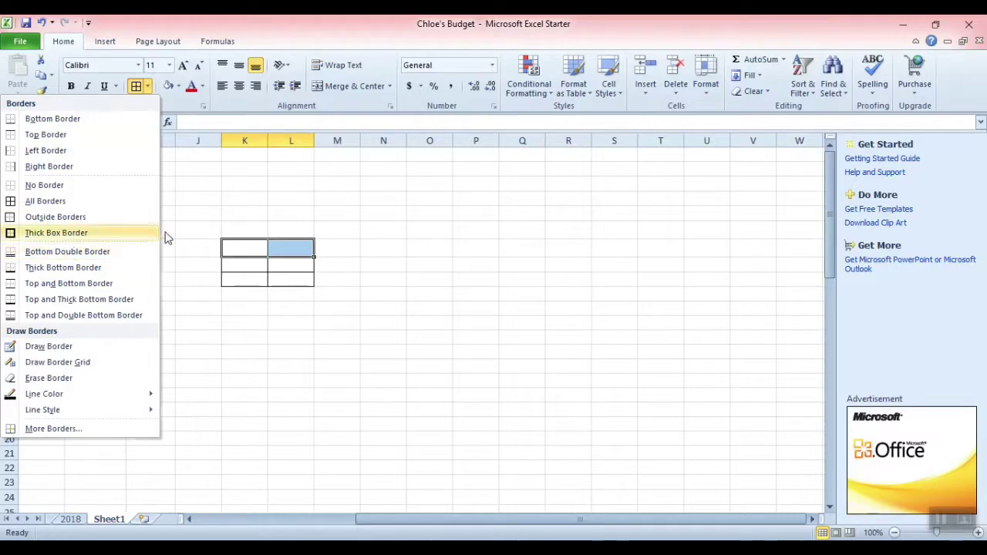
Step: Give the header cells K7:L7 of the small sample table a thick box border and a light aqua fill
click(337, 231)
drag(250, 248, 291, 248)
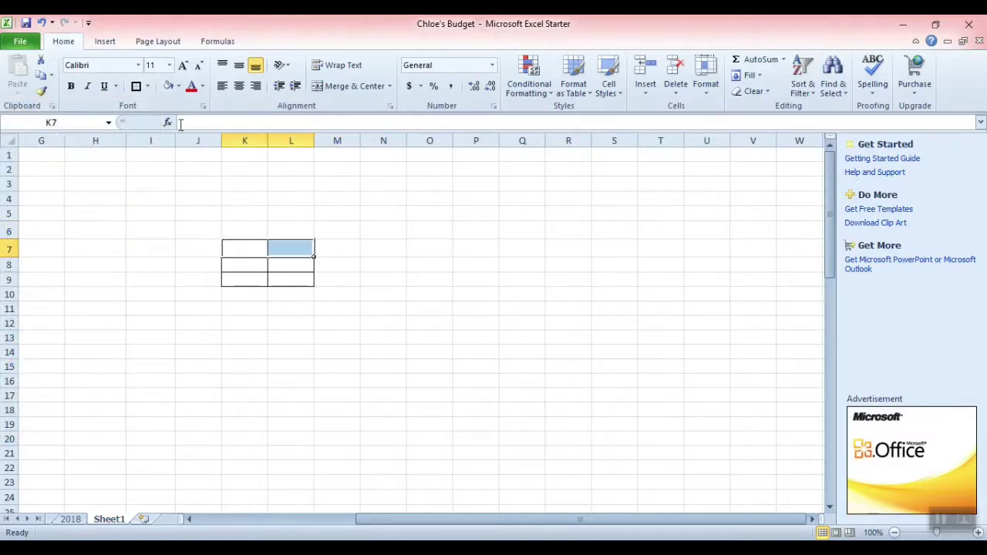
click(169, 85)
click(337, 213)
click(349, 378)
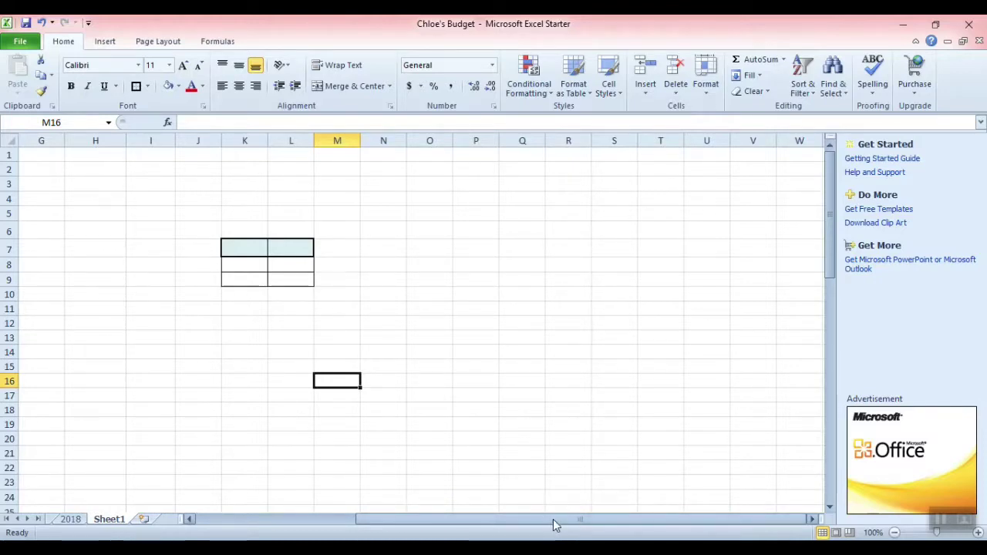
Step: Clear the small sample table in K7:L9, including its borders and fill
drag(554, 519, 346, 528)
click(446, 408)
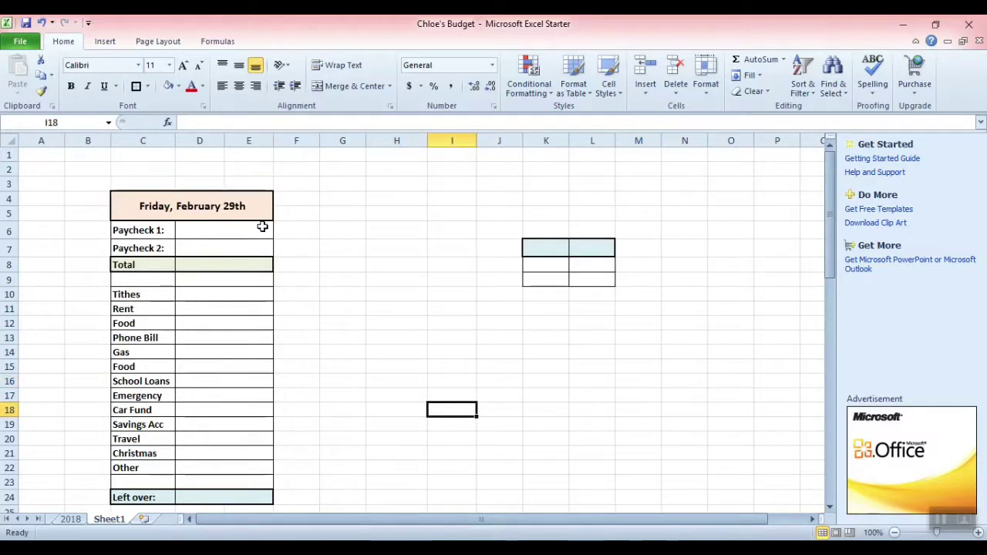
drag(533, 247, 589, 272)
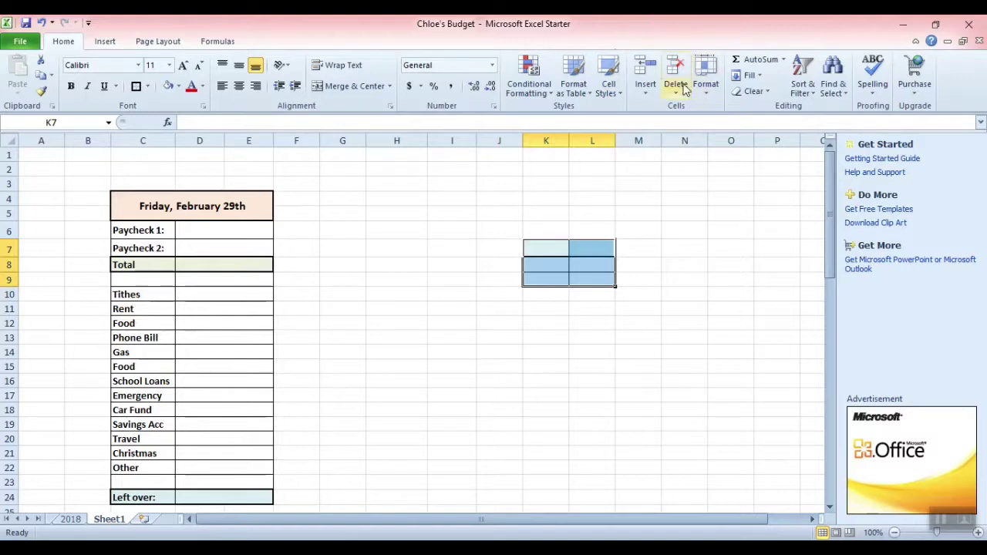
click(671, 308)
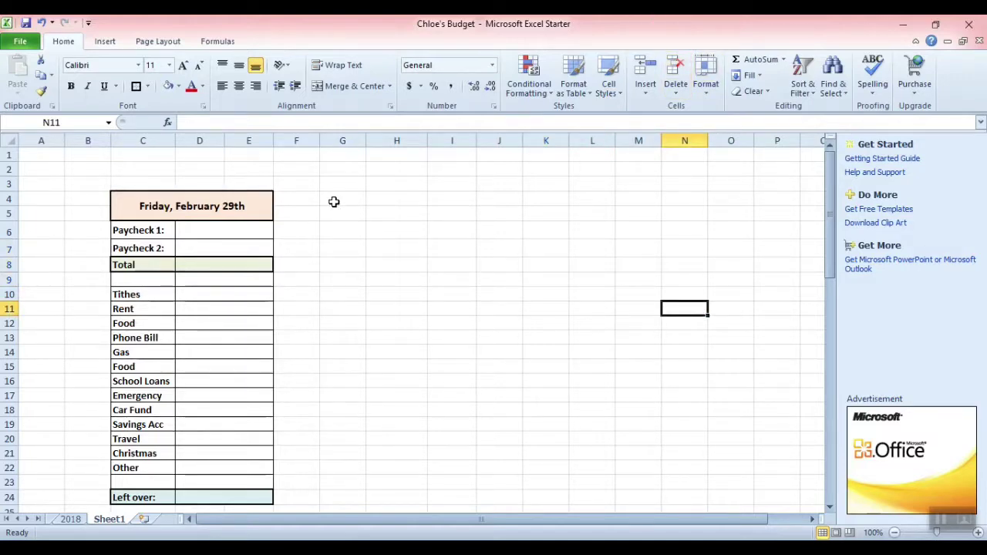
Step: Look over the date heading and the two paycheck labels at the start of the budget table
click(193, 210)
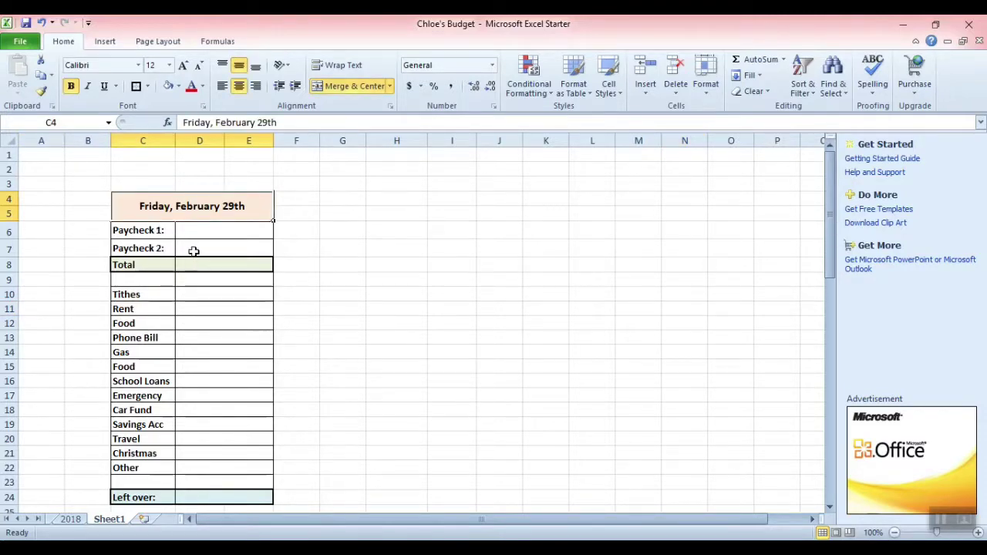
click(194, 251)
click(197, 212)
scroll(349, 268, down, 1)
click(154, 187)
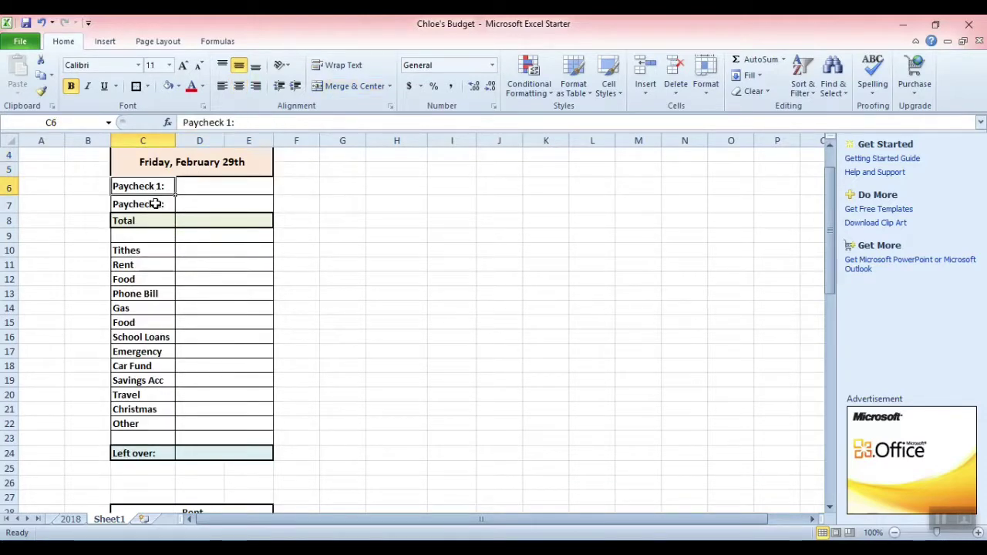
click(156, 203)
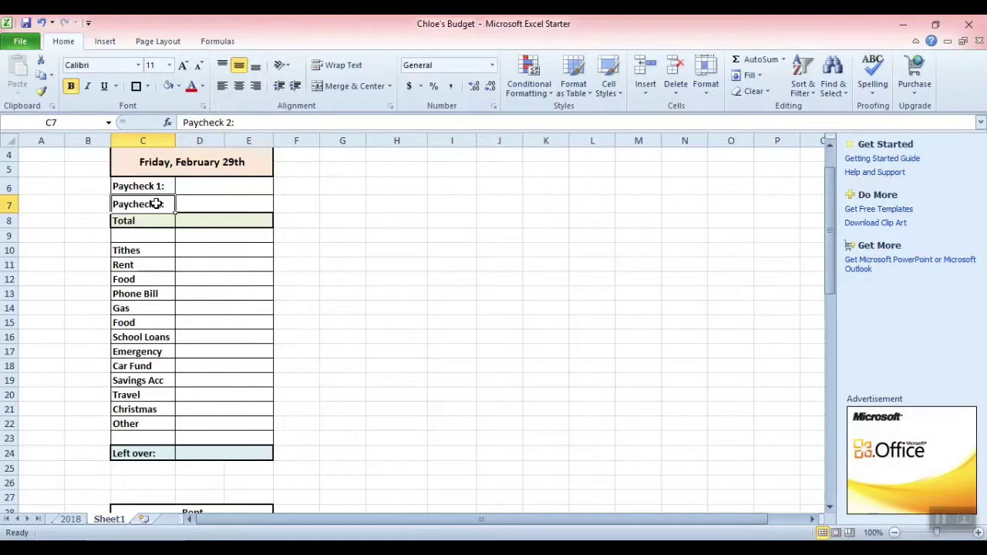
click(164, 191)
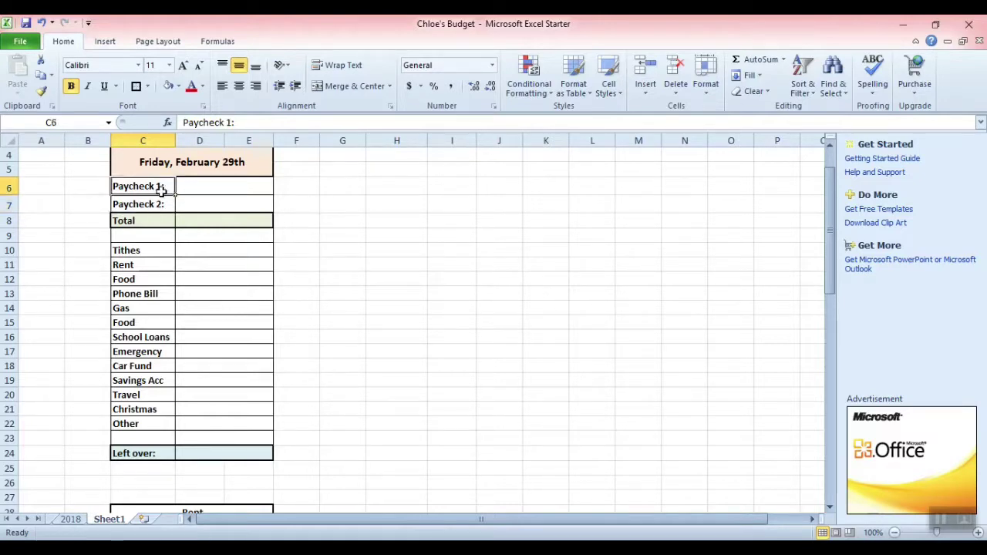
Step: Enter 500 as the amount for Paycheck 1 and 50 for Paycheck 2
click(228, 190)
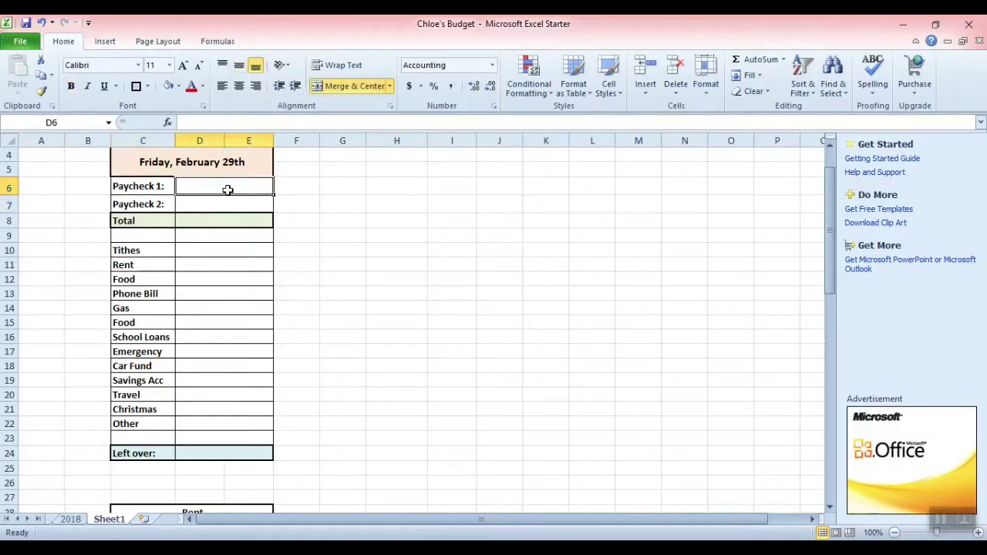
text(500)
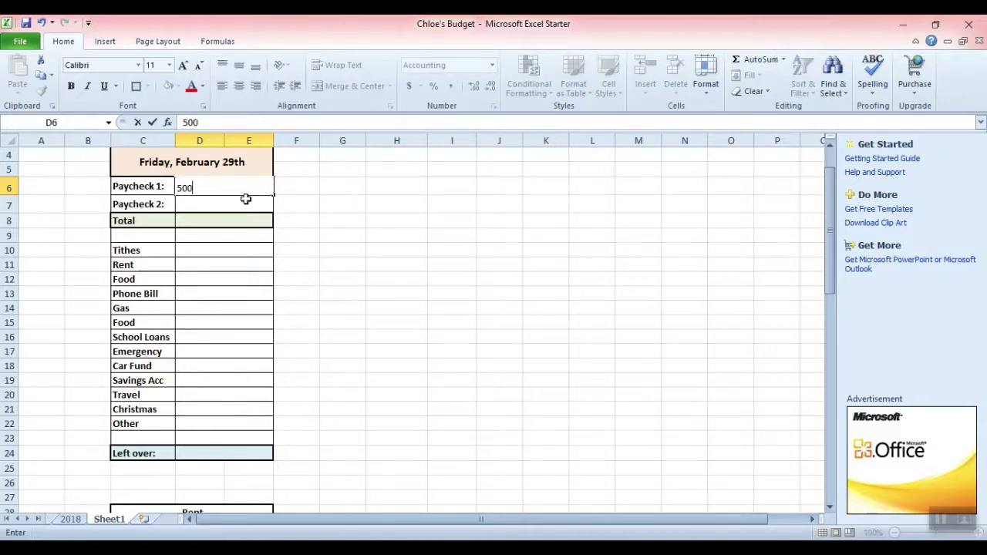
click(368, 222)
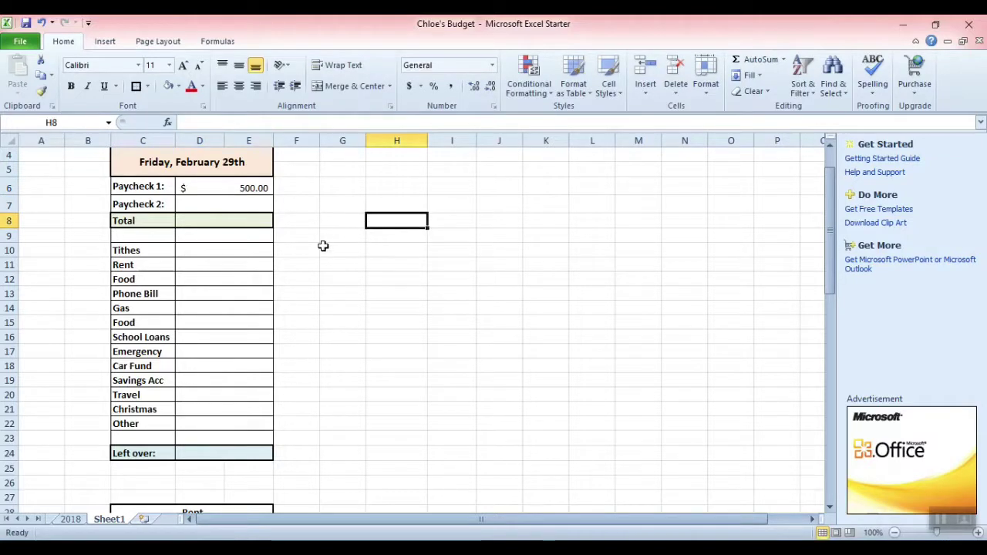
click(242, 206)
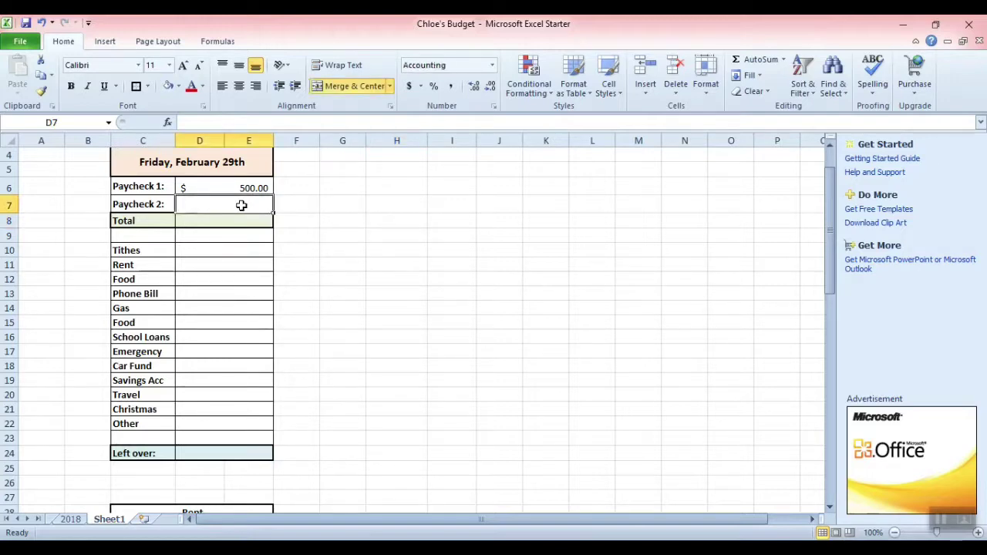
text(50)
key(Return)
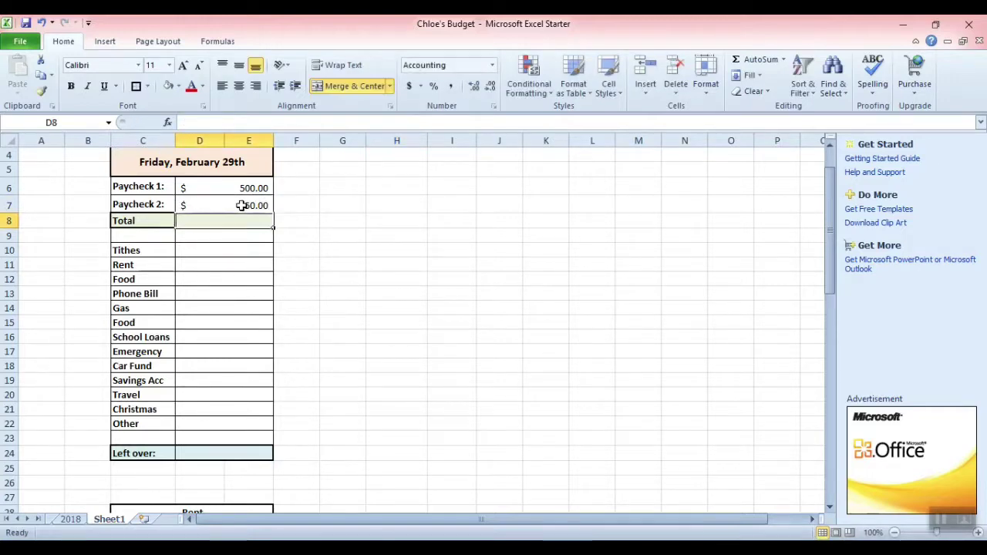
Step: Delete the amounts entered for Paycheck 1 and Paycheck 2
click(368, 267)
click(262, 190)
key(BackSpace)
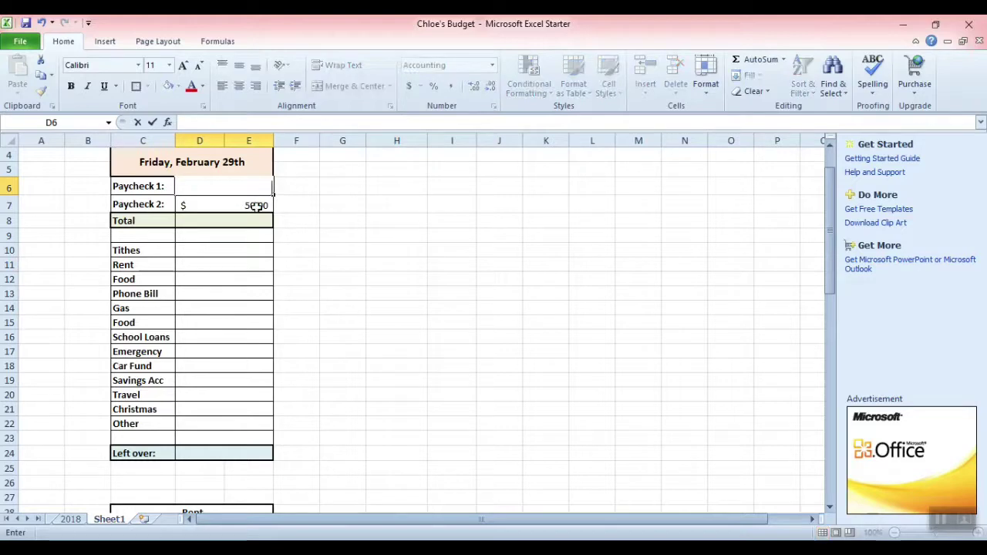
click(256, 206)
key(Delete)
click(409, 246)
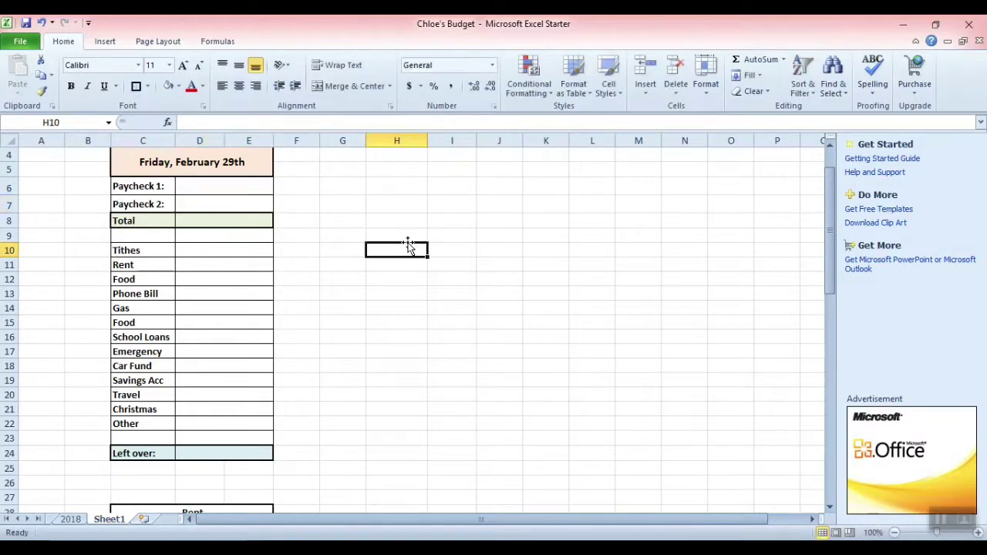
click(331, 308)
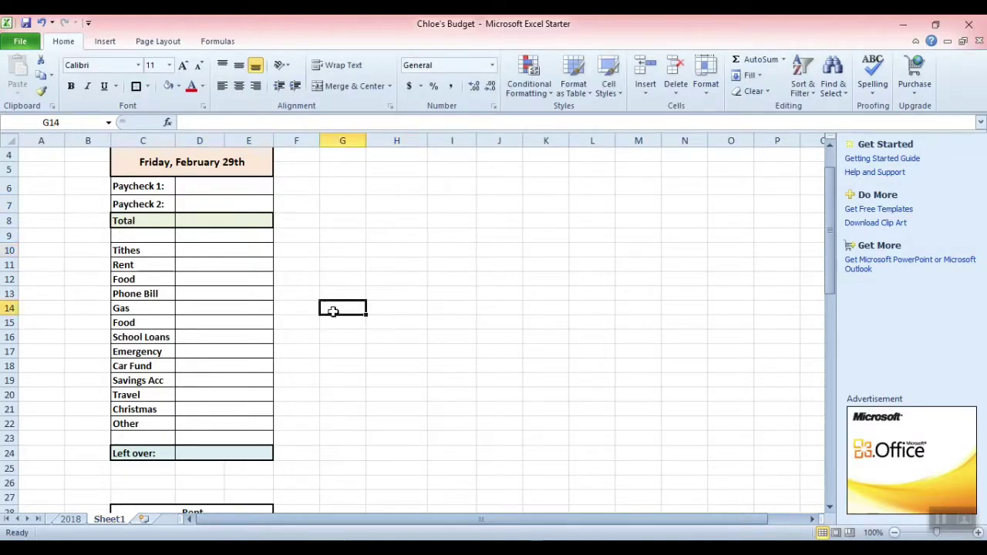
scroll(301, 300, up, 1)
scroll(199, 232, down, 1)
Step: Review the budget table's Total field and its list of expense categories from Tithes to Other
click(231, 219)
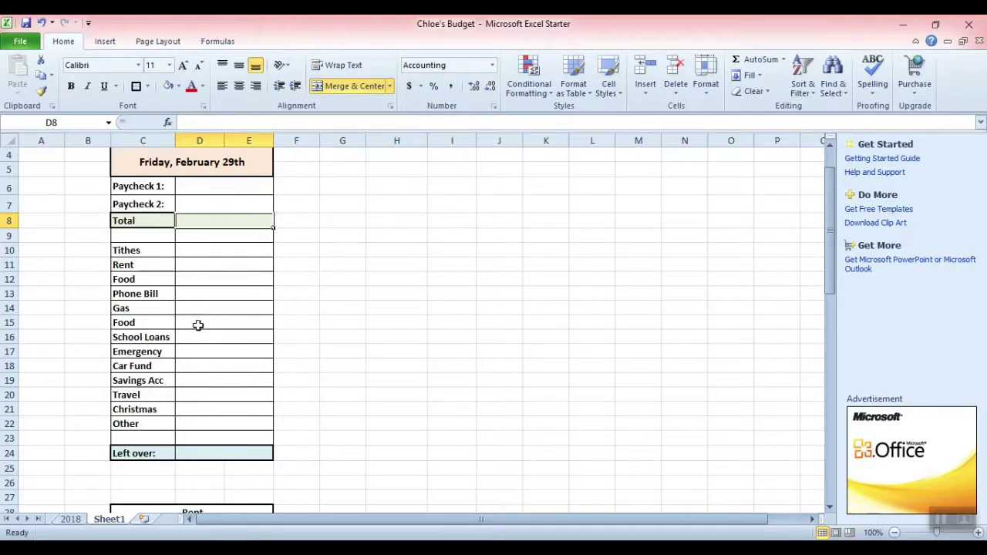
click(143, 251)
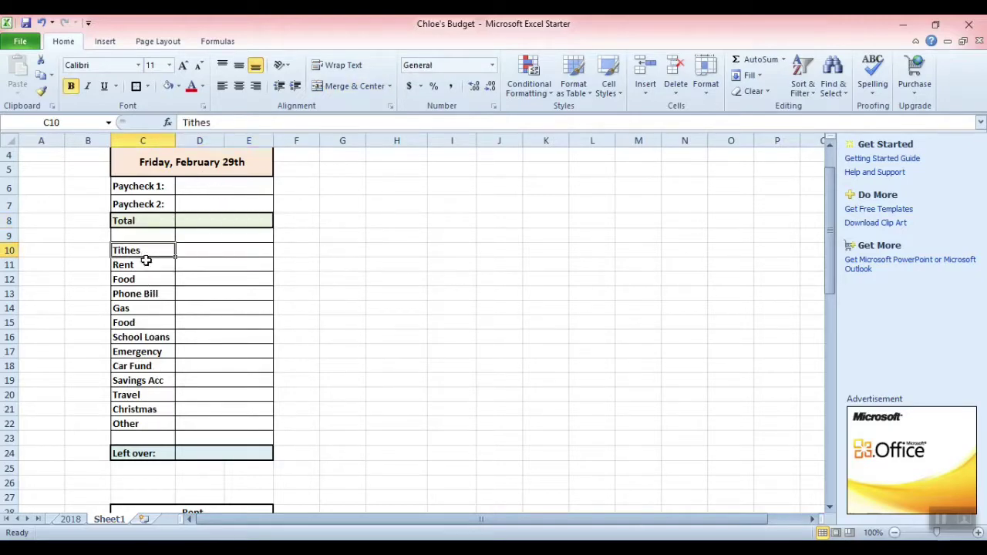
click(145, 279)
click(142, 263)
click(143, 250)
click(142, 293)
click(137, 324)
click(136, 340)
click(137, 308)
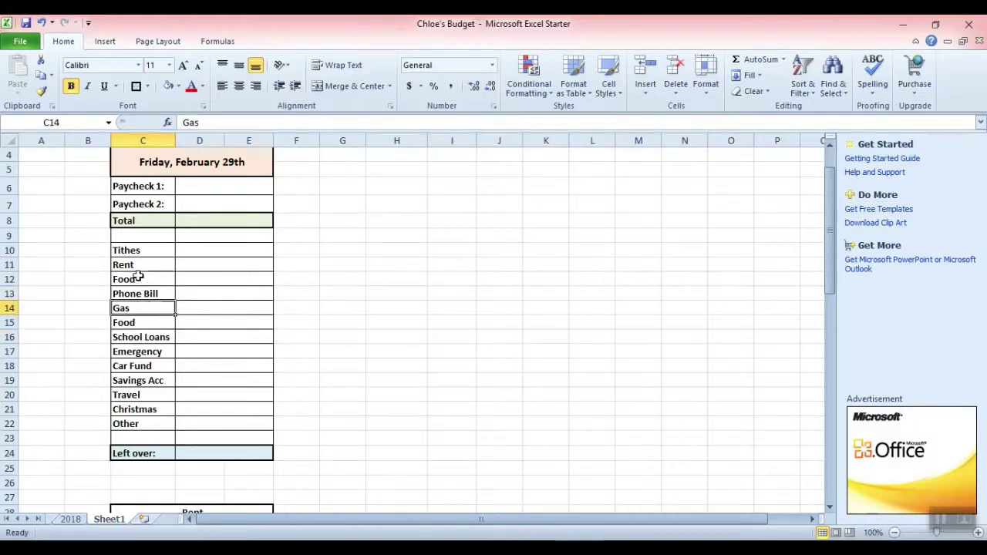
click(137, 267)
click(133, 366)
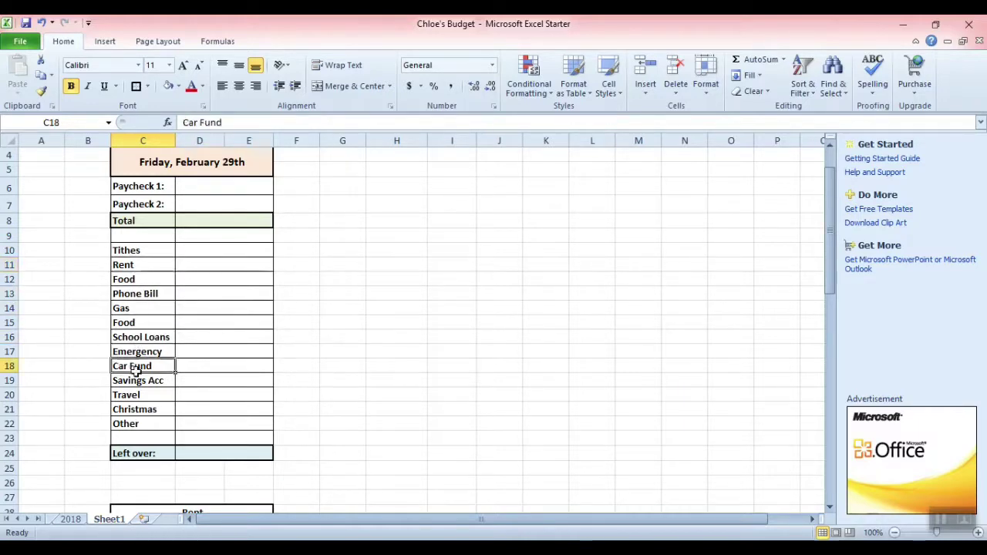
click(141, 394)
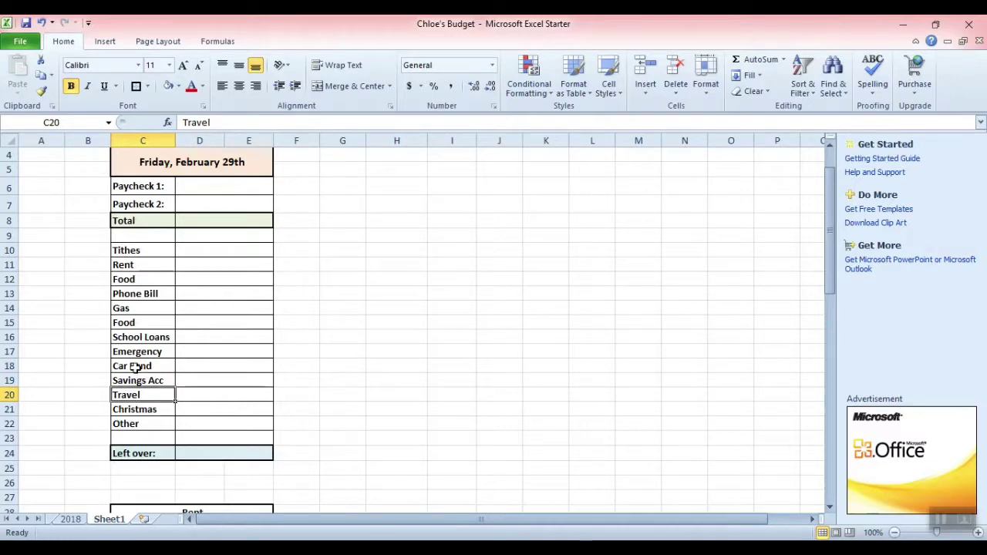
click(137, 309)
click(148, 268)
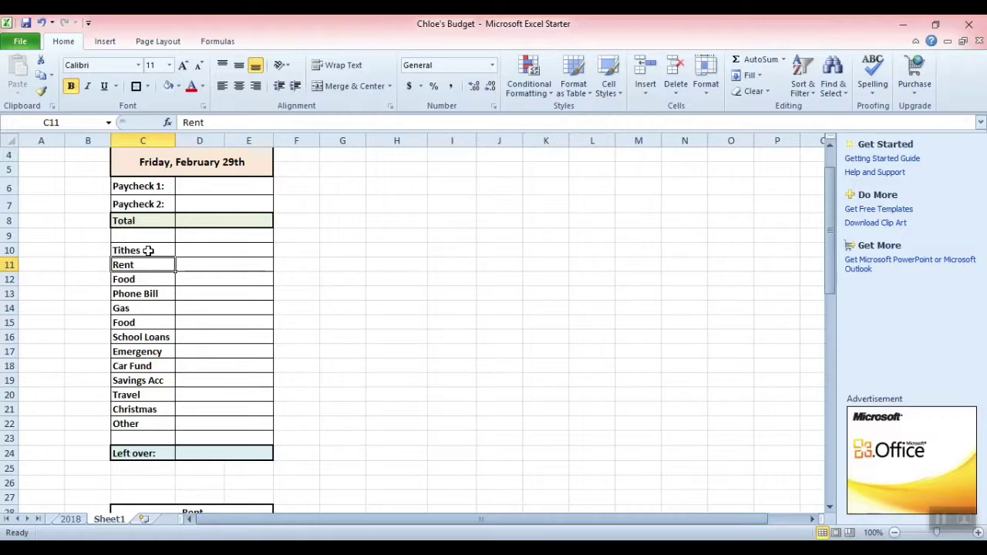
click(146, 307)
click(141, 253)
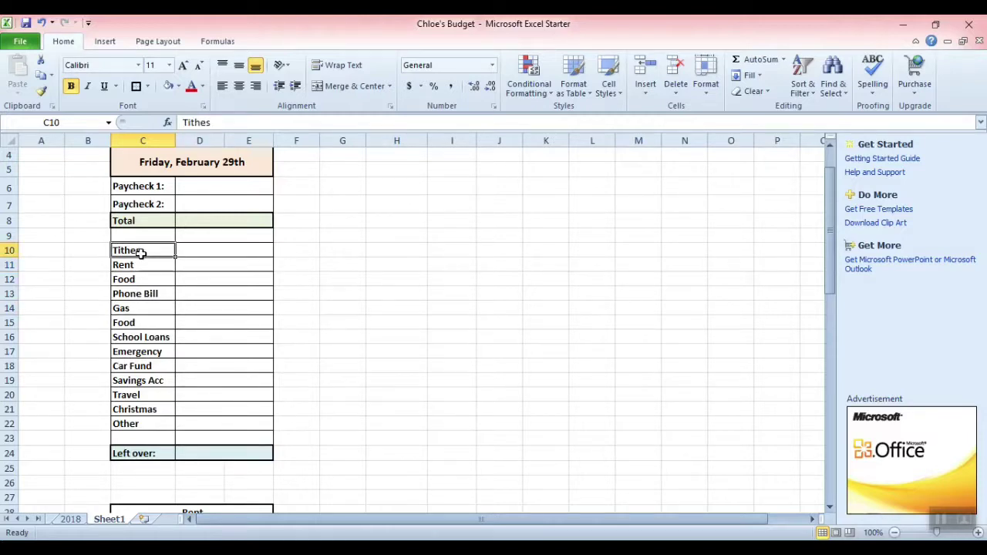
click(225, 252)
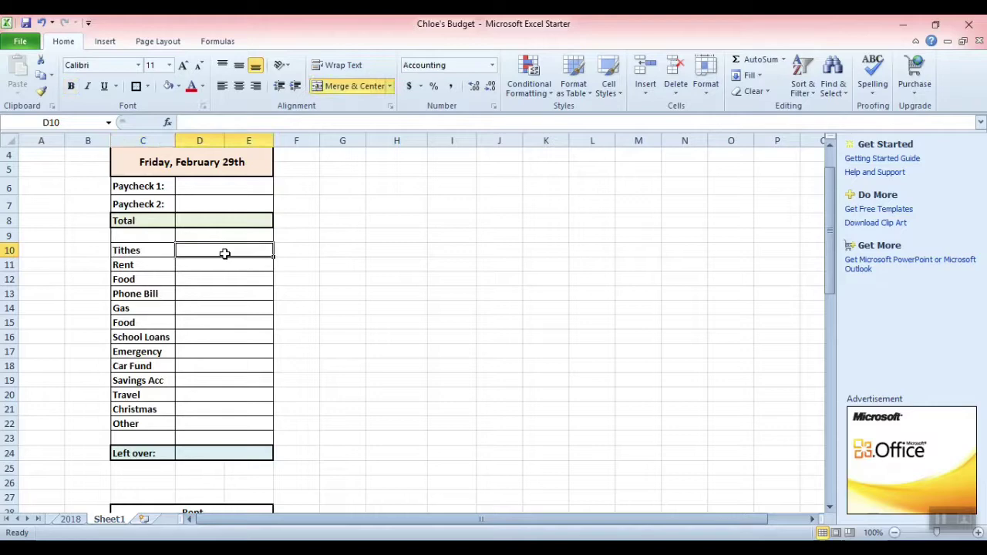
click(135, 264)
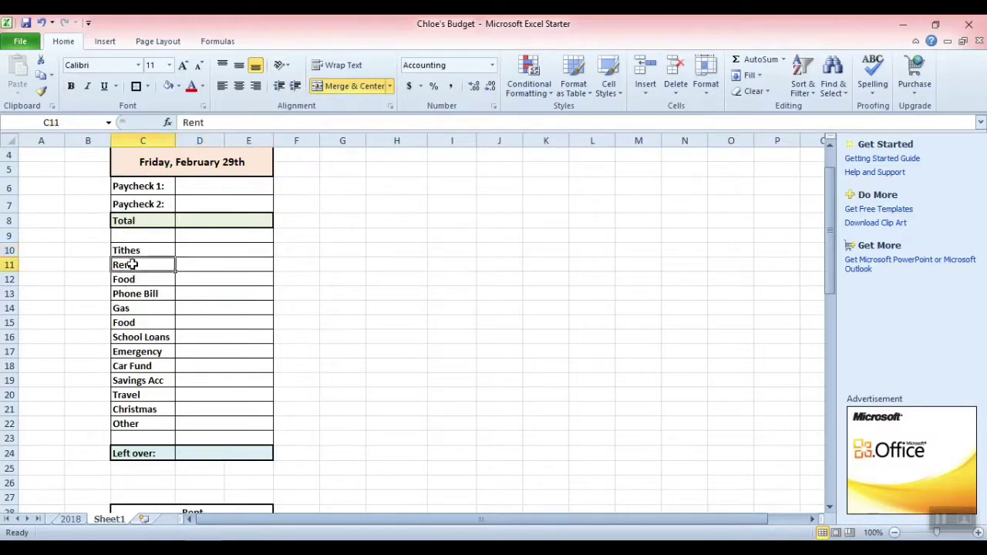
click(151, 281)
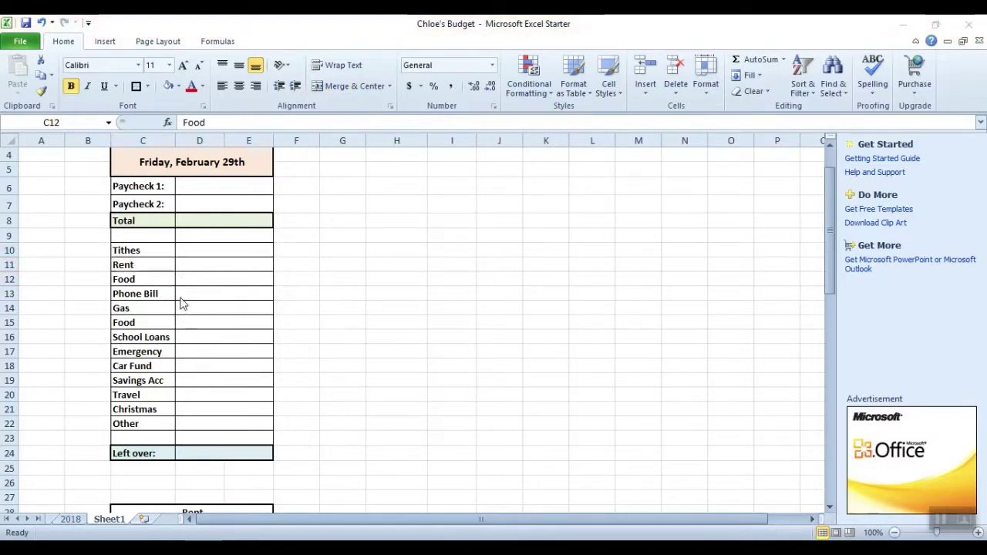
click(160, 284)
click(155, 313)
click(156, 324)
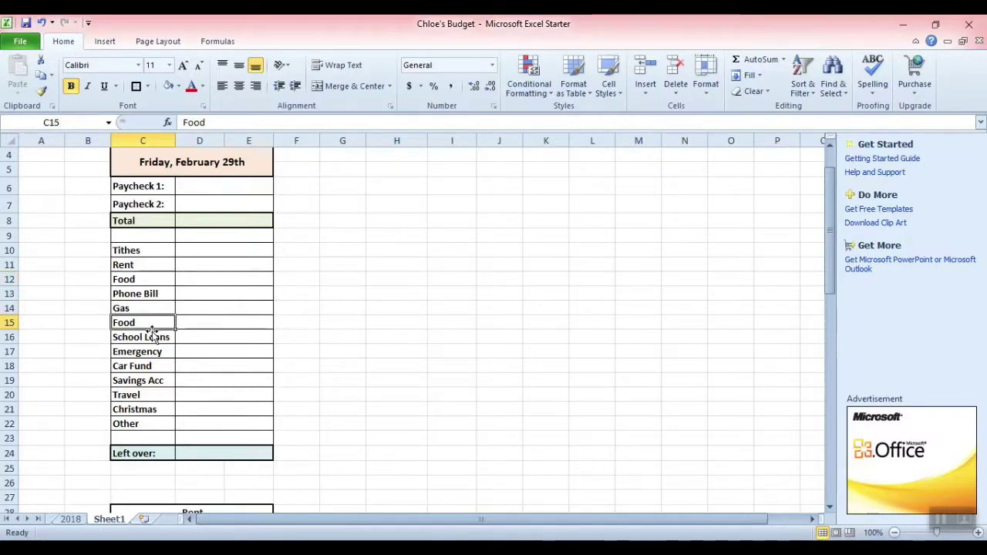
click(163, 341)
click(175, 367)
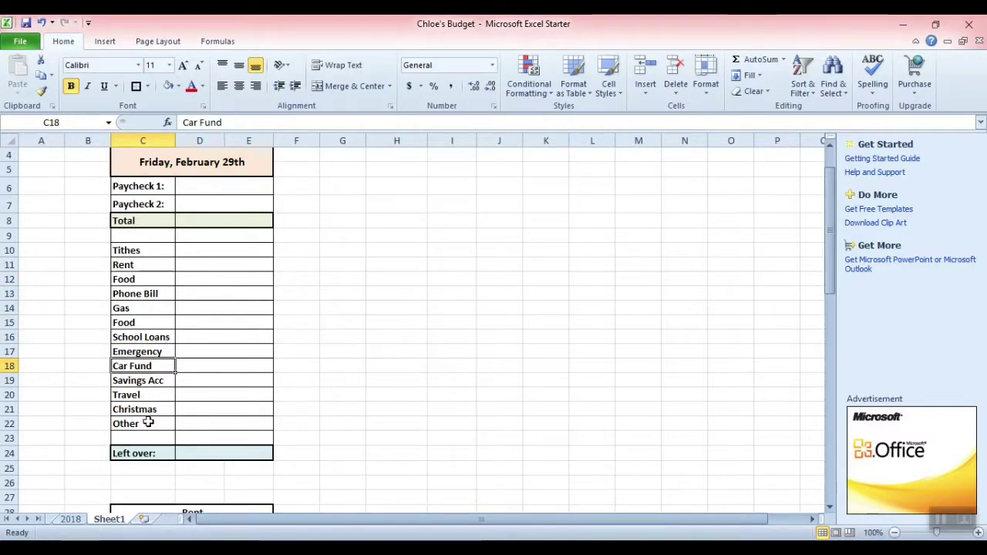
Step: Examine the separate Rent and Food tracking tables below the Left over row, focusing on the Rent table
click(364, 409)
scroll(313, 377, down, 2)
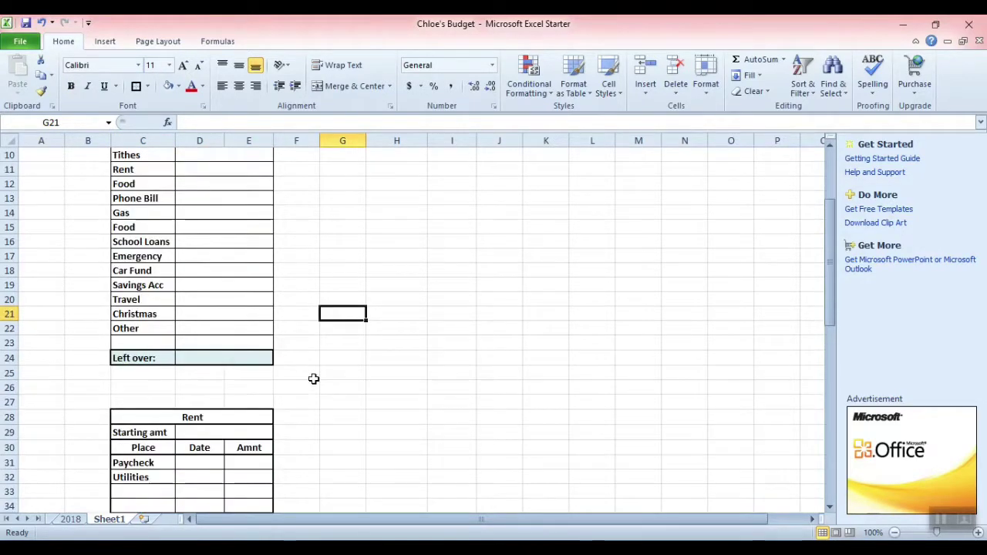
scroll(313, 379, up, 1)
scroll(313, 379, down, 5)
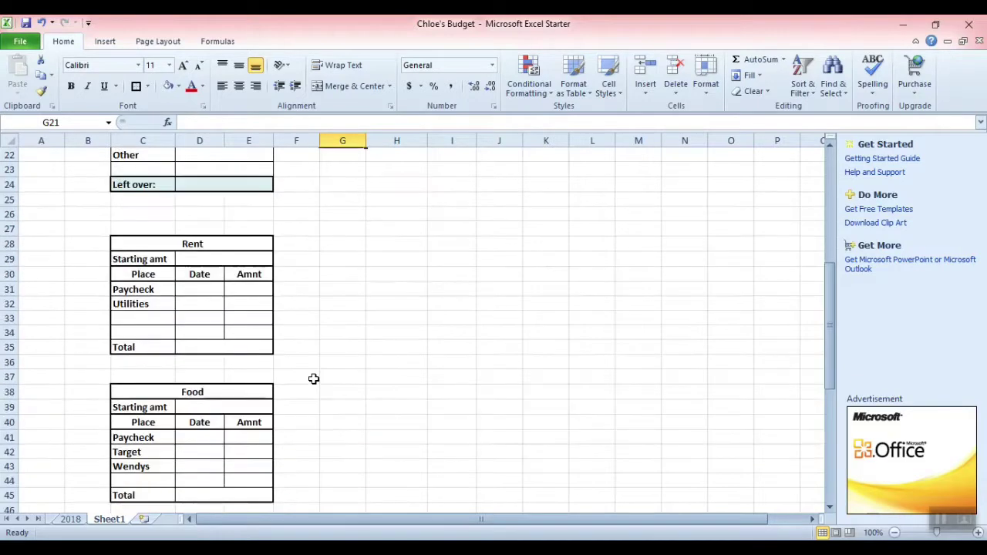
click(174, 244)
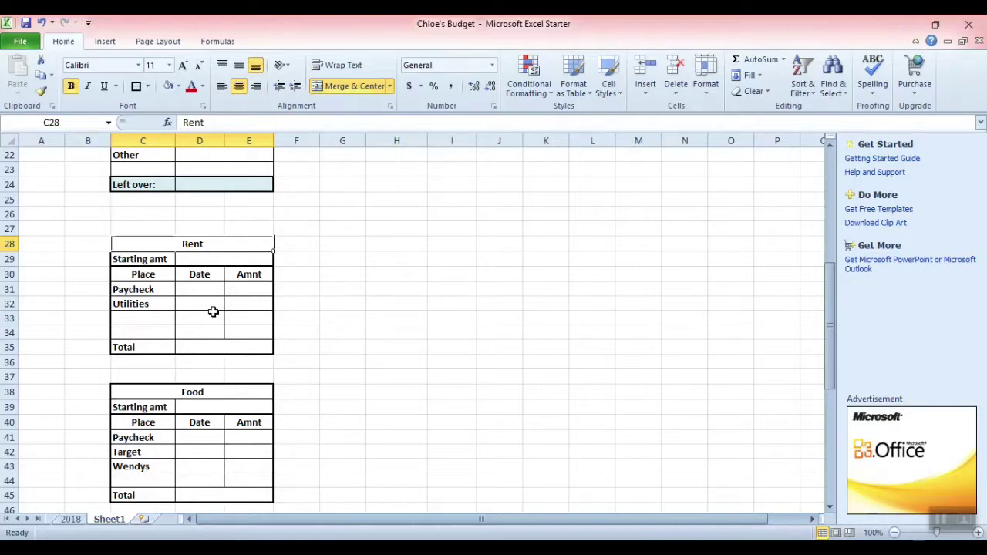
click(338, 334)
scroll(272, 356, up, 6)
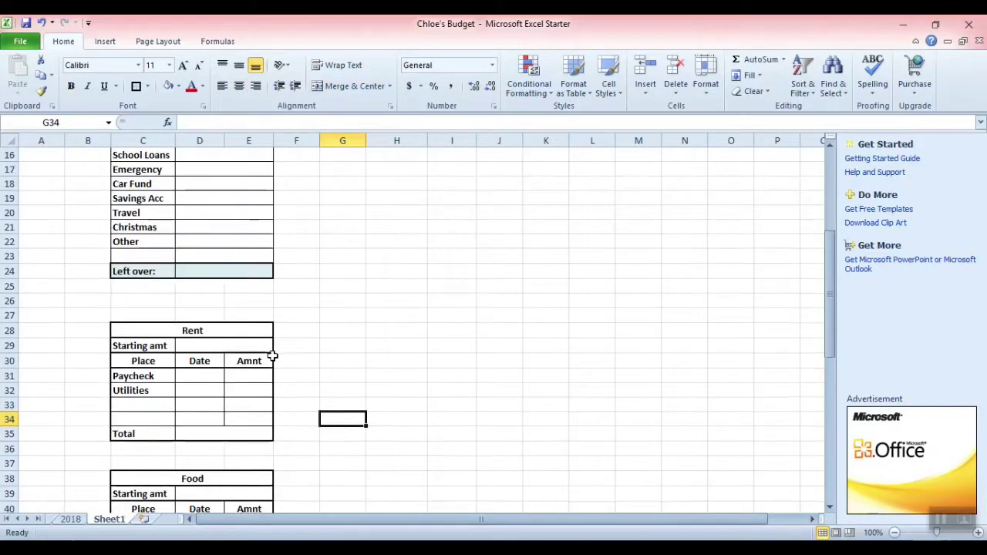
scroll(272, 356, down, 1)
scroll(273, 355, down, 3)
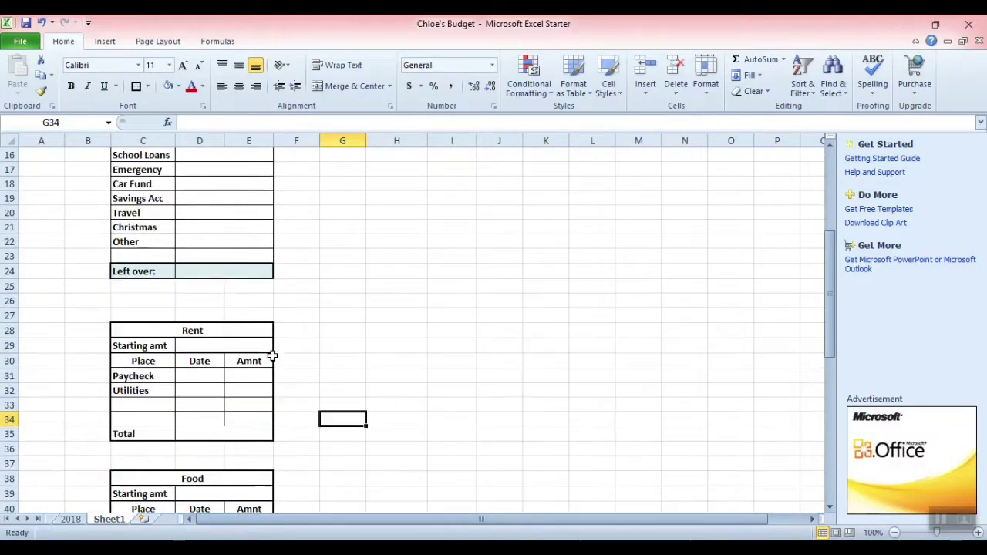
click(213, 329)
scroll(226, 351, down, 1)
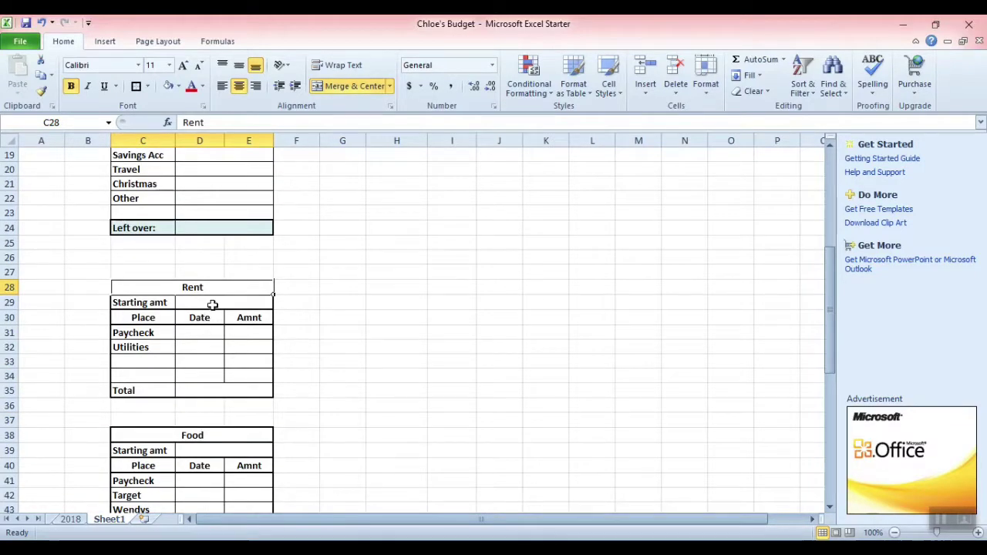
Step: Enter 100 as the starting amount in the Rent table
click(257, 307)
text(100)
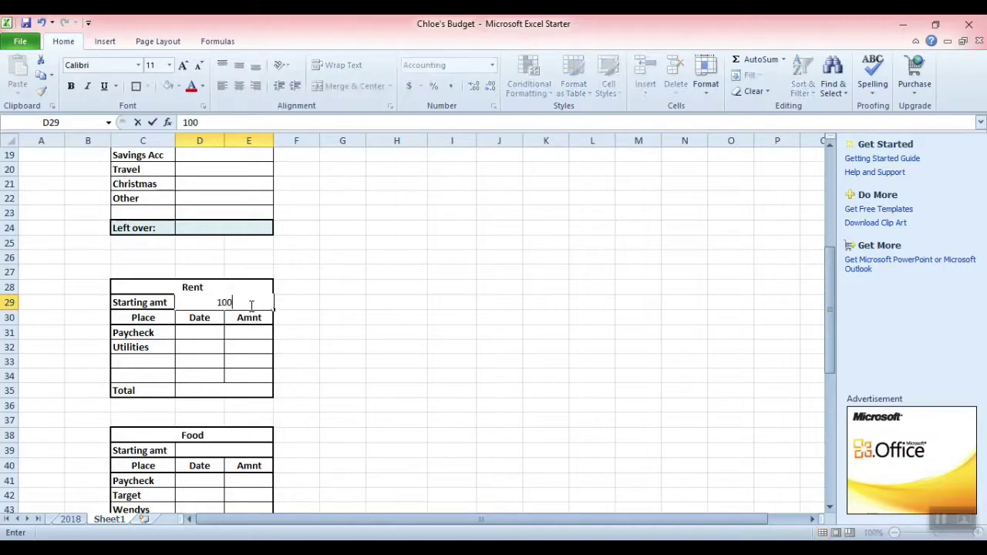
key(ctrl+Return)
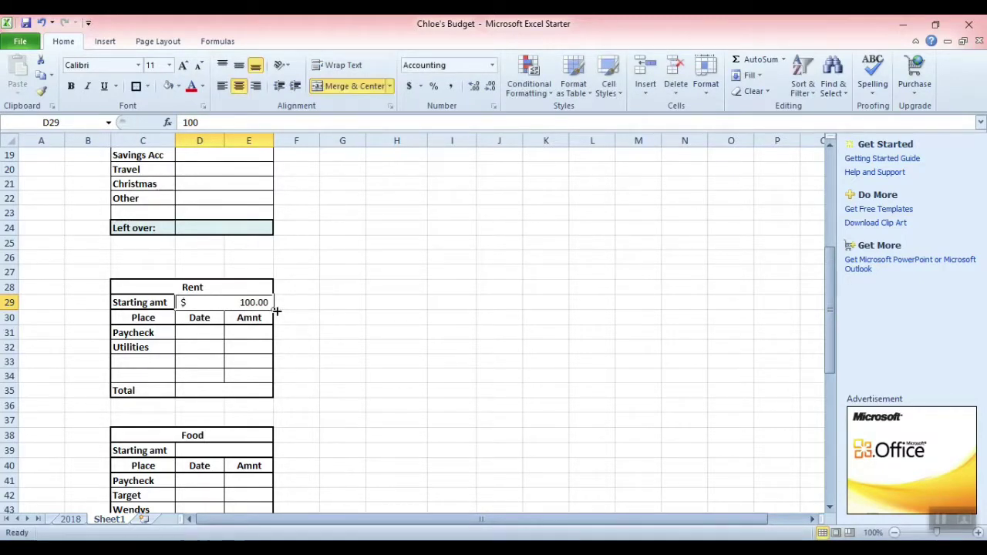
click(341, 331)
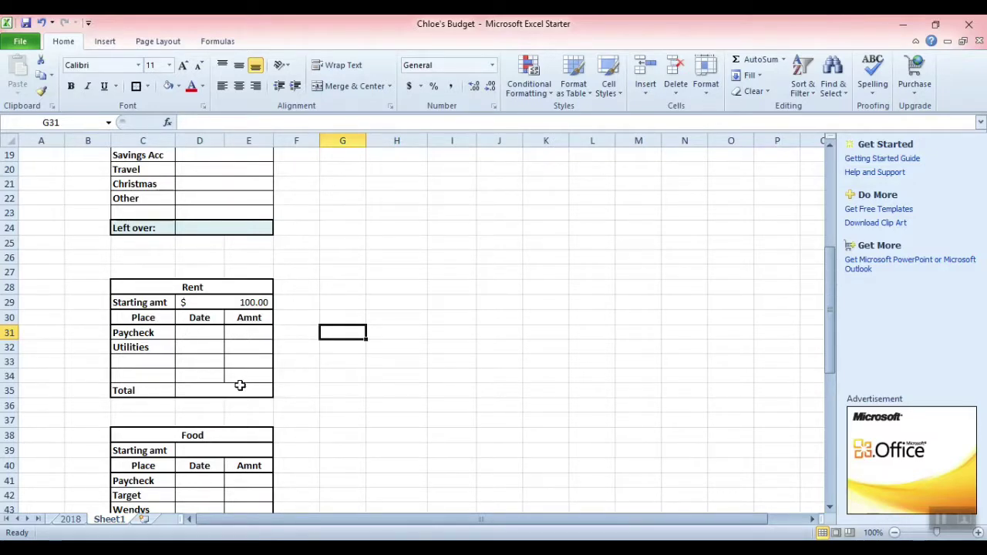
click(244, 333)
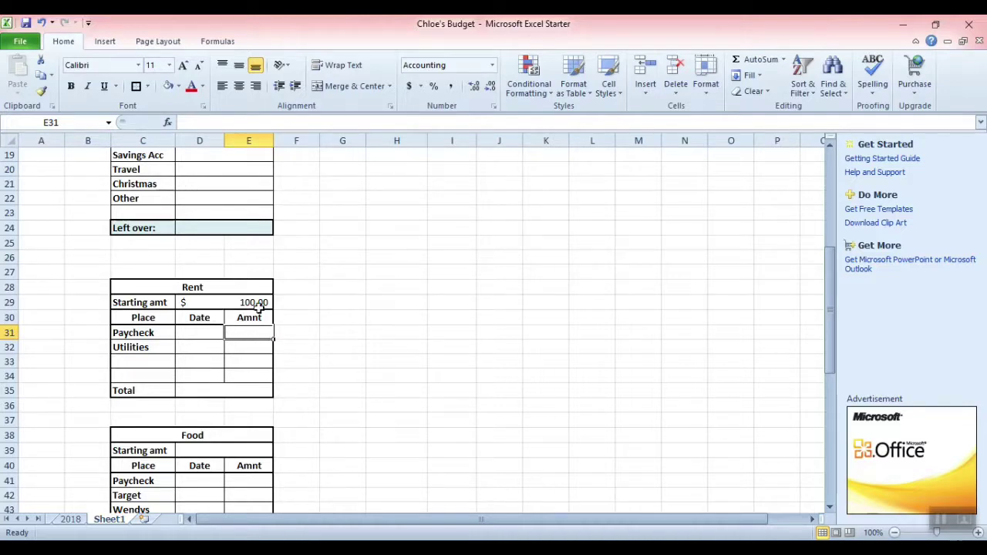
click(247, 348)
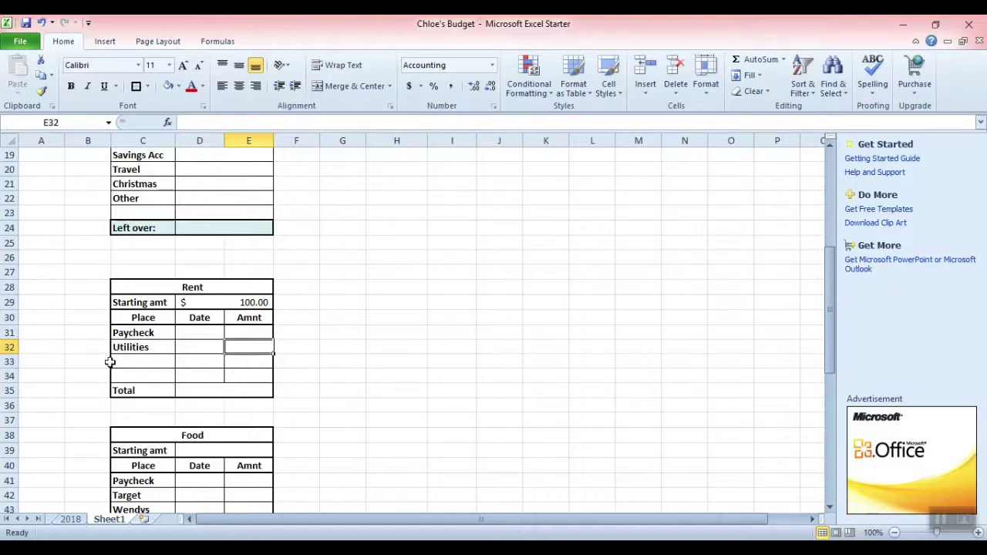
click(210, 394)
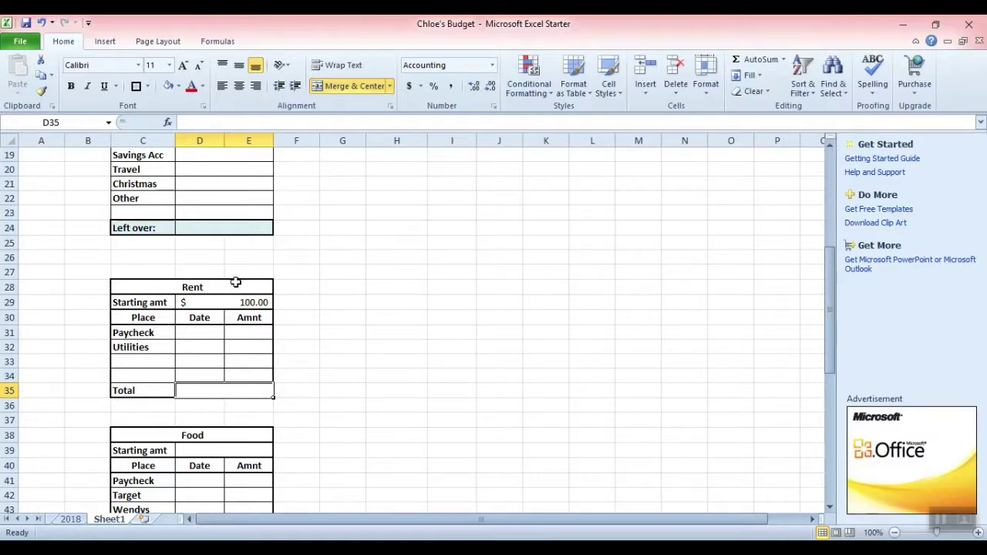
click(328, 390)
Step: Copy the whole budget block with its tracking tables, C4 through row 65, and paste the duplicate at H4
scroll(343, 401, up, 6)
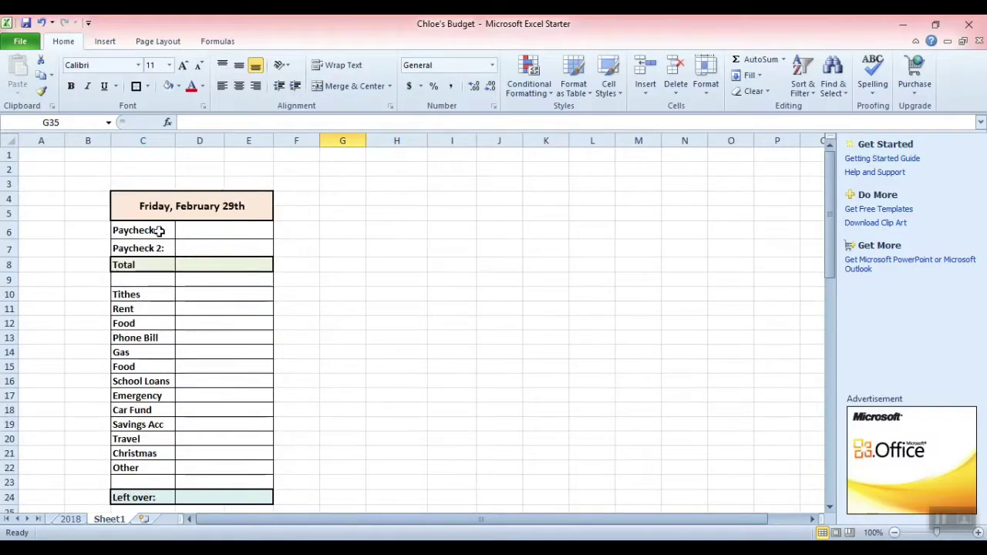
drag(155, 206, 169, 472)
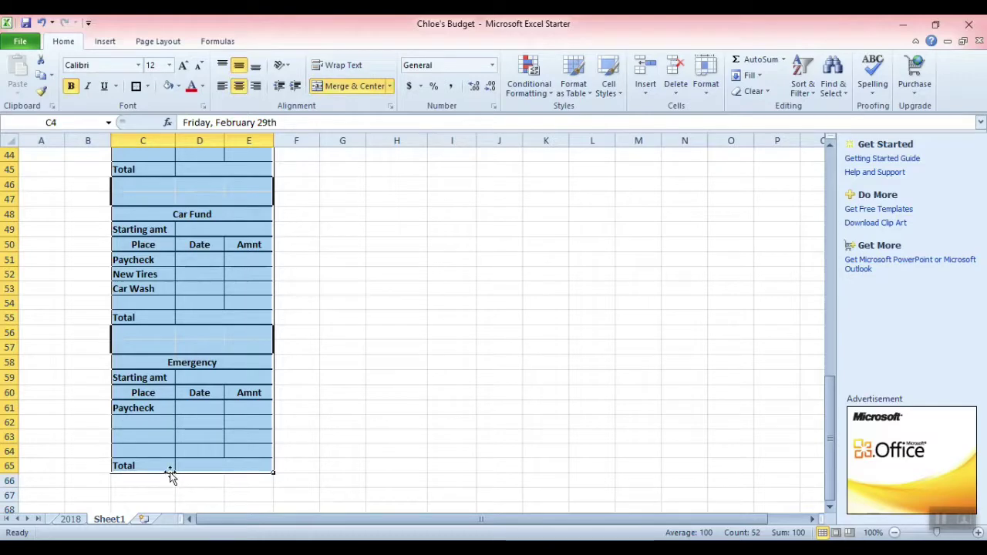
key(ctrl+c)
scroll(324, 393, up, 14)
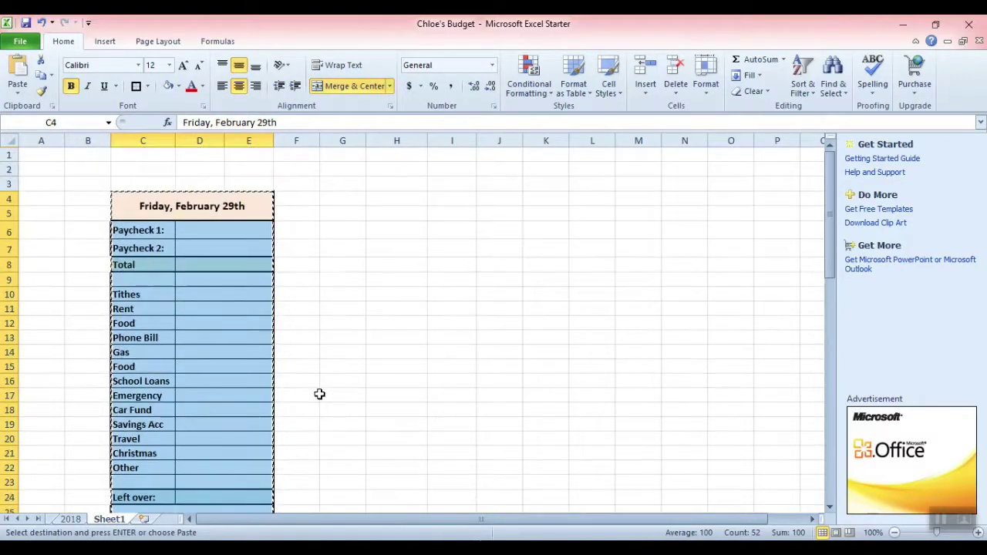
click(394, 202)
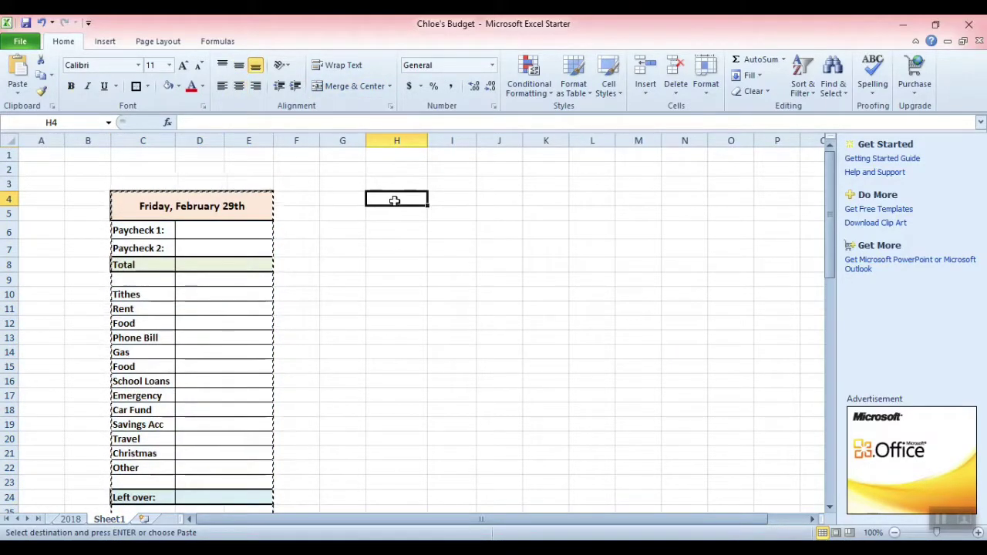
key(ctrl+v)
click(534, 230)
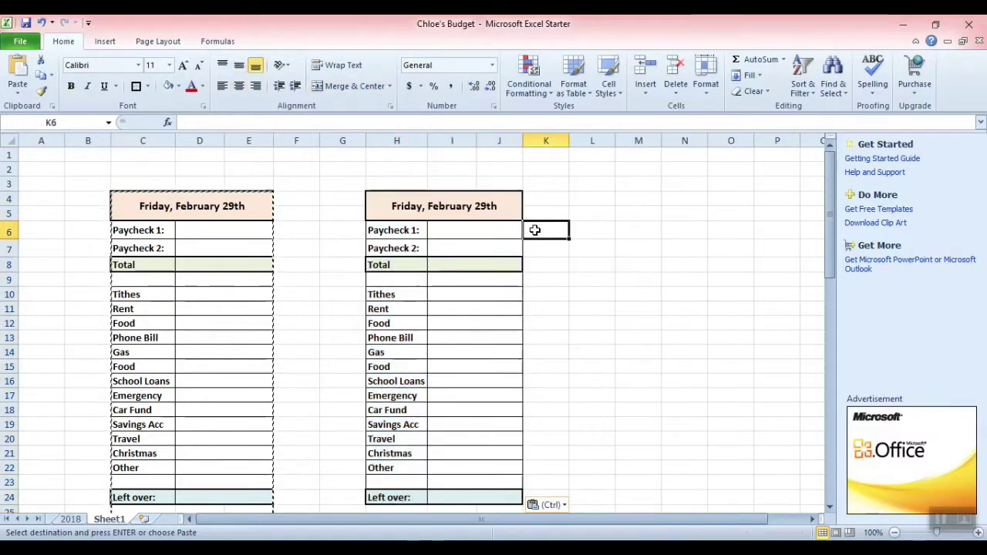
drag(831, 231, 807, 220)
Step: Enter 400 for Paycheck 1 and 500 for Paycheck 2 in the copied budget table
click(478, 230)
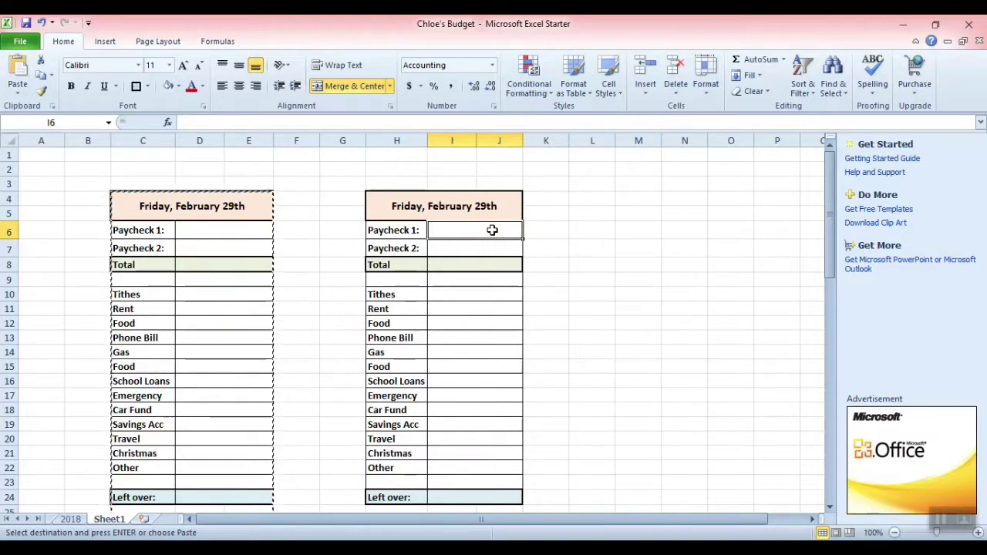
double_click(493, 229)
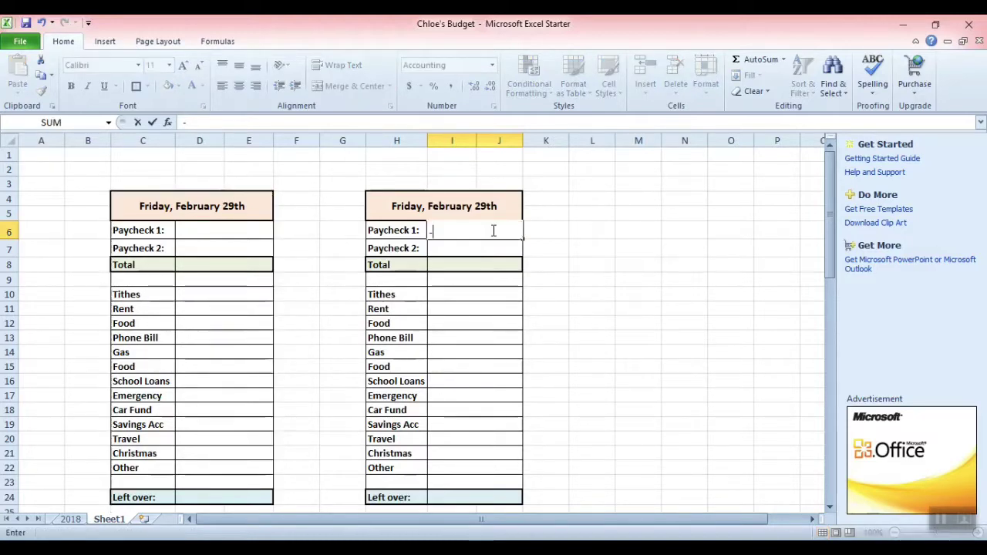
click(586, 257)
click(493, 249)
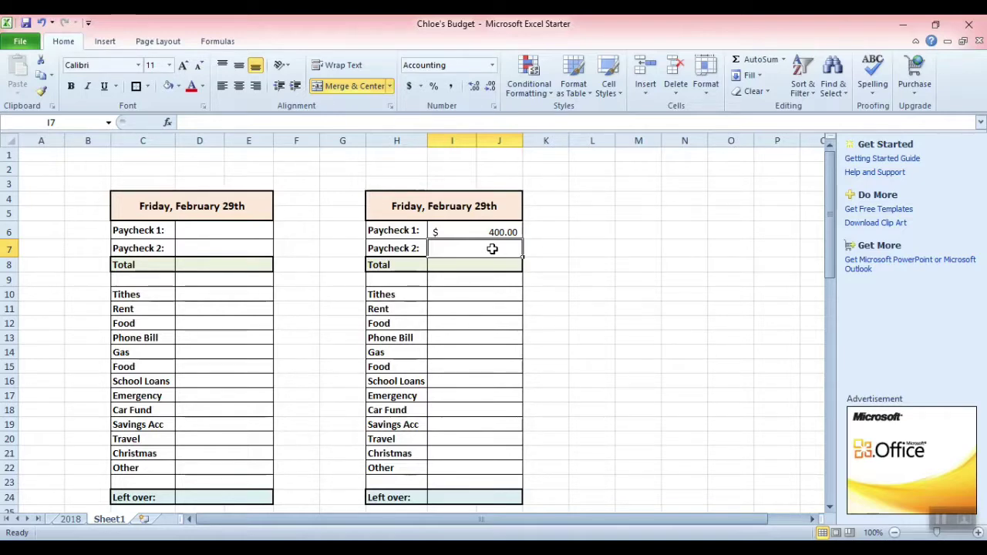
text(500)
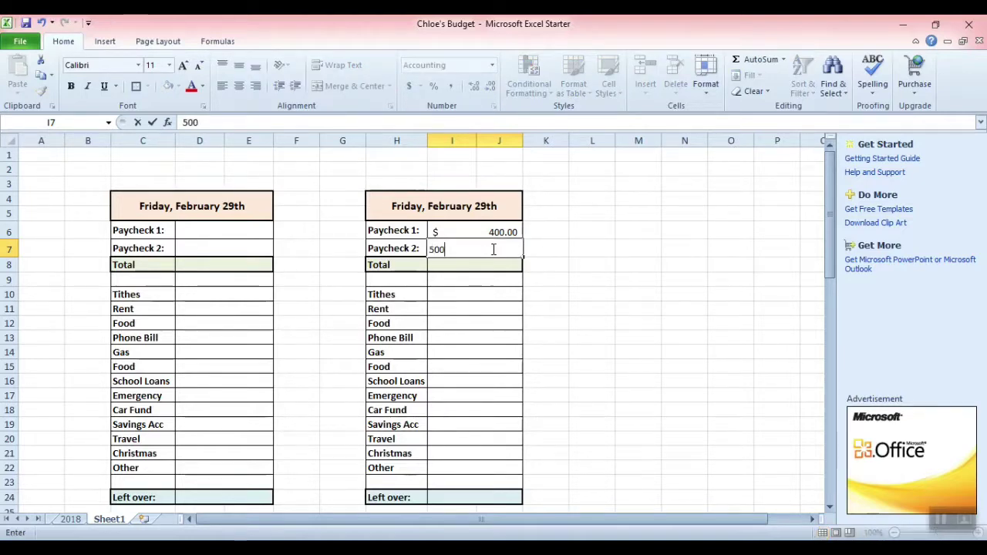
key(Return)
click(558, 293)
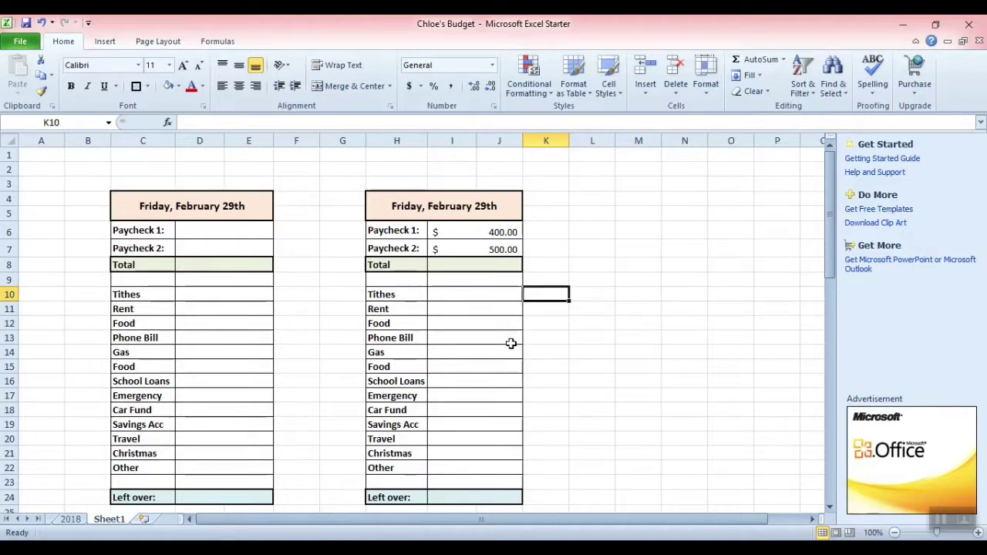
Step: Calculate the copied table's Total by adding both paychecks with the formula =I6+I7
click(481, 267)
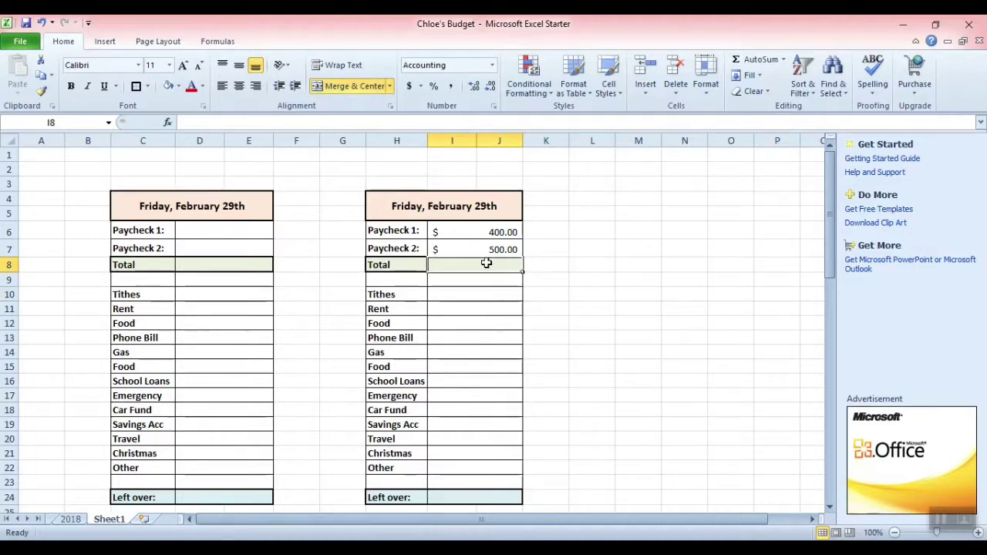
text(=)
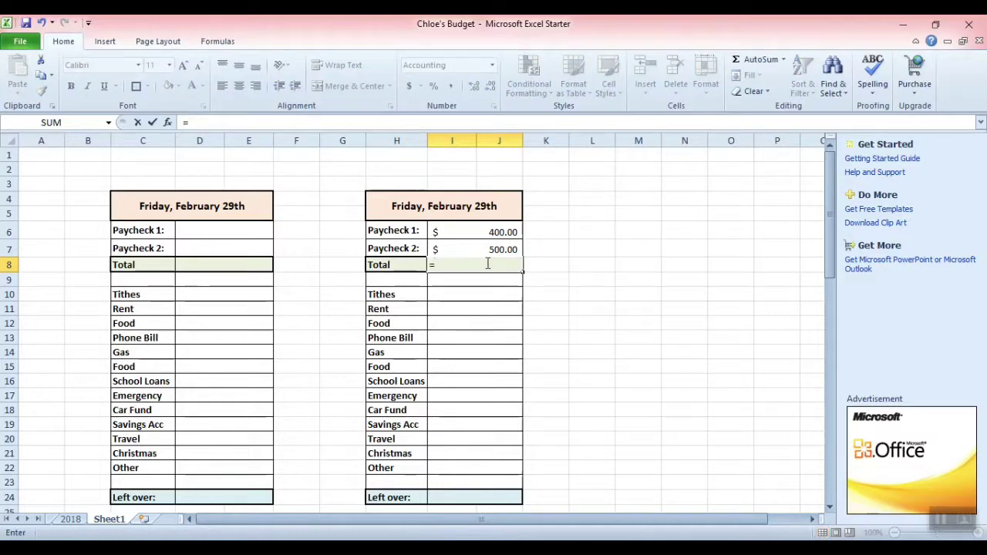
click(475, 238)
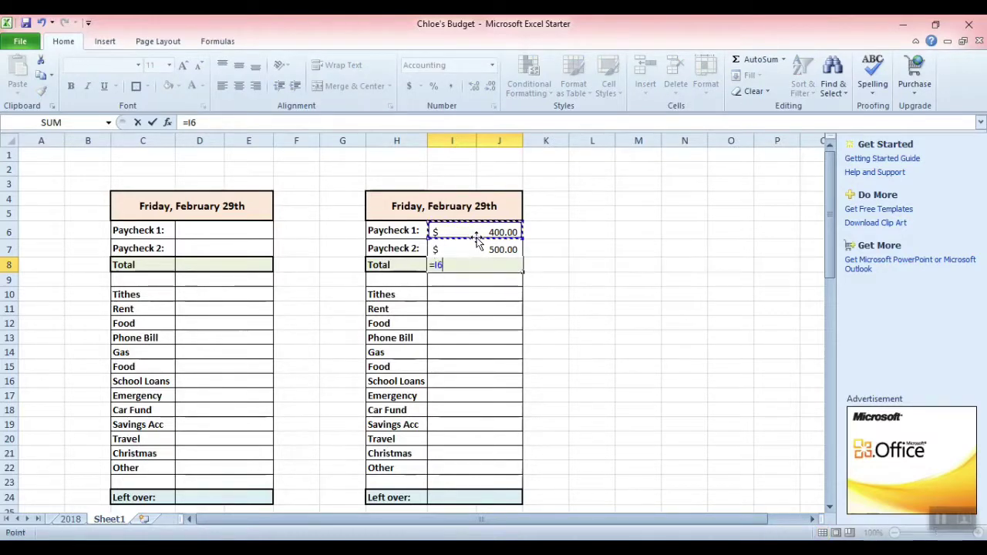
text(+)
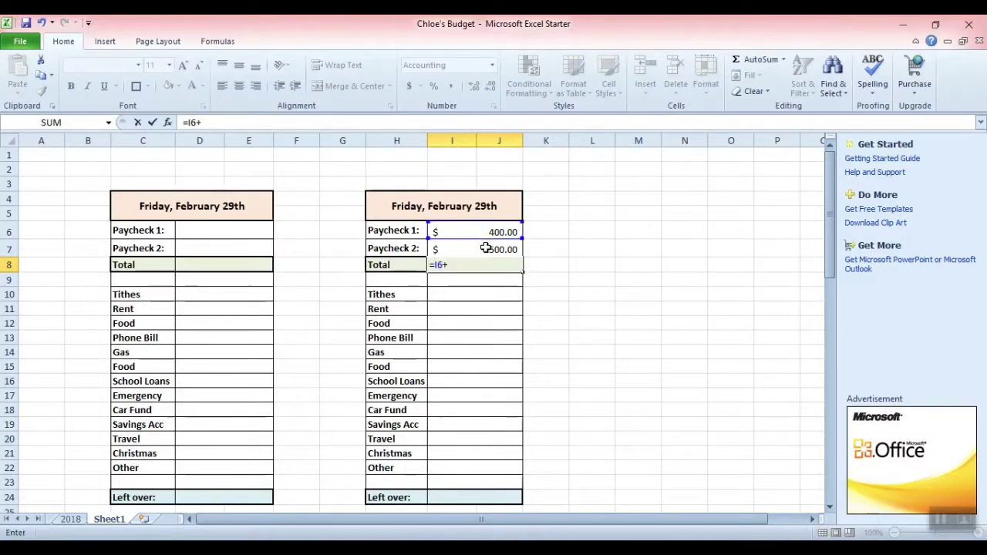
click(487, 250)
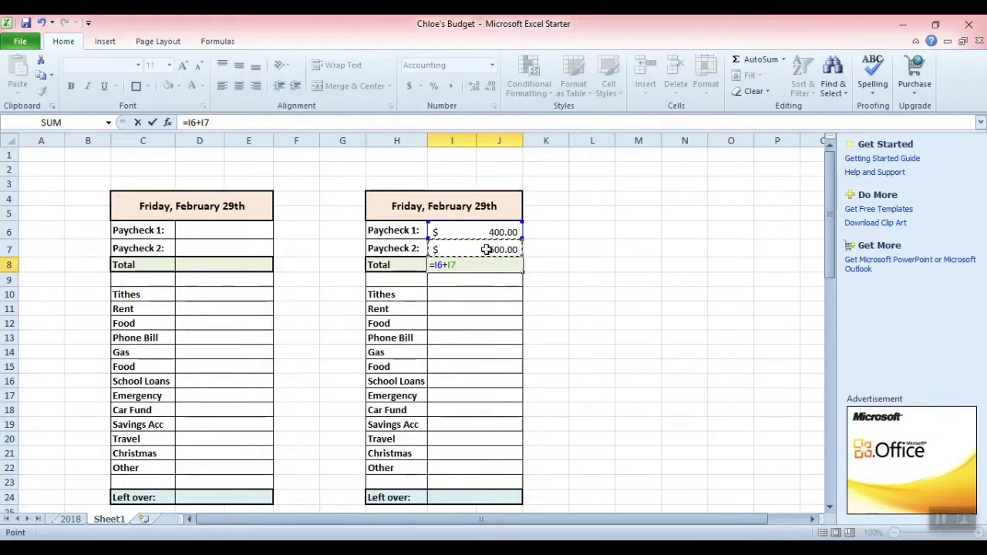
key(Return)
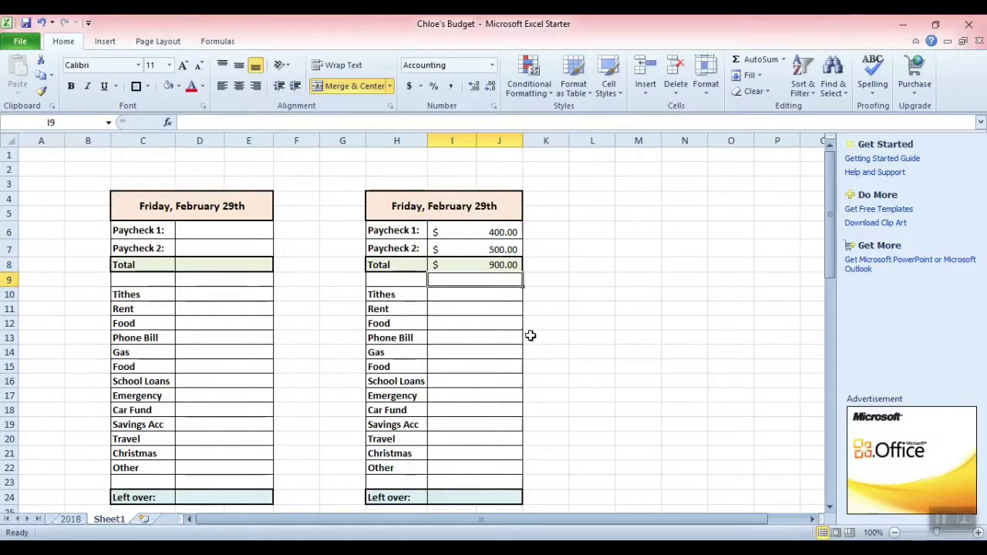
click(485, 265)
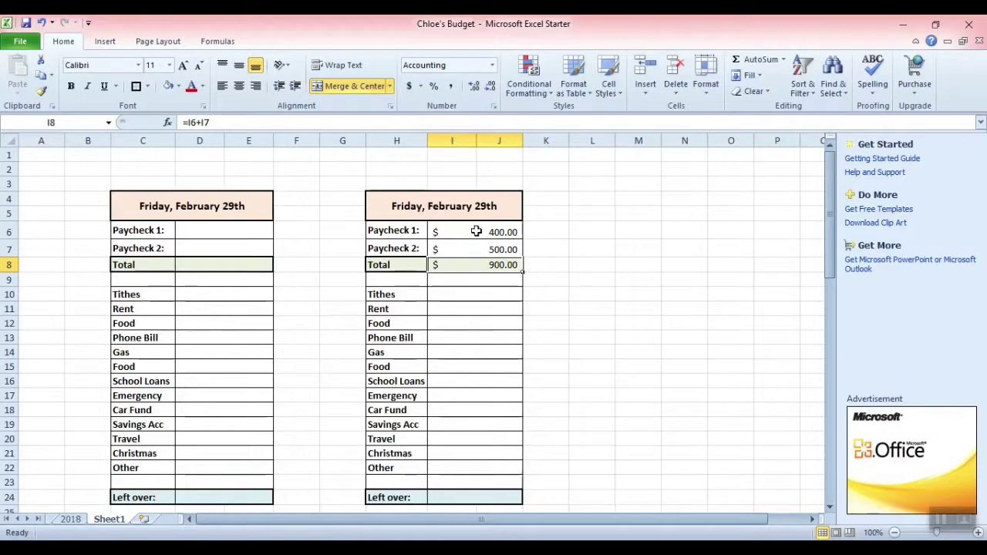
click(500, 233)
click(503, 255)
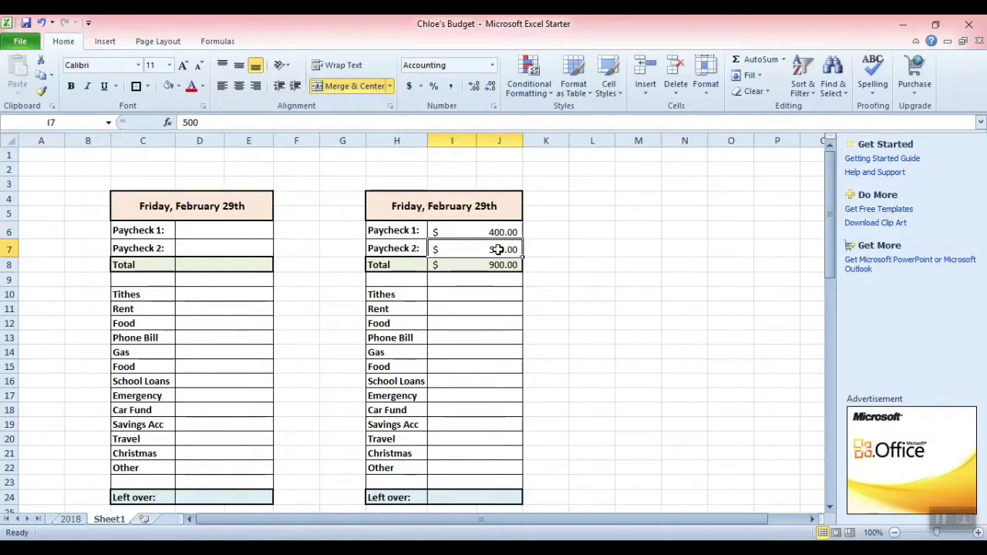
click(504, 266)
click(596, 278)
Step: Calculate the copied table's Left over amount in I24 by adding the Total I8 and every category cell individually, I10 through I22, with plus signs
scroll(592, 276, down, 1)
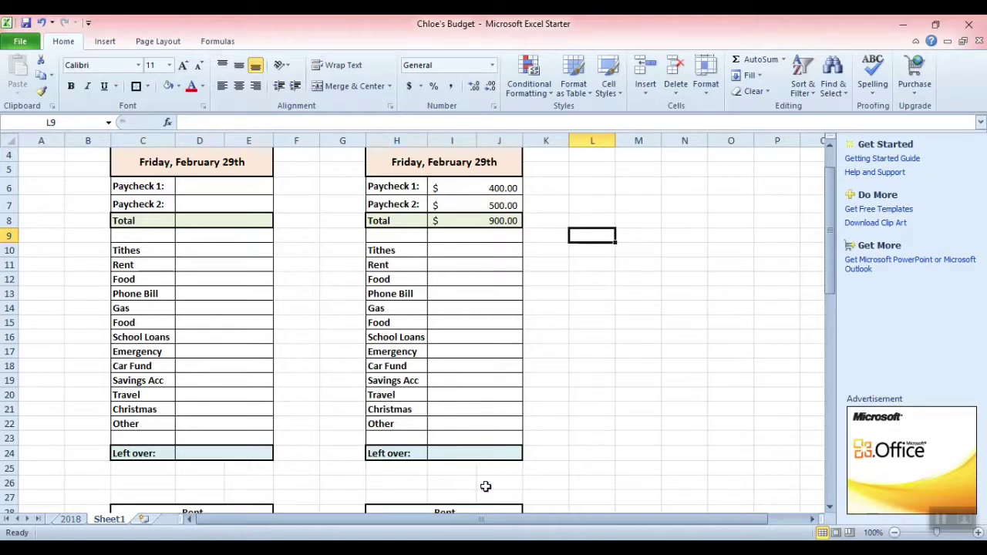
click(479, 458)
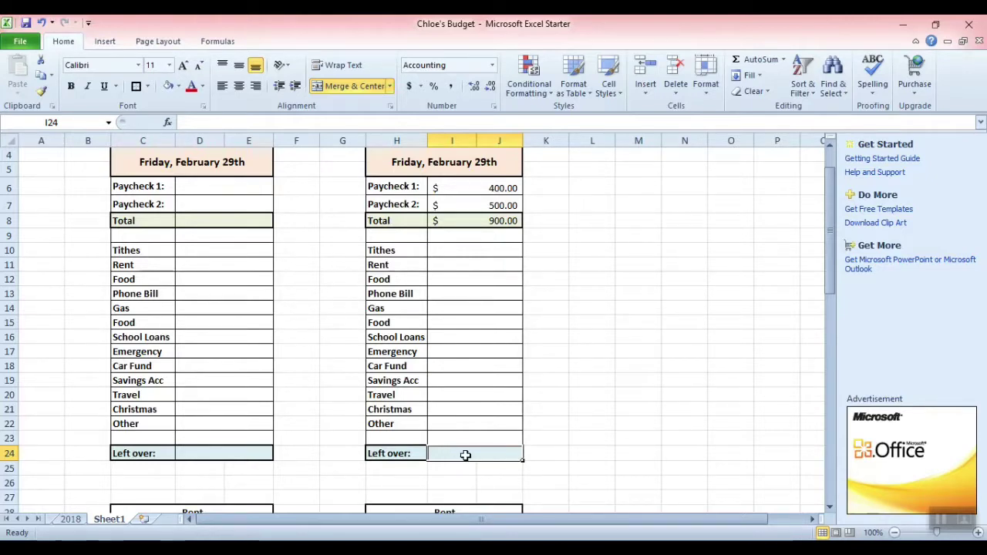
text(=)
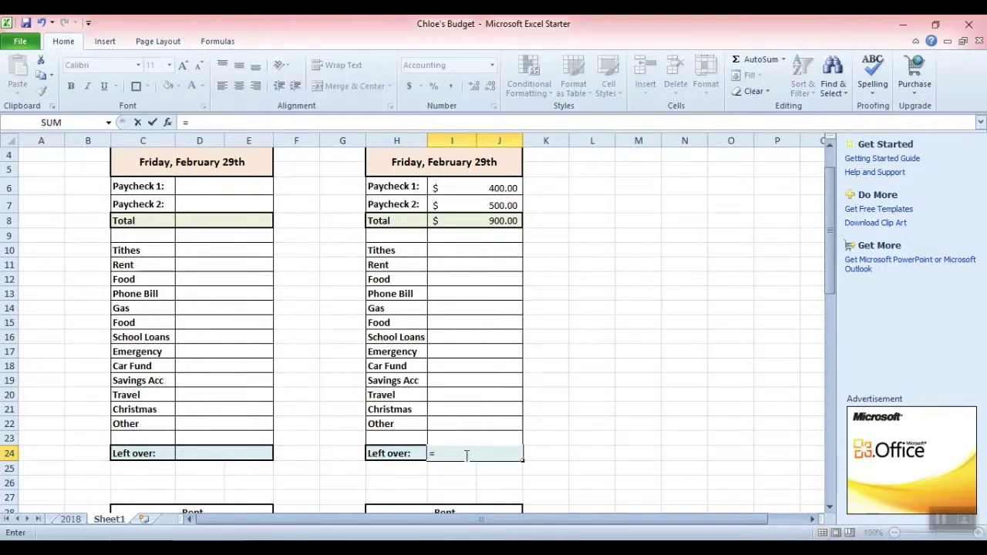
click(501, 222)
text(+)
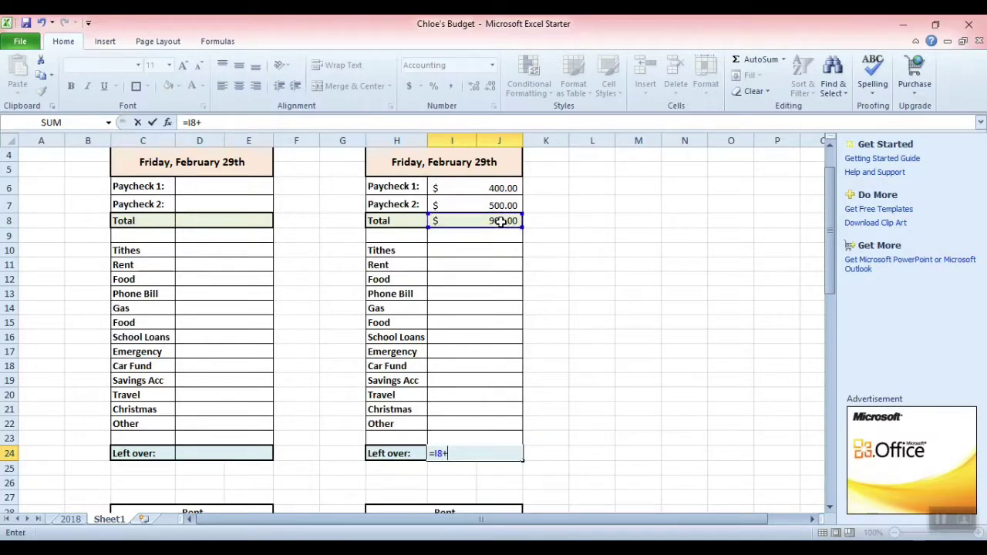
click(507, 253)
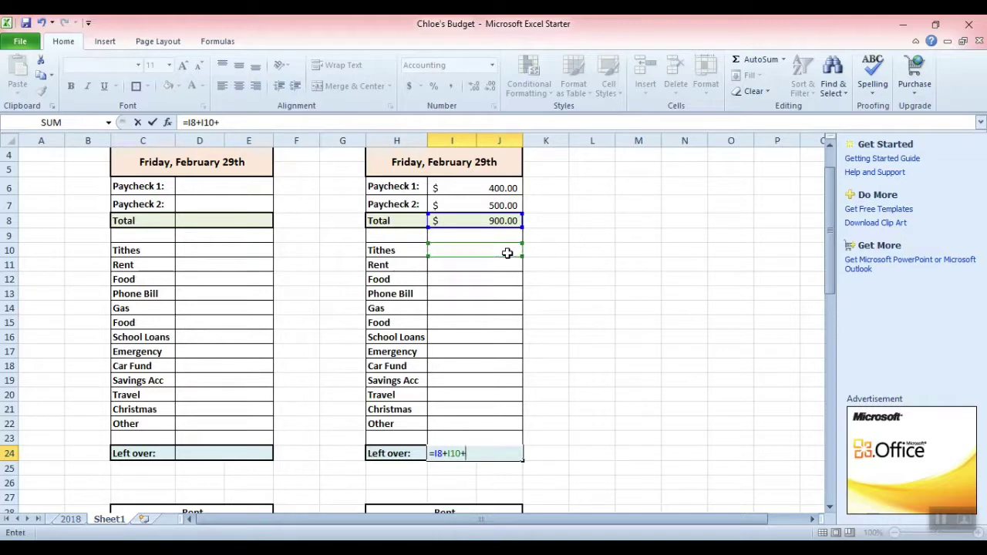
text(+)
click(506, 269)
text(+)
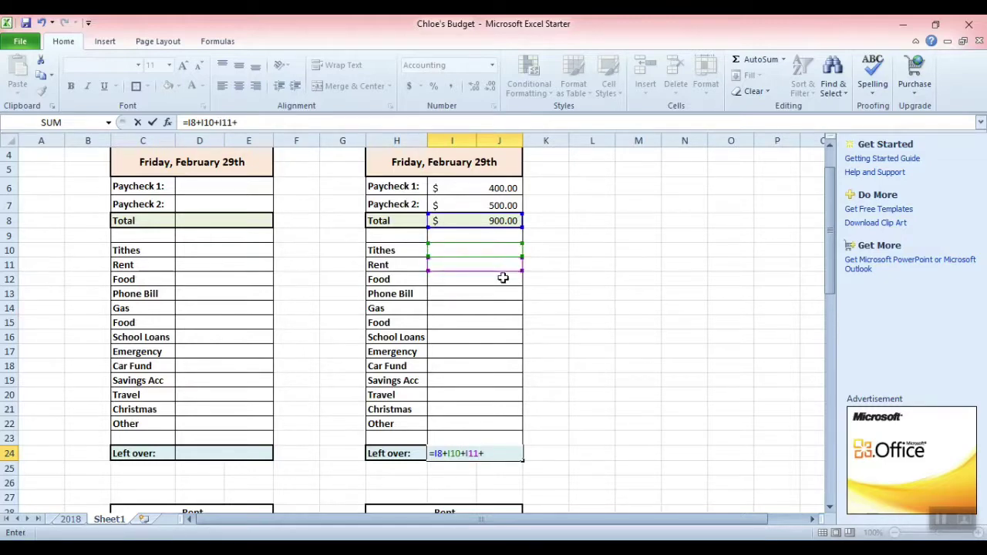
click(504, 279)
text(+)
click(499, 291)
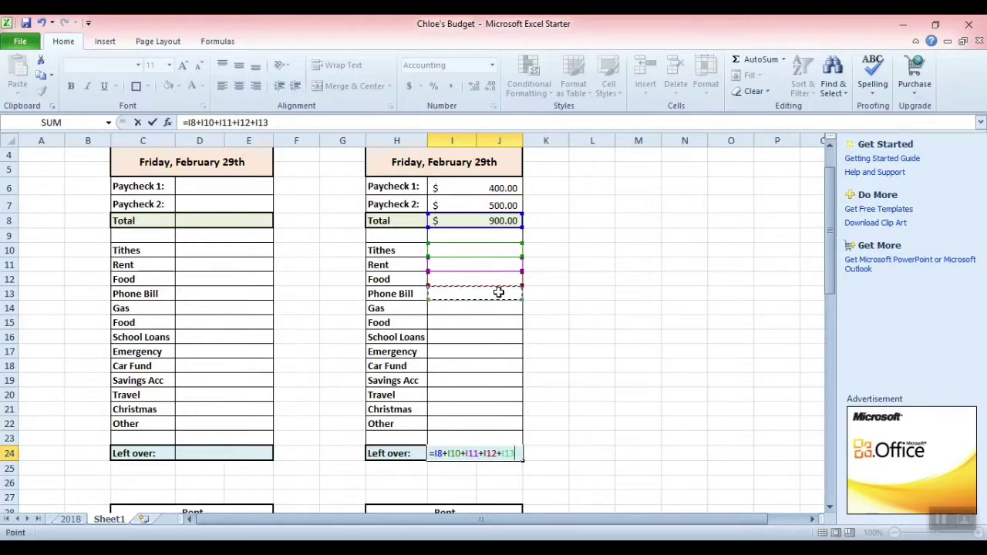
text(+)
click(497, 308)
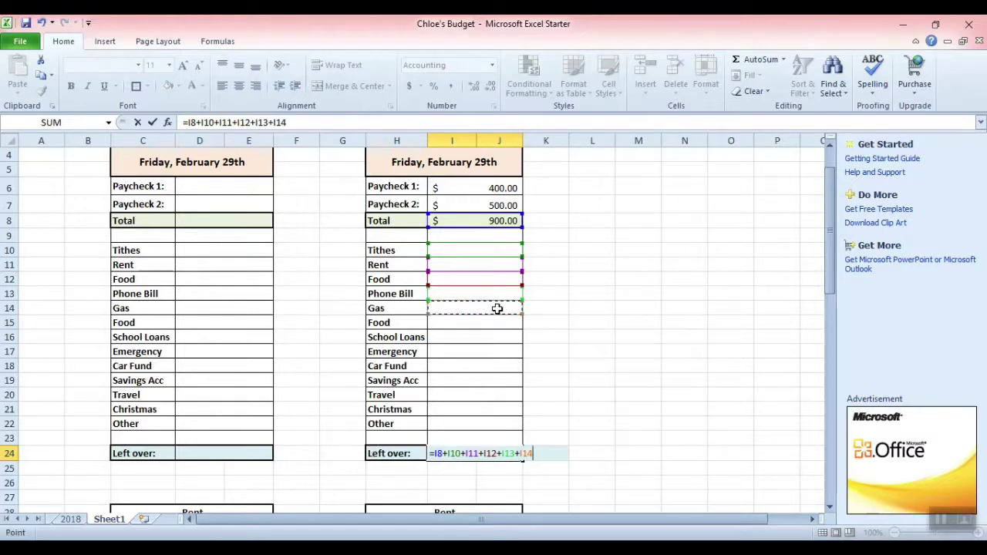
text(+)
click(501, 323)
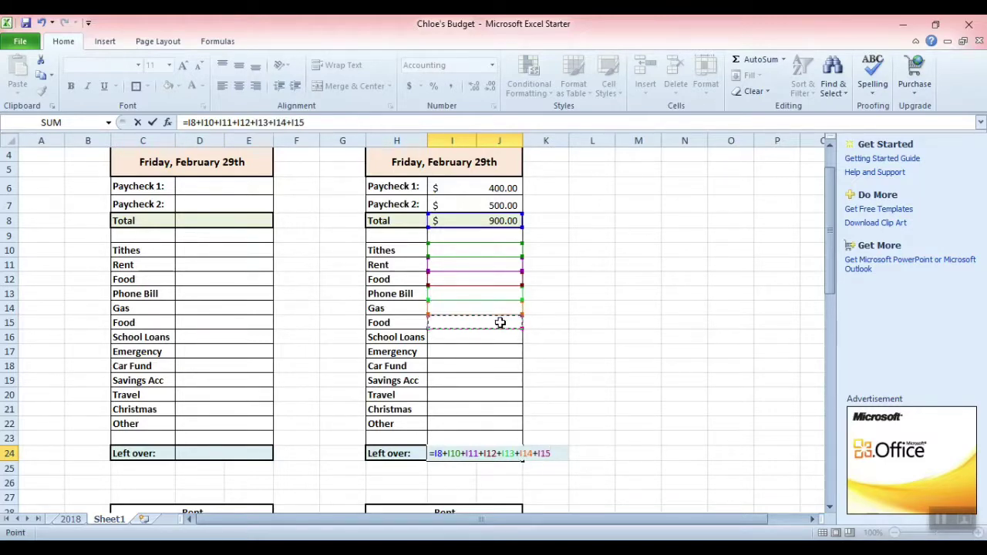
text(+)
click(500, 340)
text(+)
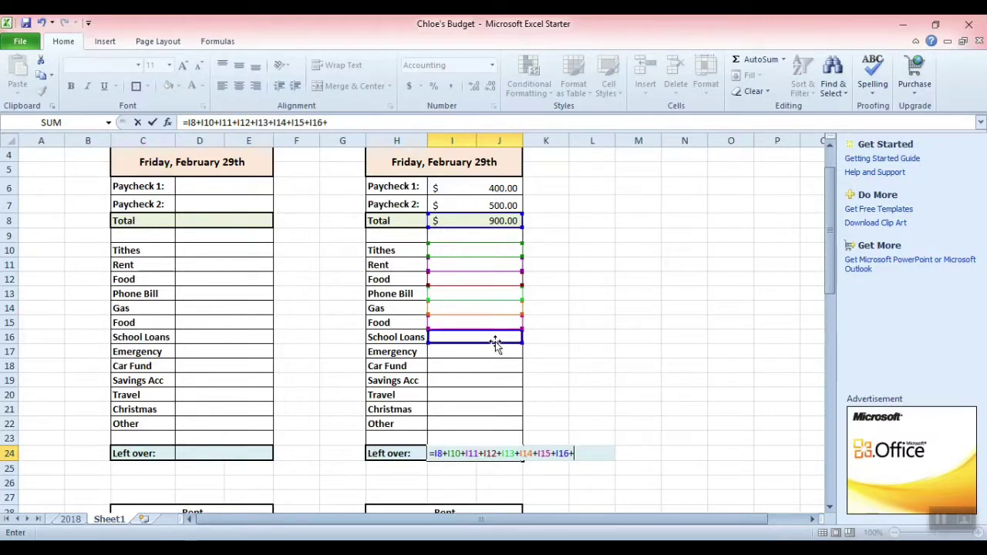
click(492, 353)
text(+)
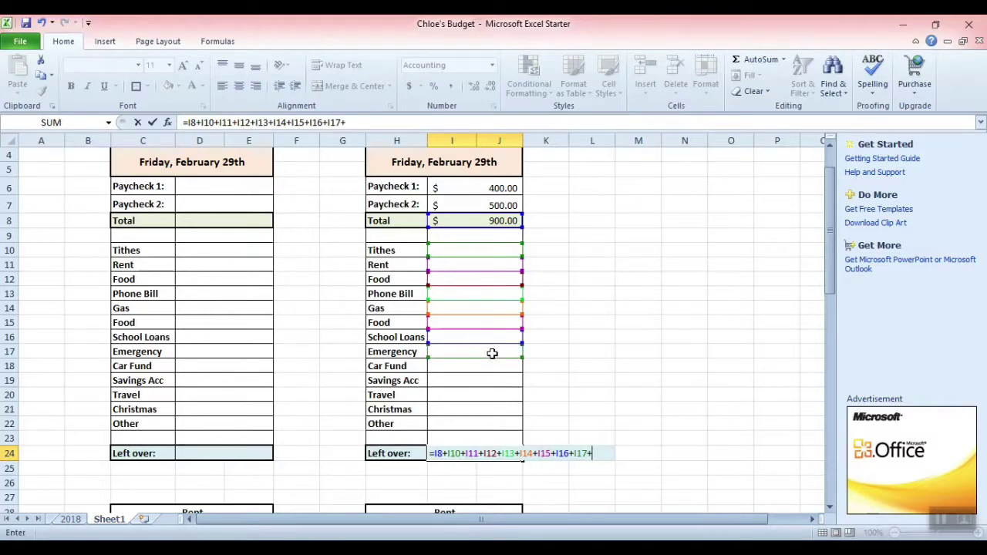
click(489, 369)
text(+)
click(479, 381)
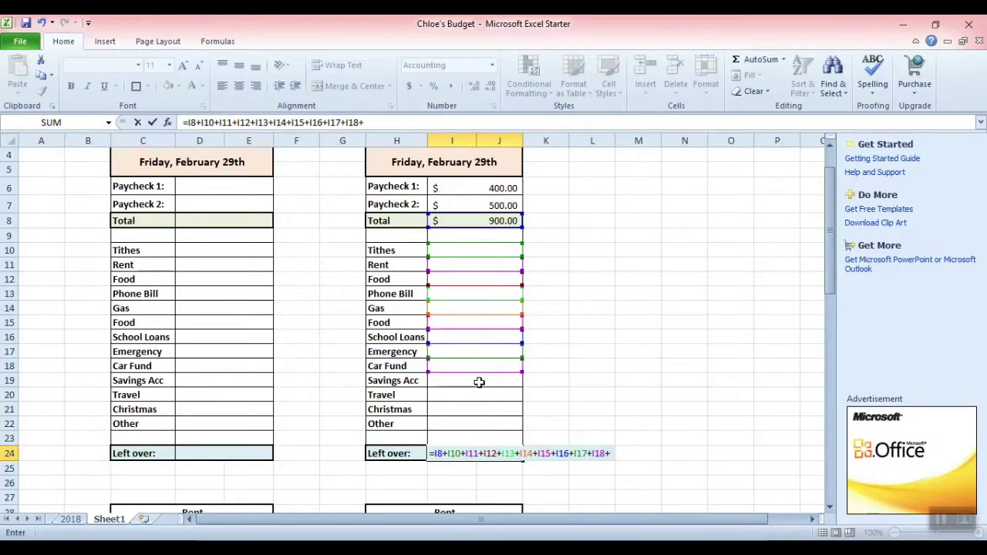
text(+)
click(478, 393)
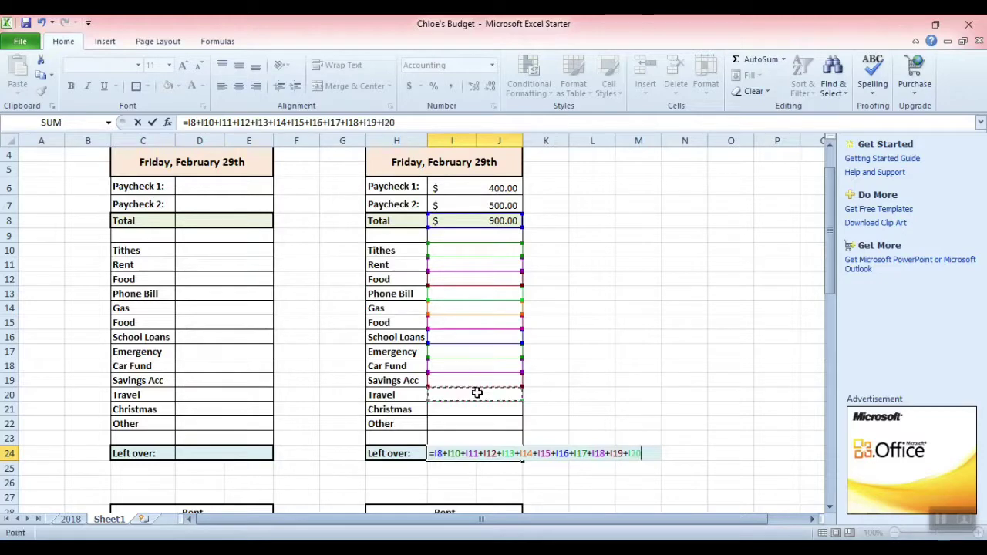
text(+)
click(474, 406)
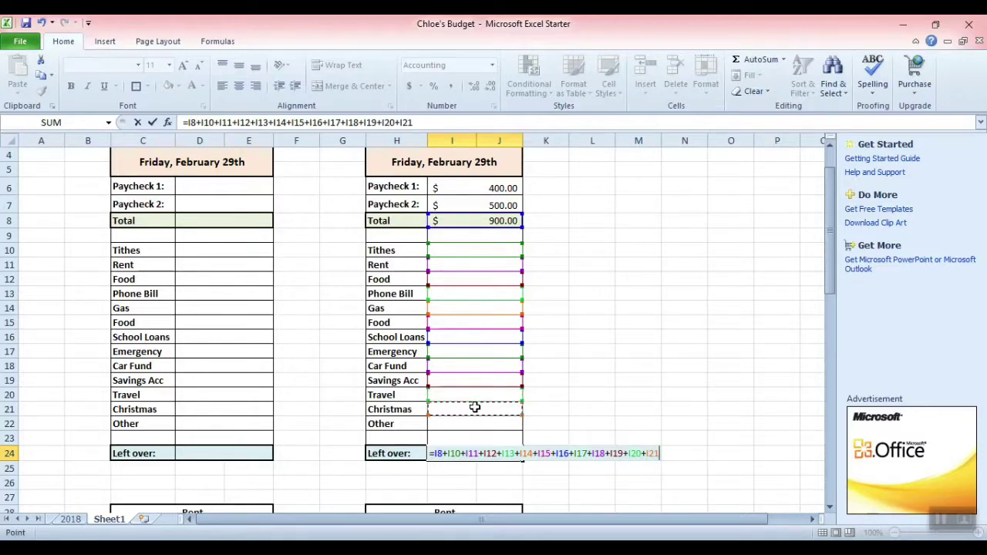
text(+)
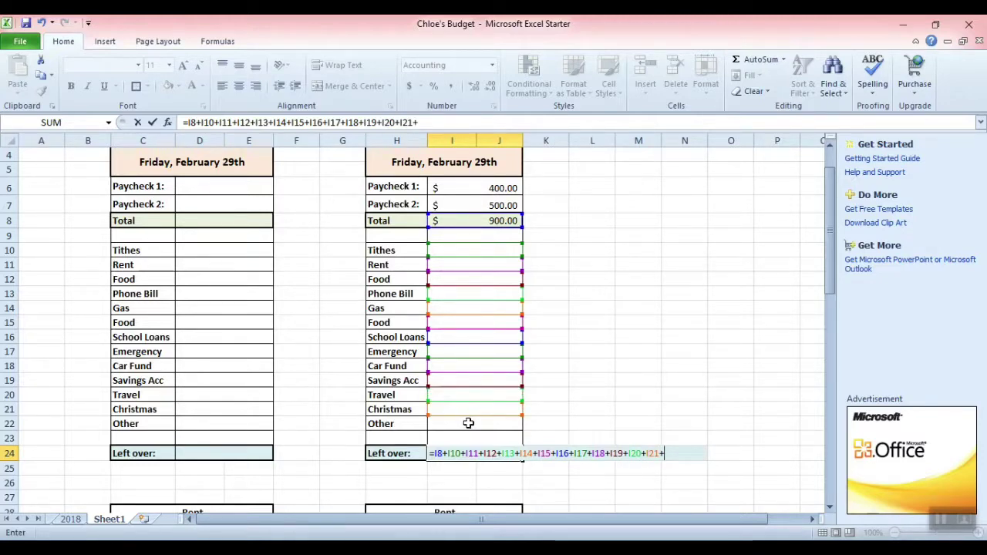
click(468, 423)
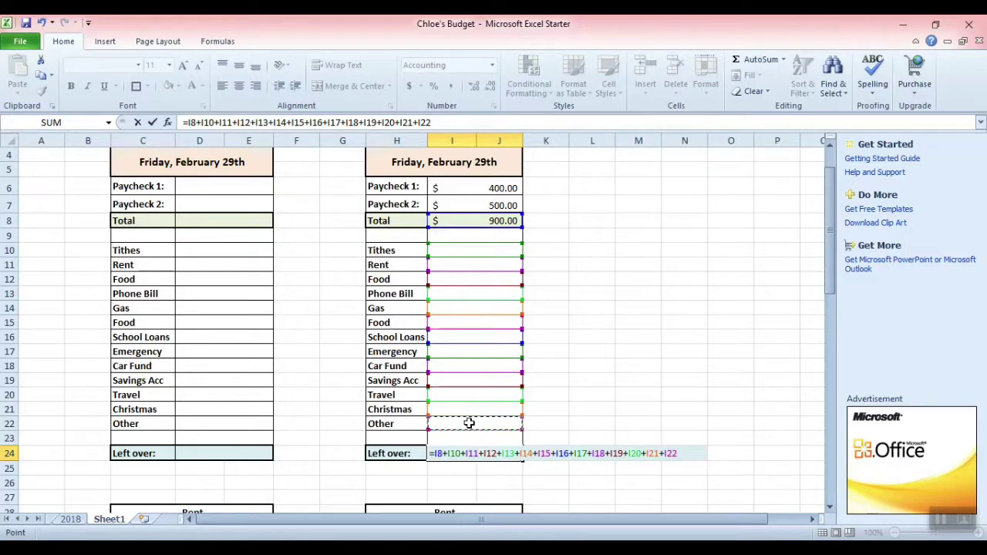
key(Return)
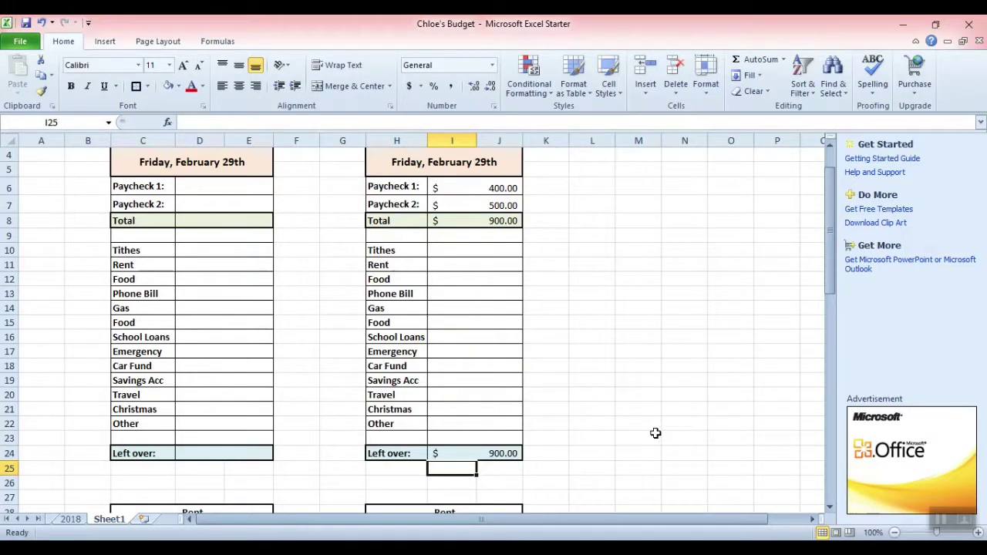
Step: Enter -200 as the Rent amount in the copied budget table
click(498, 221)
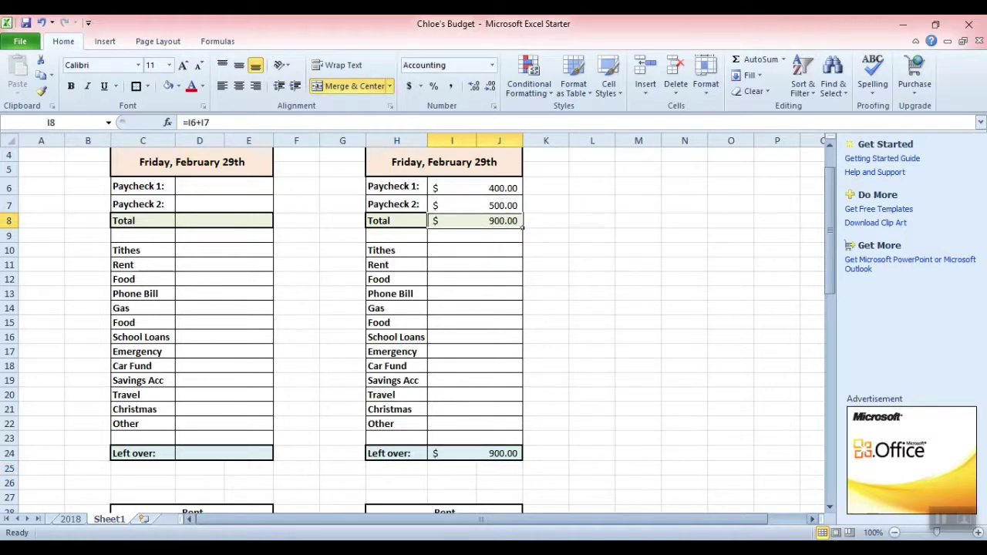
click(485, 454)
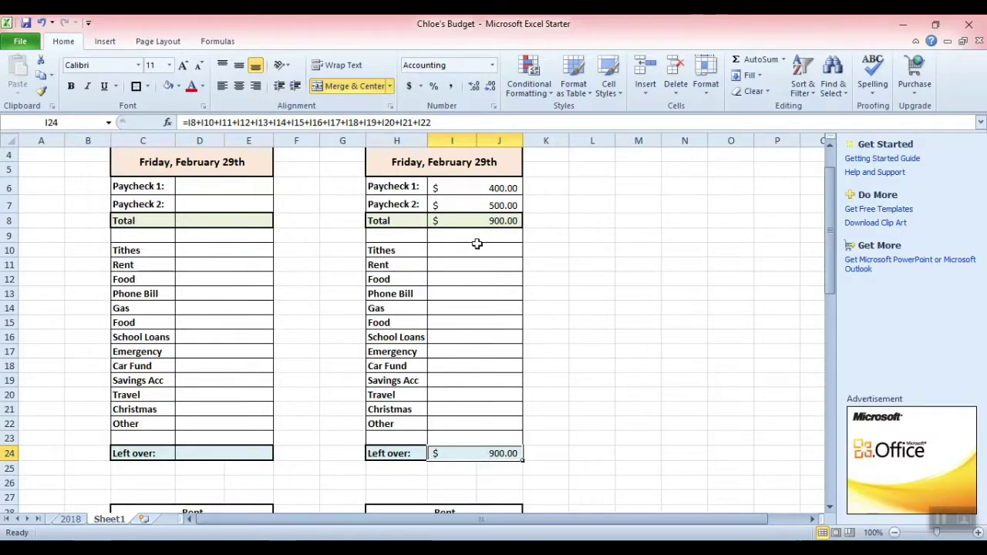
click(502, 265)
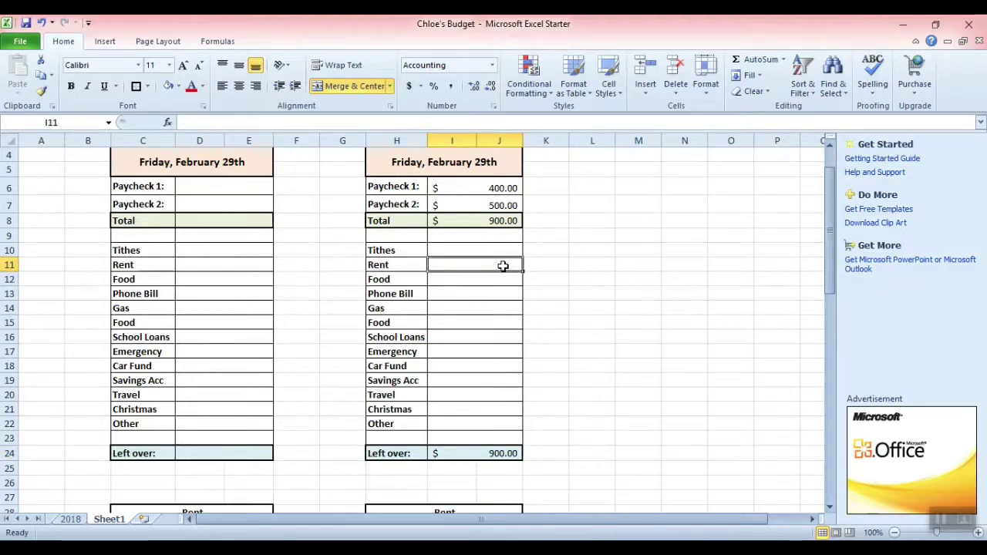
text(-200)
key(Return)
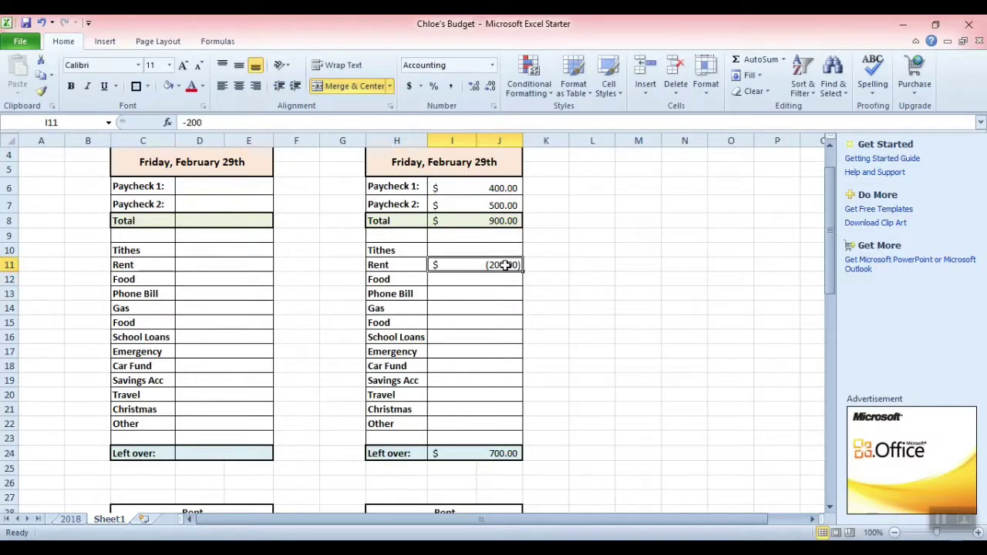
Step: Enter -50 for the first Food row and -20 for Phone Bill in the copied budget table
click(508, 457)
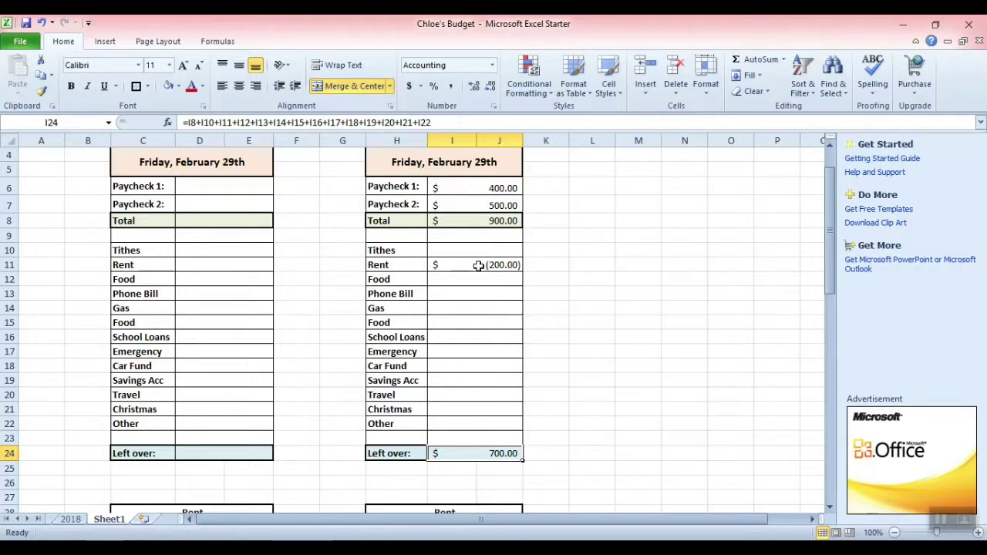
click(493, 283)
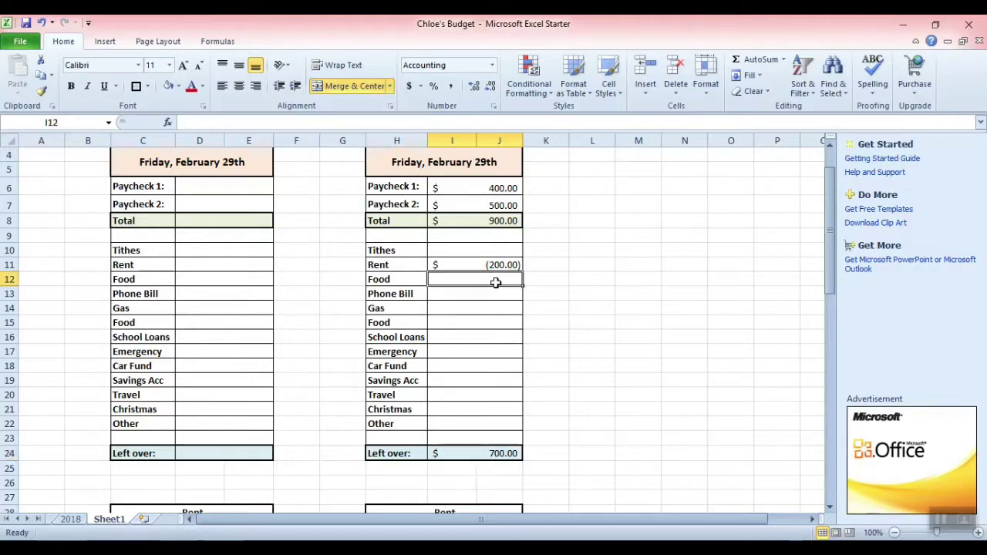
text(-50)
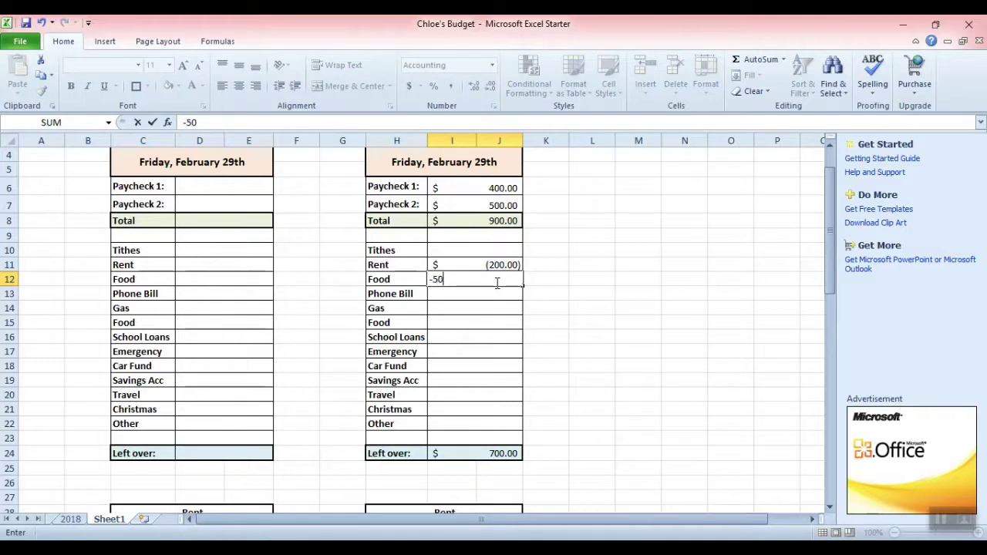
key(Return)
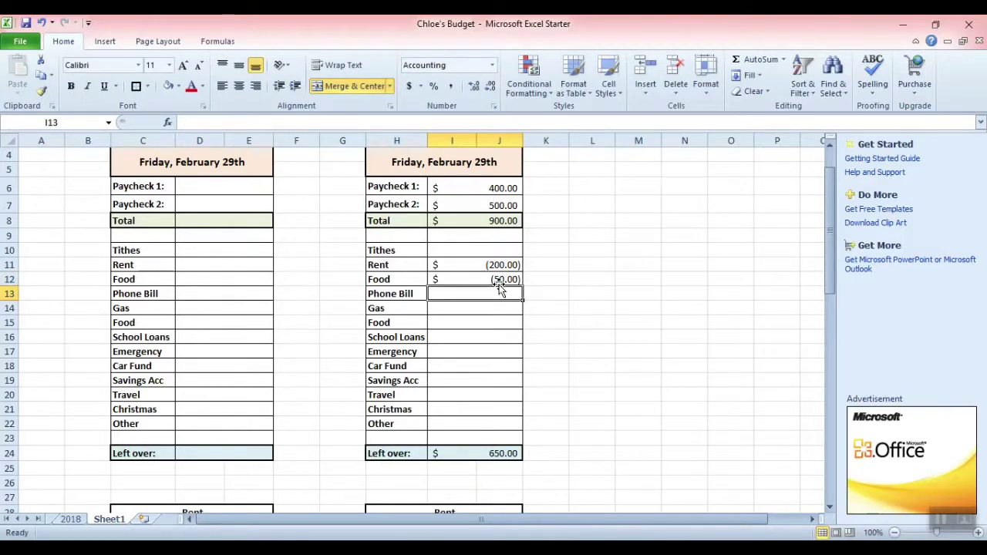
text(-20)
key(Return)
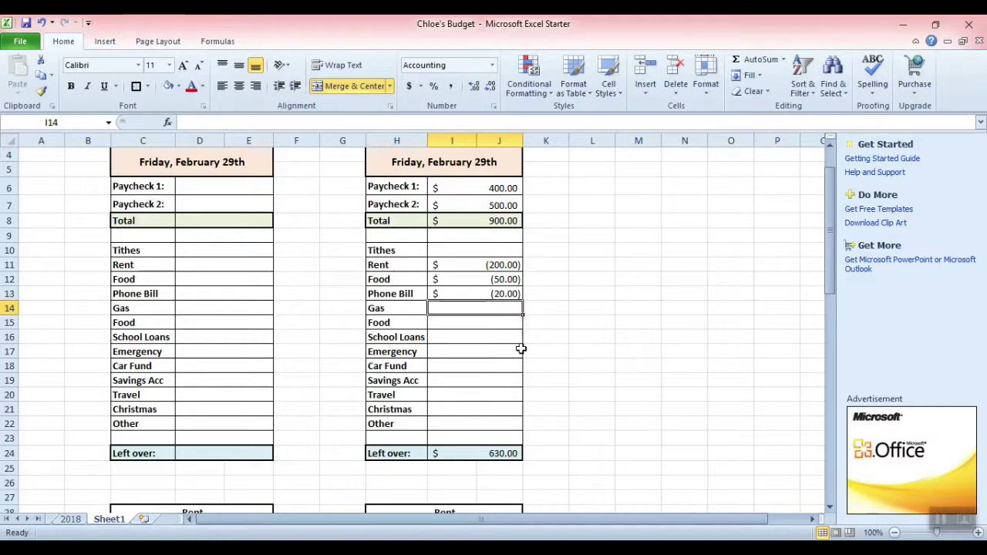
Step: Enter -20 as the Gas amount in the copied budget table
click(552, 348)
key(ctrl+Up)
scroll(542, 370, down, 1)
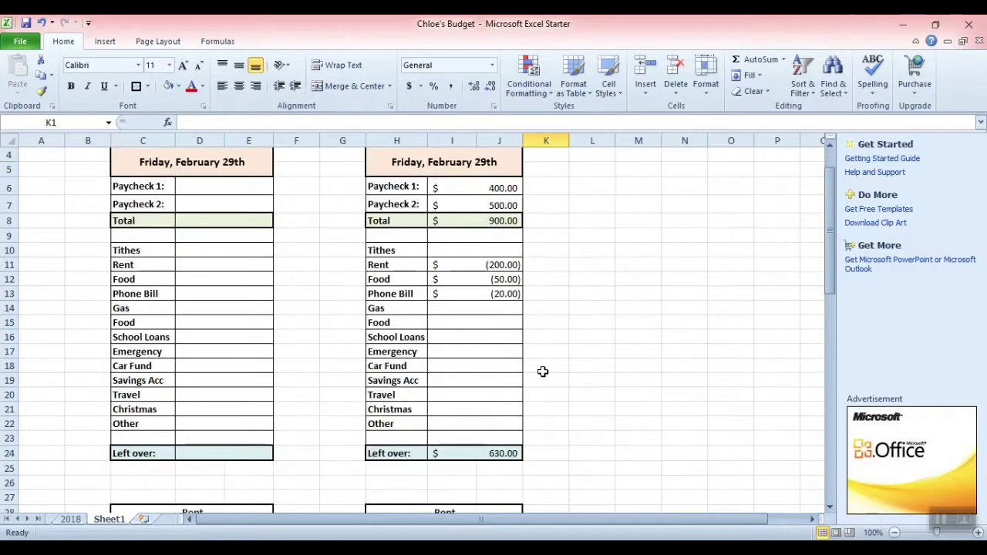
click(507, 312)
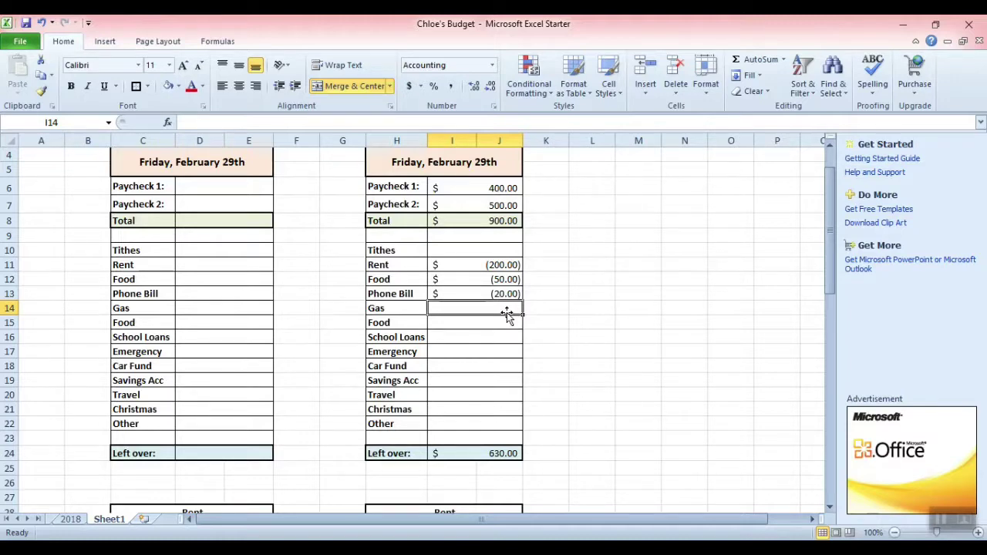
text(-20)
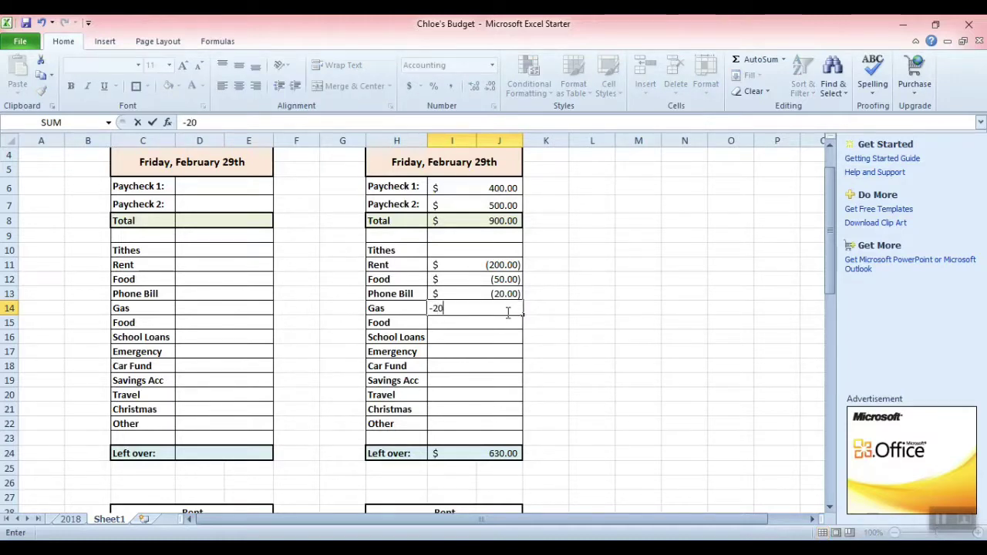
key(Return)
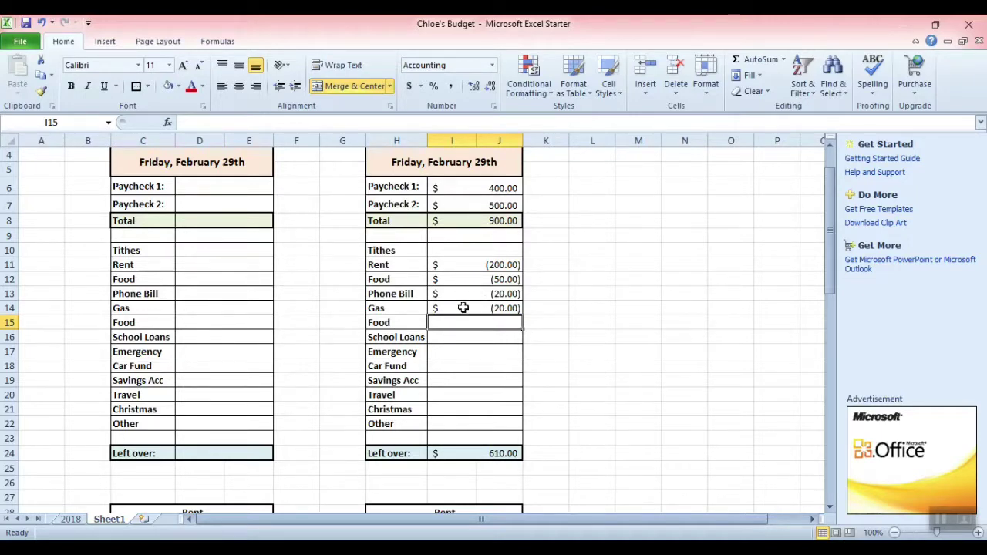
scroll(483, 280, down, 1)
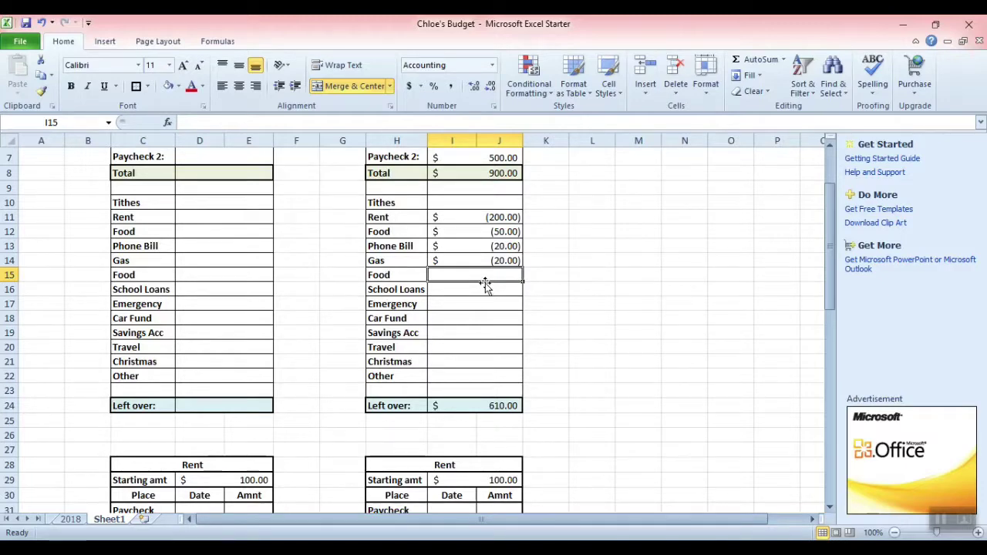
scroll(479, 286, up, 1)
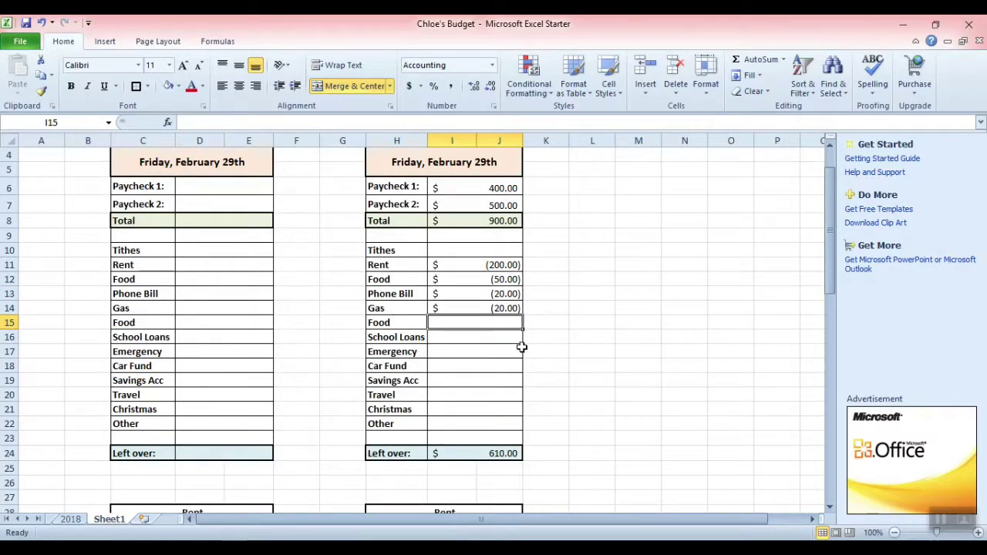
click(489, 383)
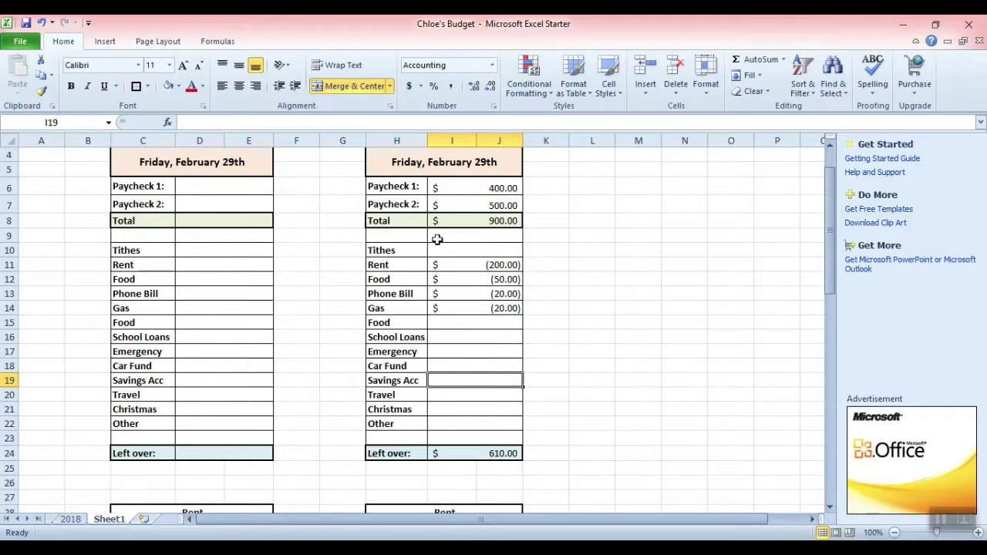
click(498, 322)
click(498, 340)
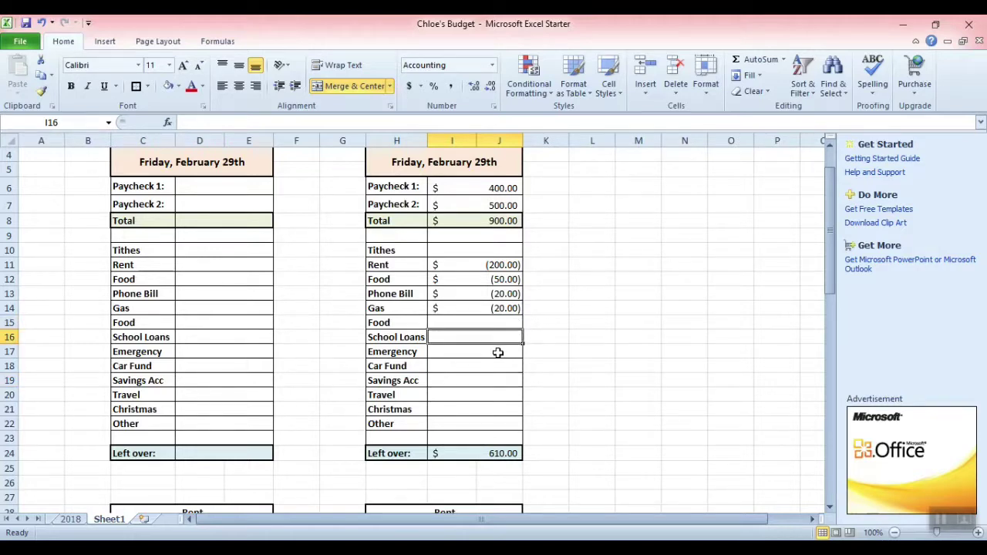
click(498, 351)
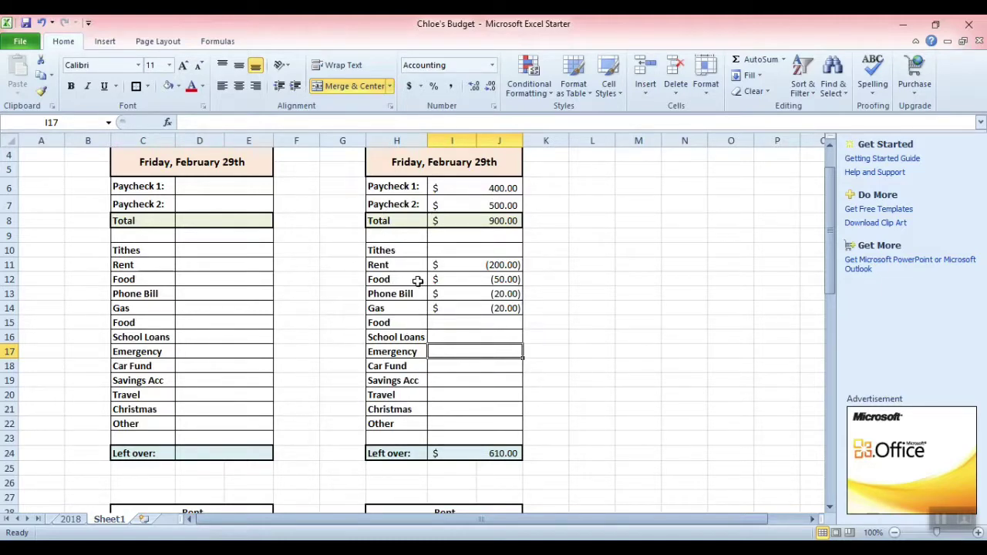
Step: Enter -50 as the Emergency amount in the copied budget table
text(-)
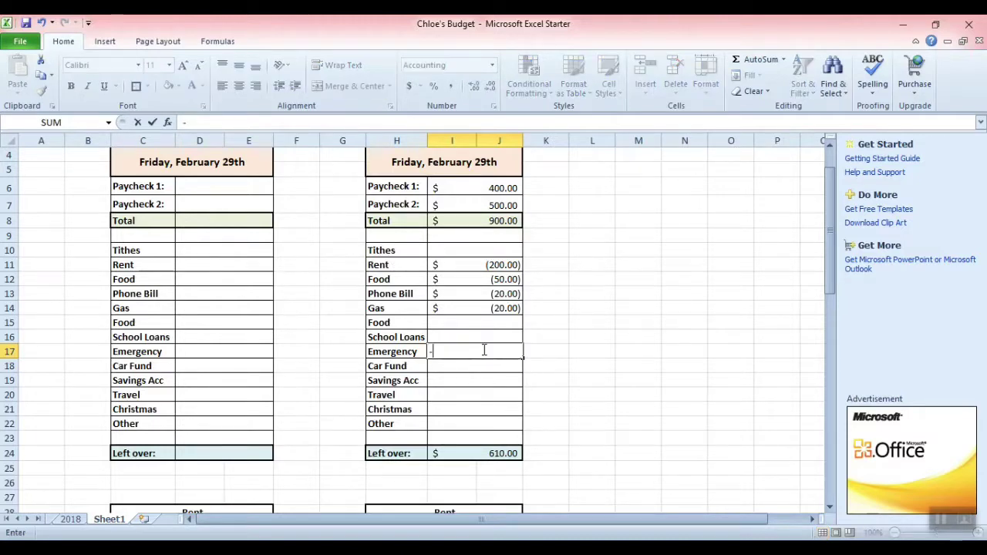
text(50)
key(Return)
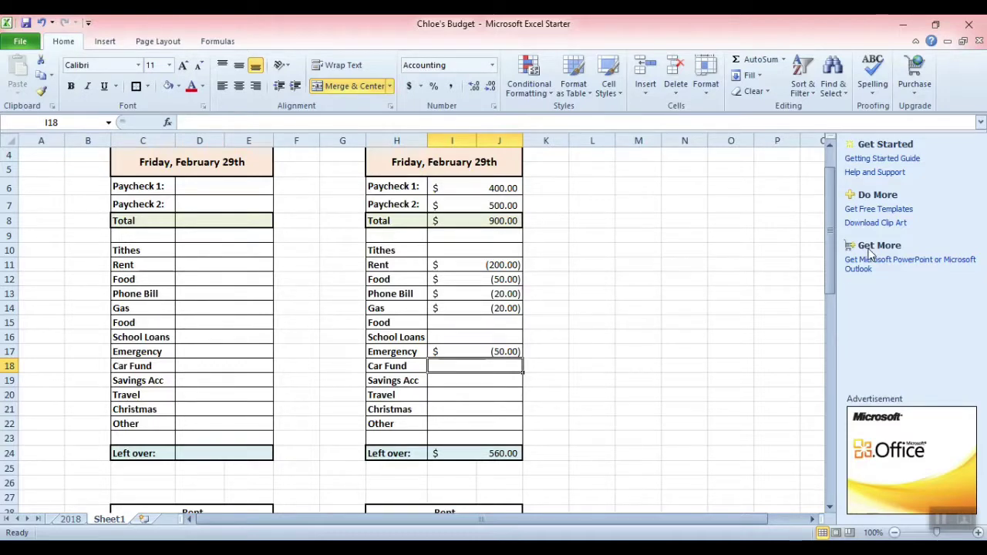
Step: Try the copied table's Left over formula in I24 without the plus sign before I22, and undo that edit
mouse_move(832, 280)
mouse_down()
mouse_move(832, 297)
mouse_move(832, 283)
mouse_up()
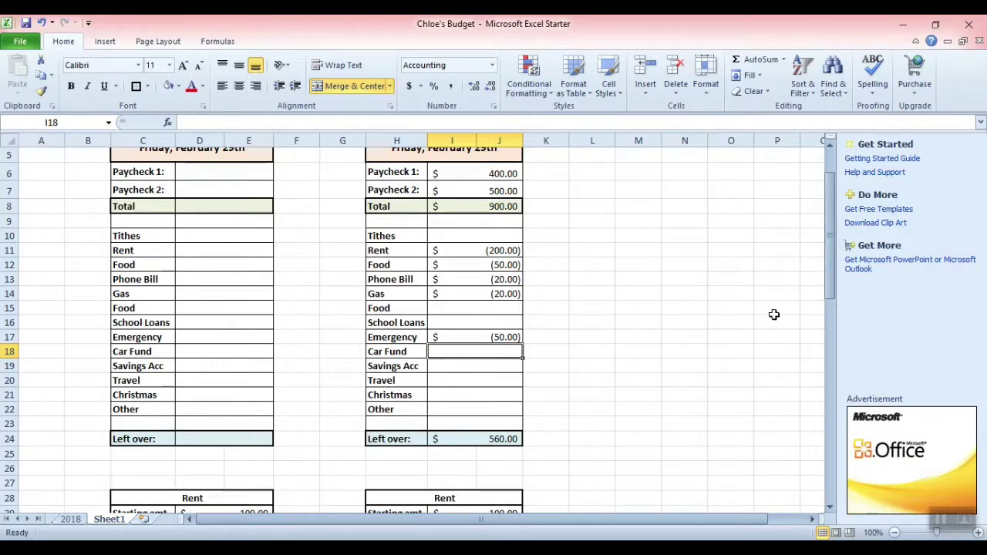
click(504, 439)
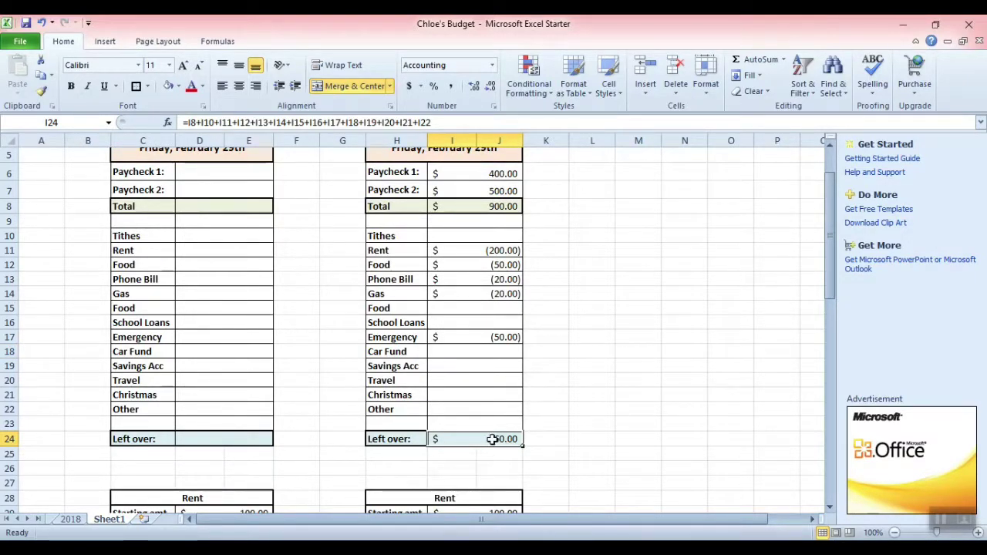
click(440, 126)
drag(440, 125, 179, 124)
click(453, 125)
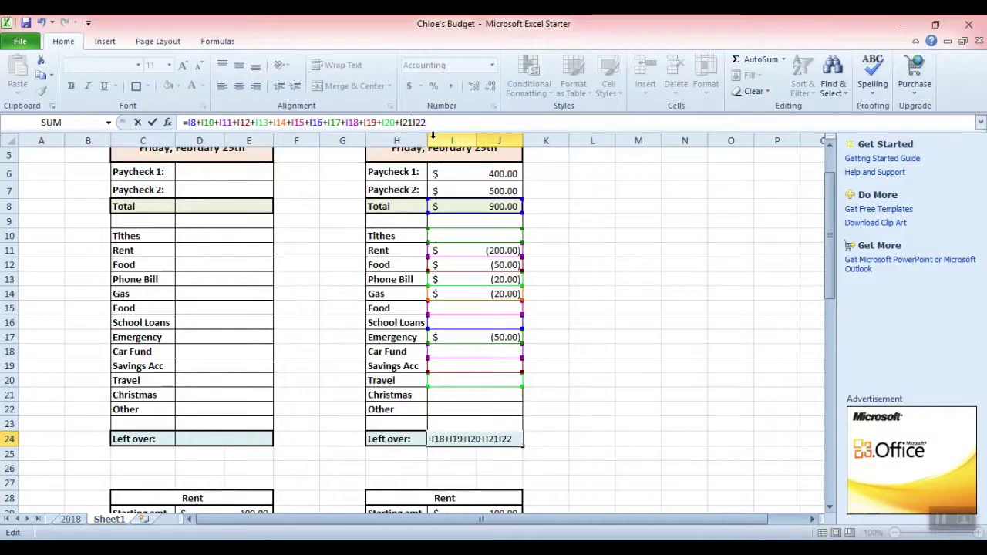
key(Return)
click(506, 441)
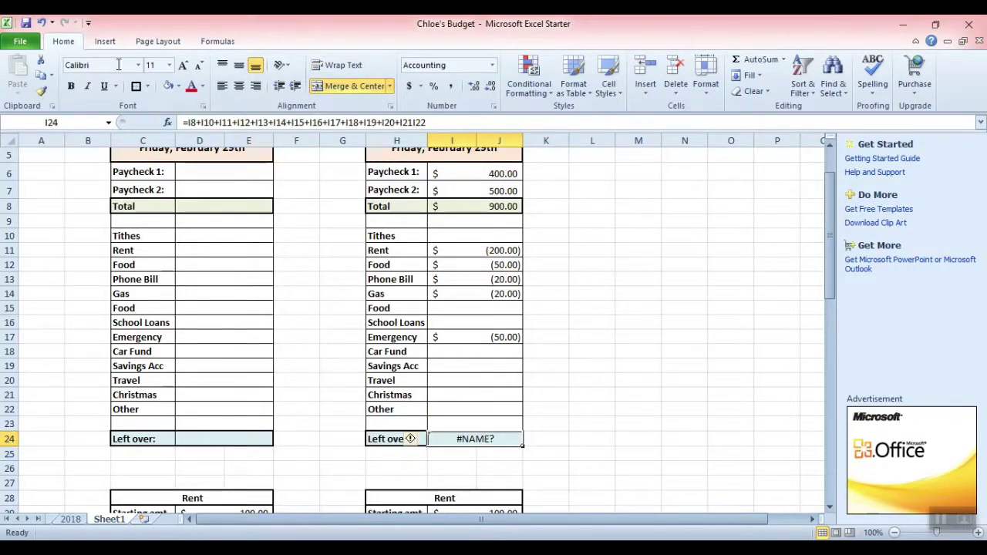
click(41, 22)
click(586, 308)
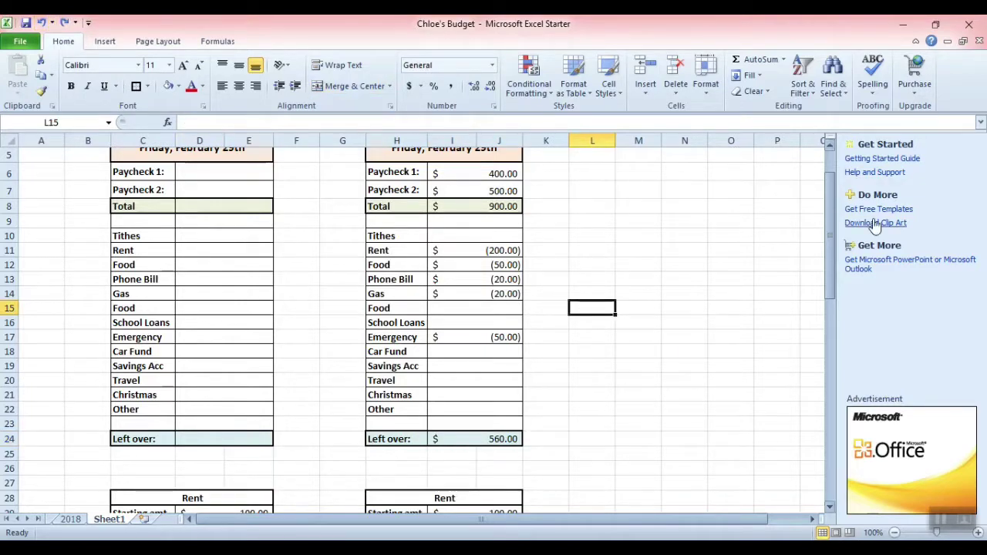
Step: Enter 20 as the Starting amt in the copied Food table
drag(830, 231, 832, 340)
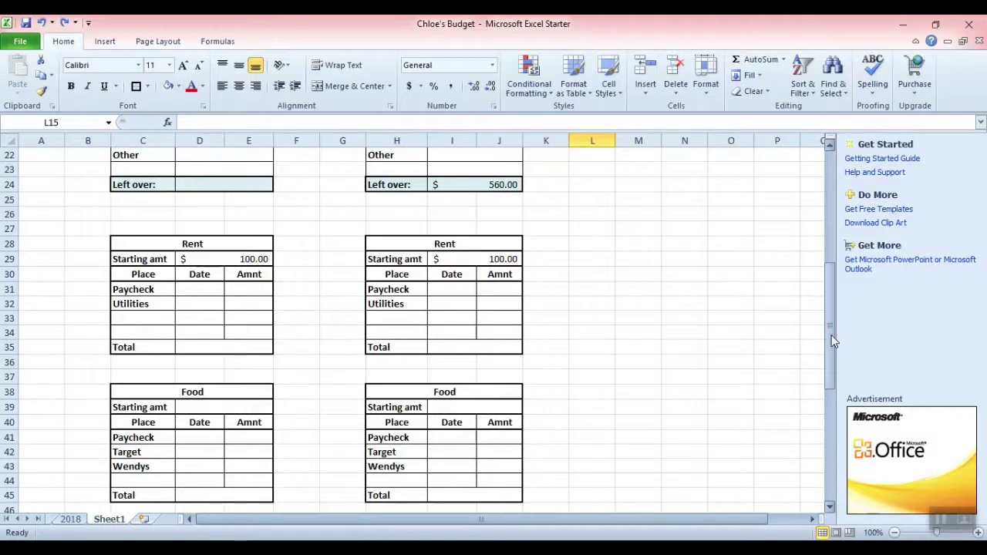
drag(832, 342, 829, 365)
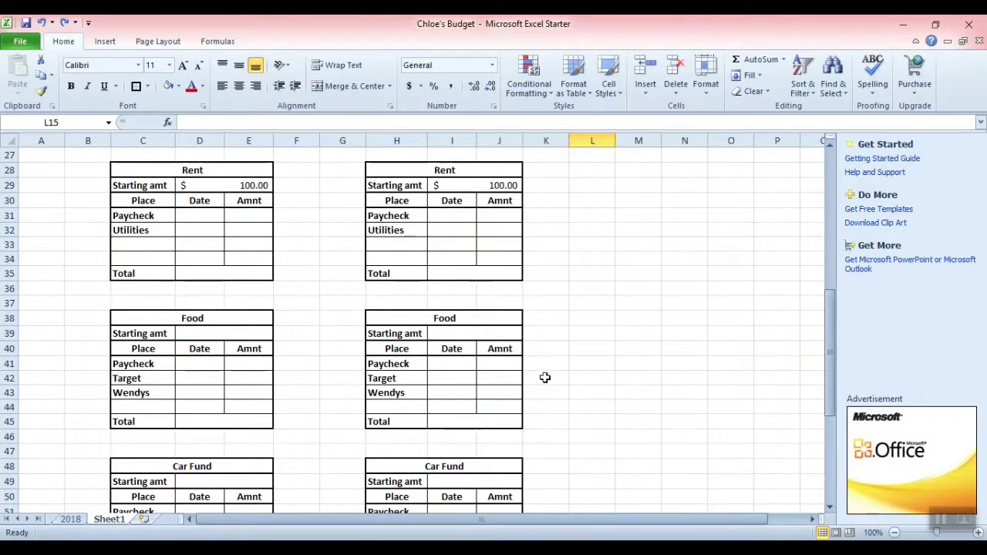
click(492, 336)
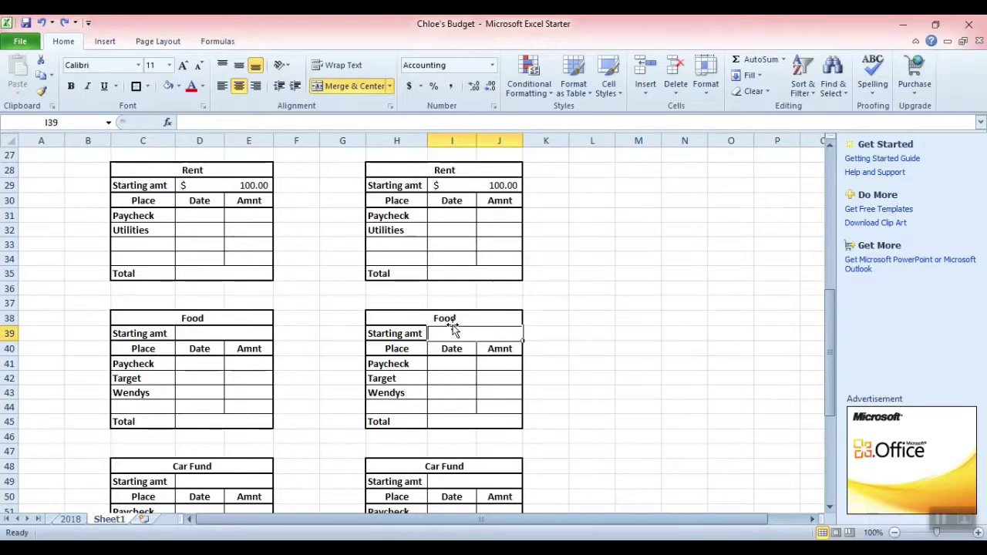
text(20)
click(546, 349)
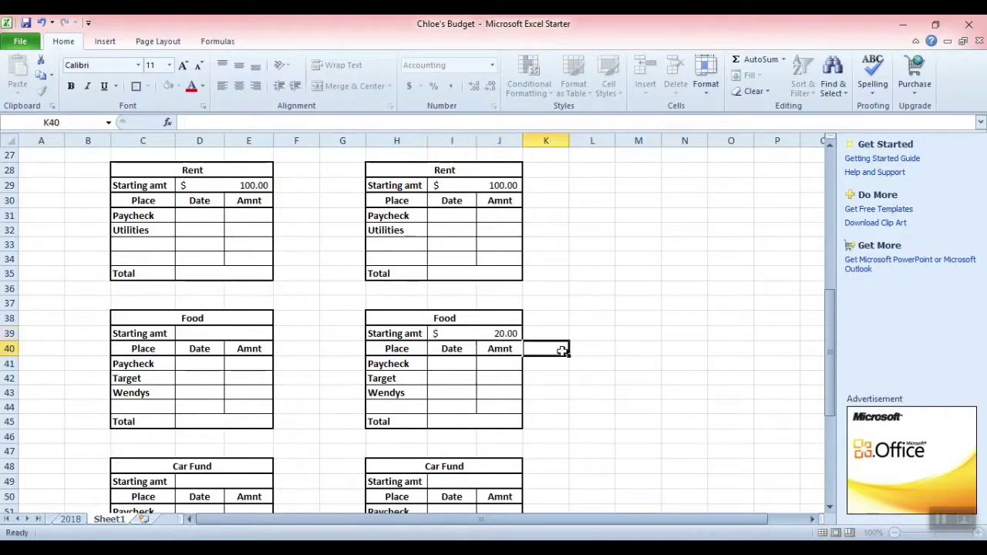
click(500, 334)
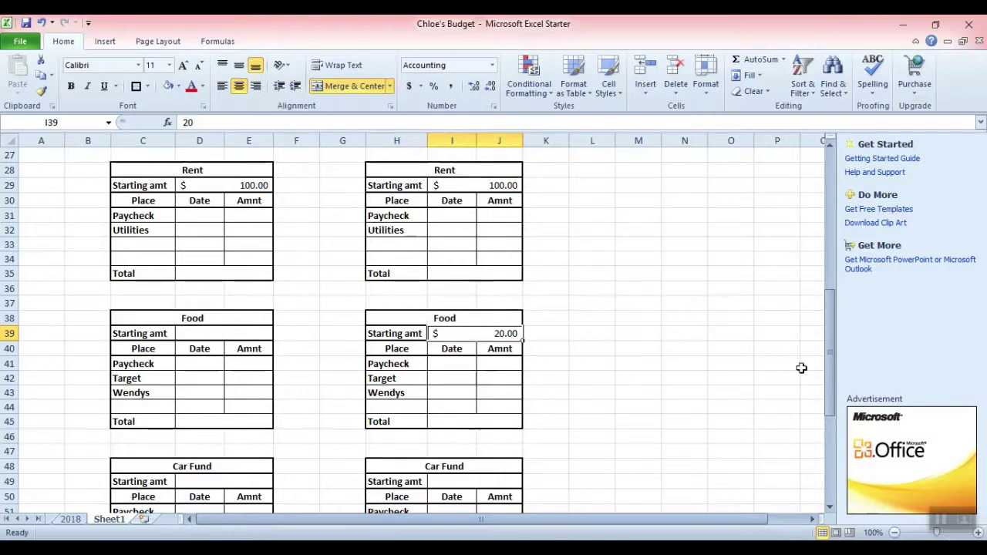
Step: Check the first Food amount and the header date in the copied budget table
drag(831, 371, 813, 239)
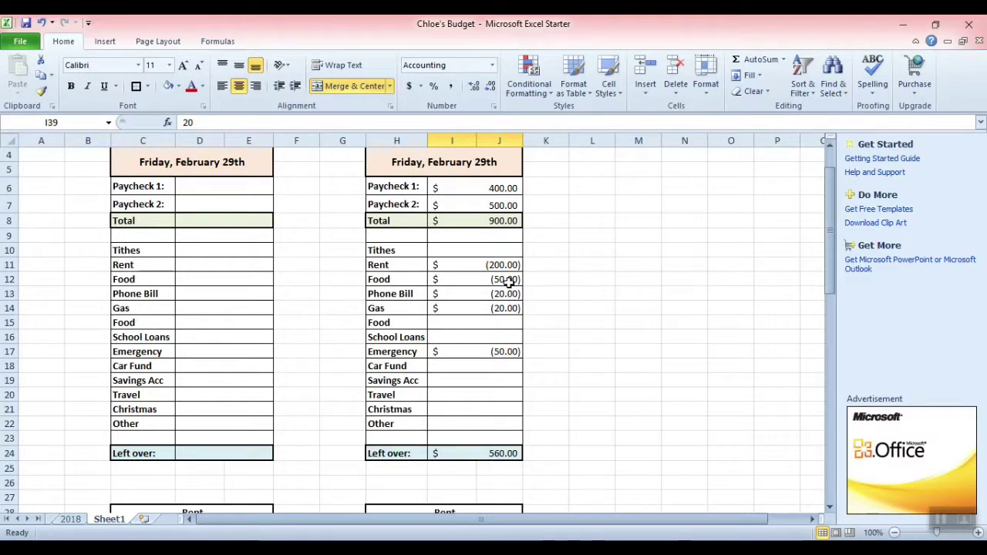
click(507, 280)
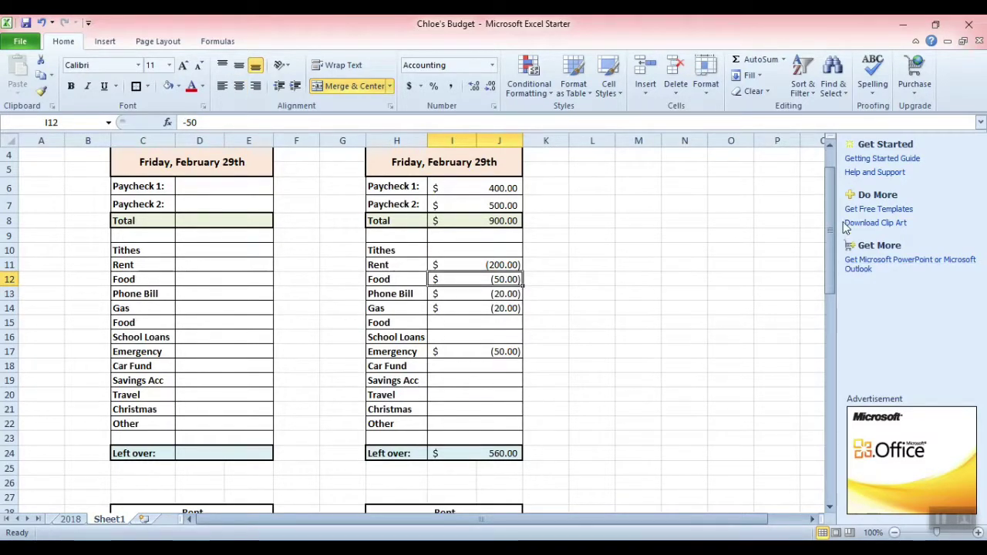
drag(831, 190, 834, 300)
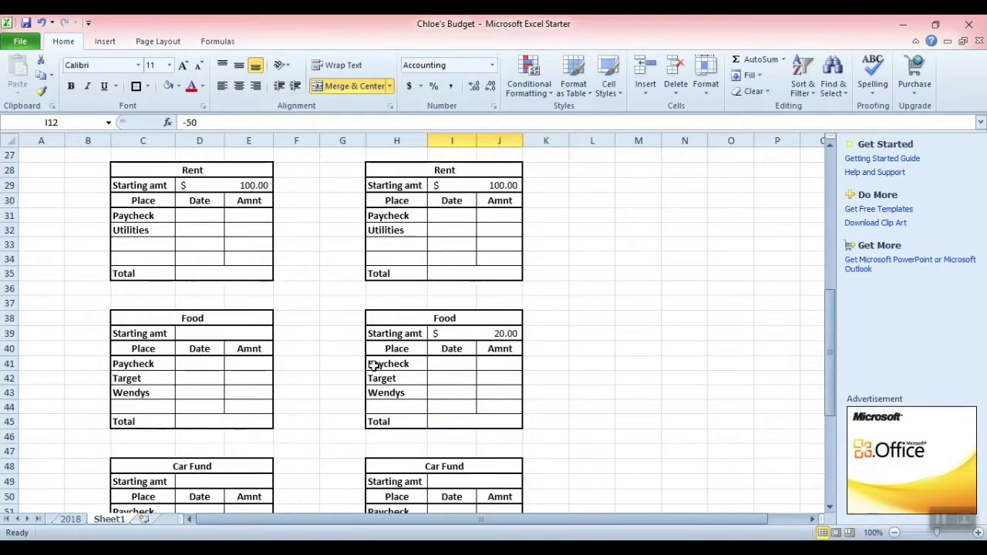
click(462, 366)
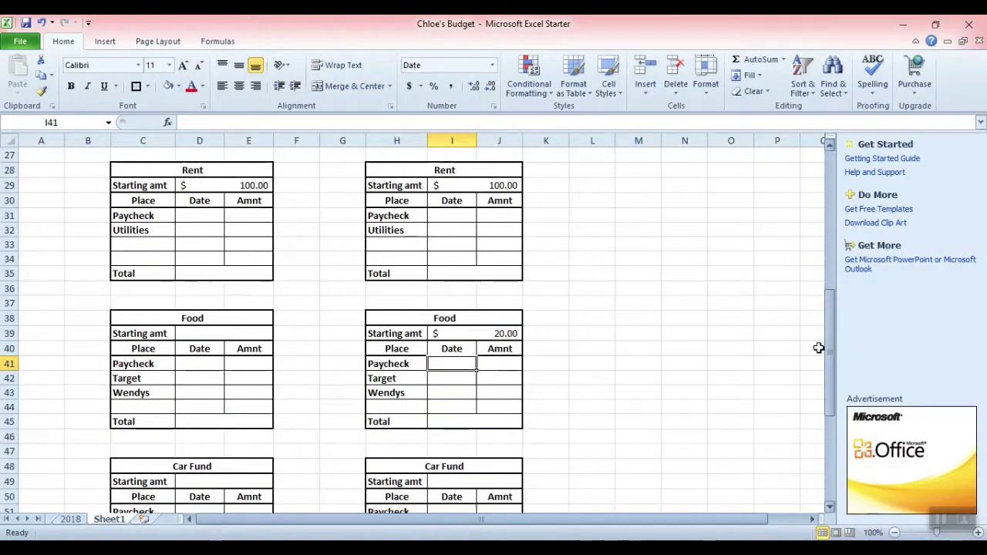
drag(826, 347, 826, 226)
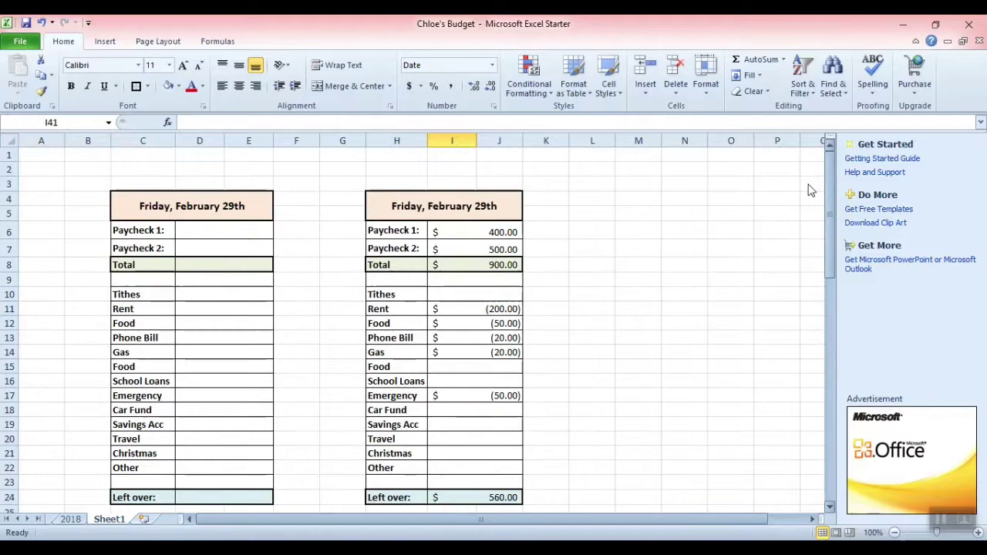
click(444, 208)
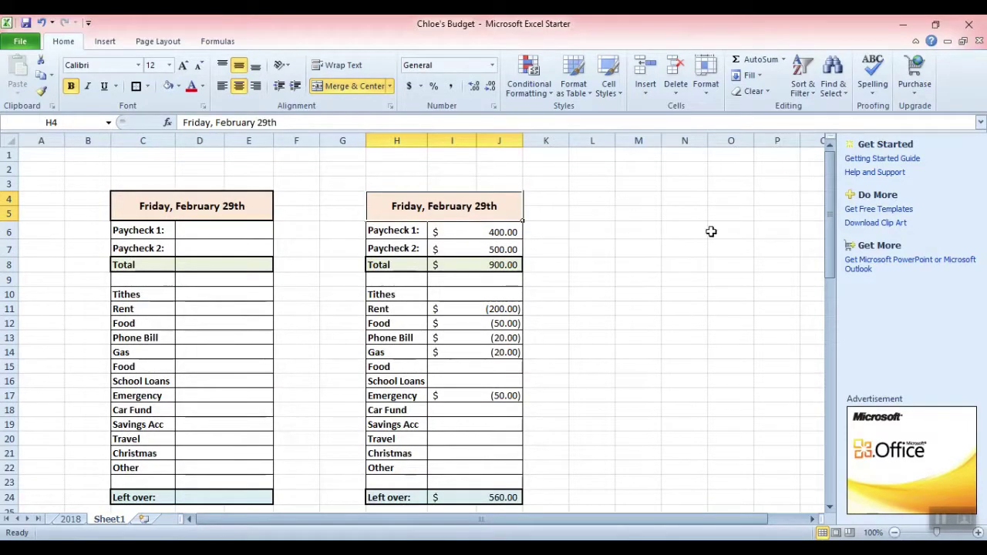
Step: Set the Paycheck date in the copied Food table, cell I41, to 2/1/2018
drag(823, 209, 809, 355)
click(448, 323)
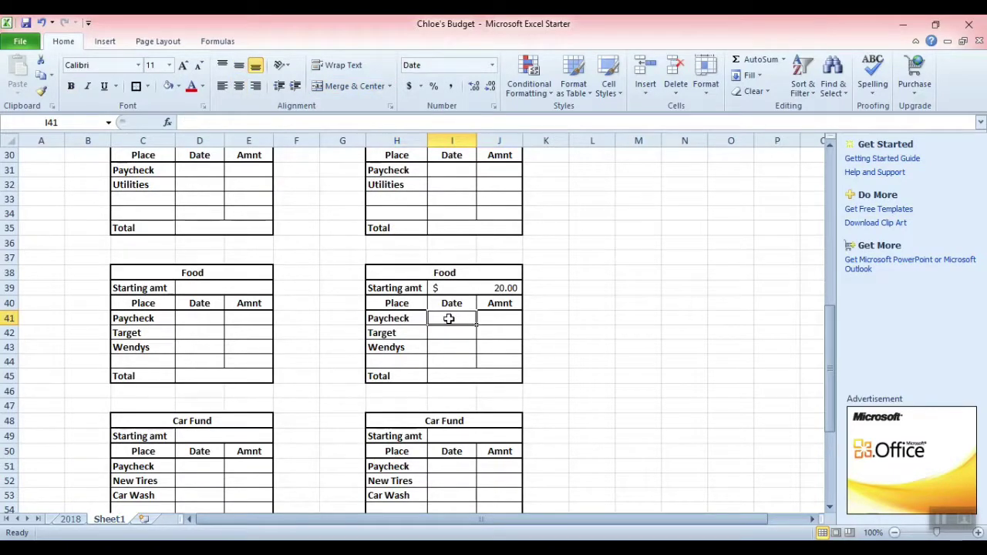
text(2/29)
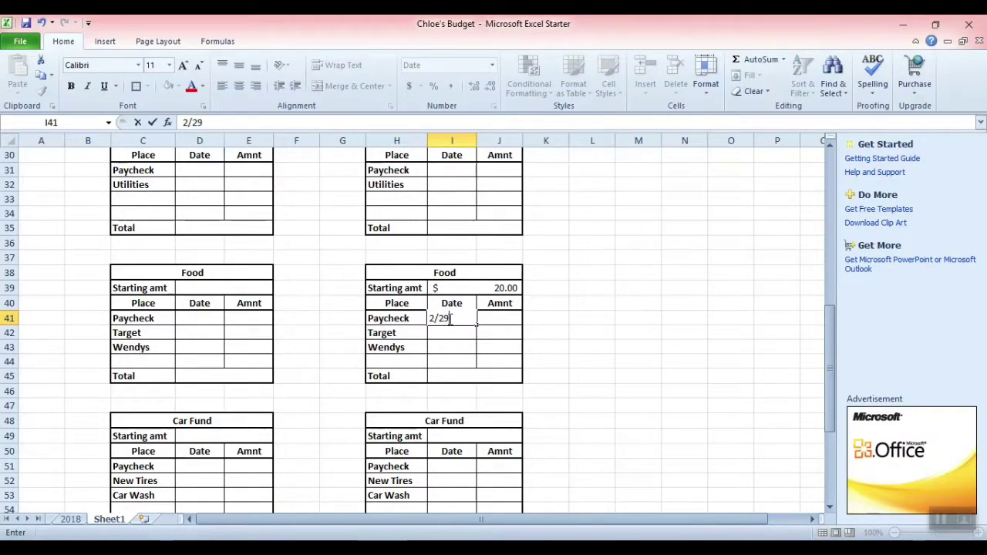
key(Return)
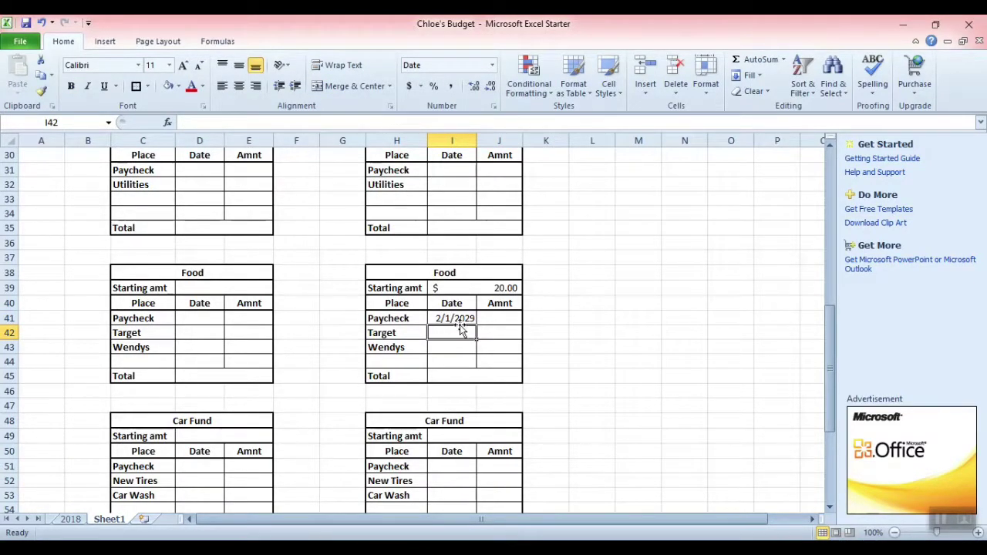
click(458, 320)
key(F2)
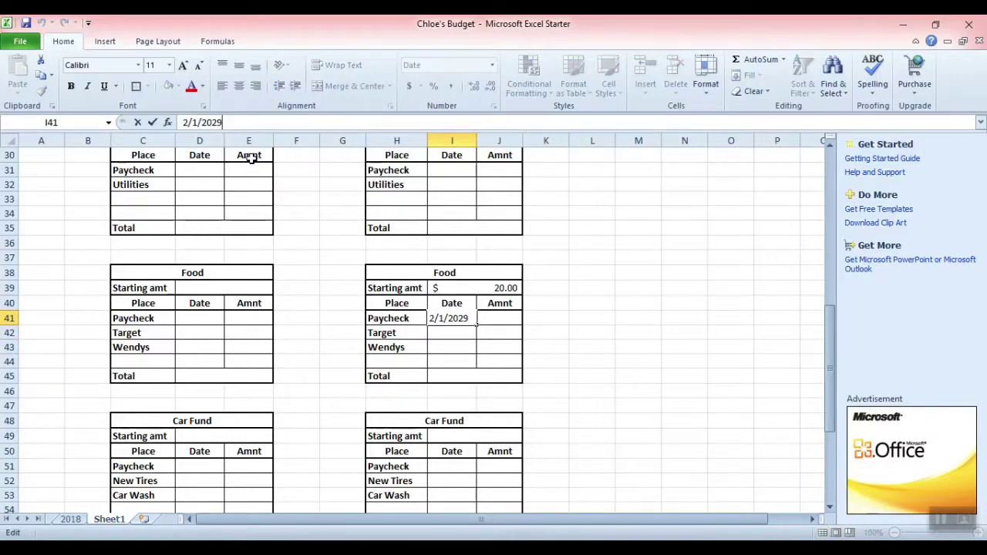
text(\)
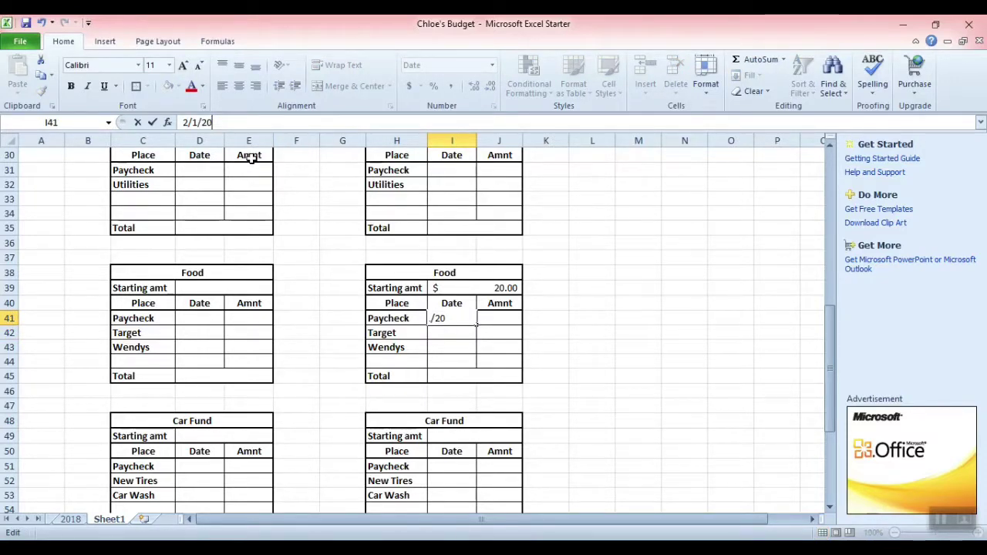
key(Return)
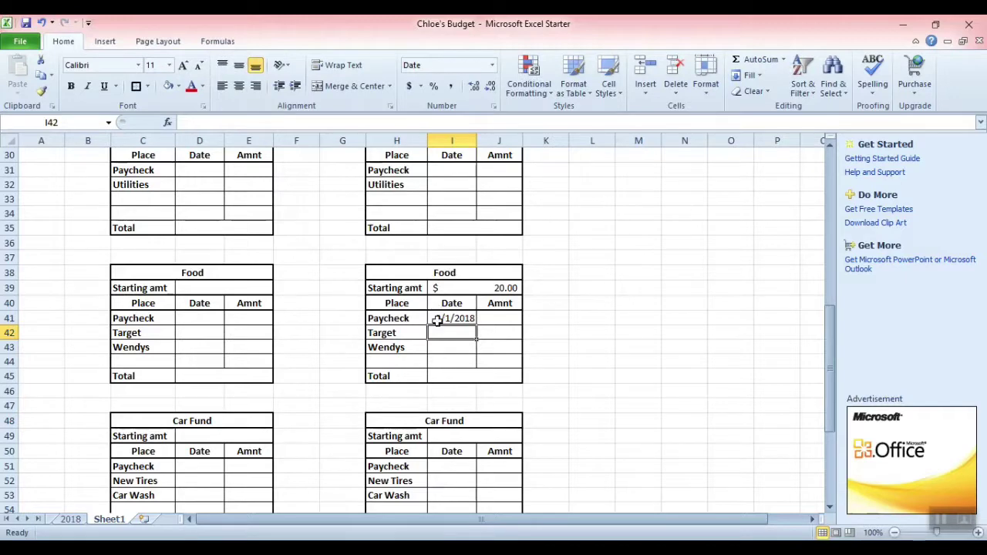
click(453, 319)
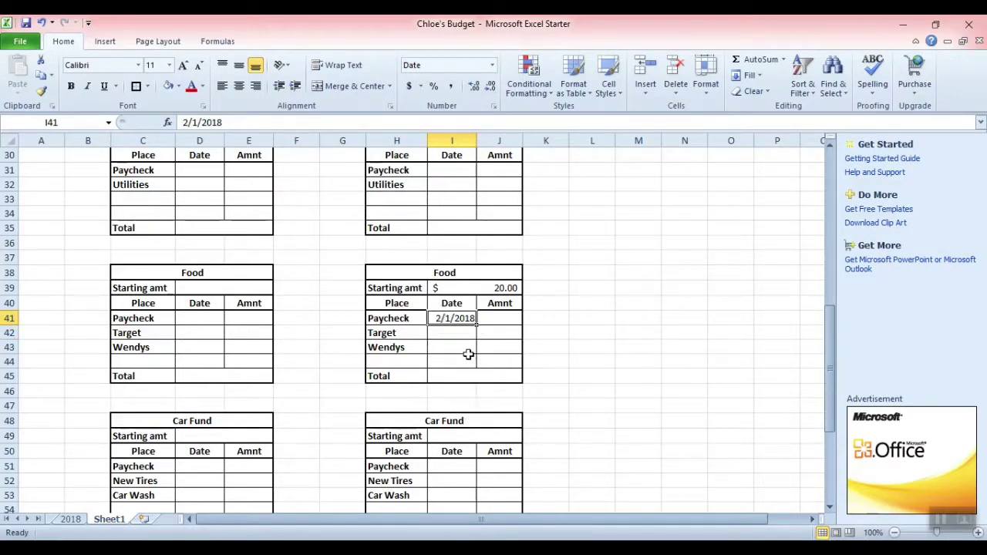
Step: Enter 50 as the Paycheck amount in the copied Food table
click(510, 328)
click(505, 317)
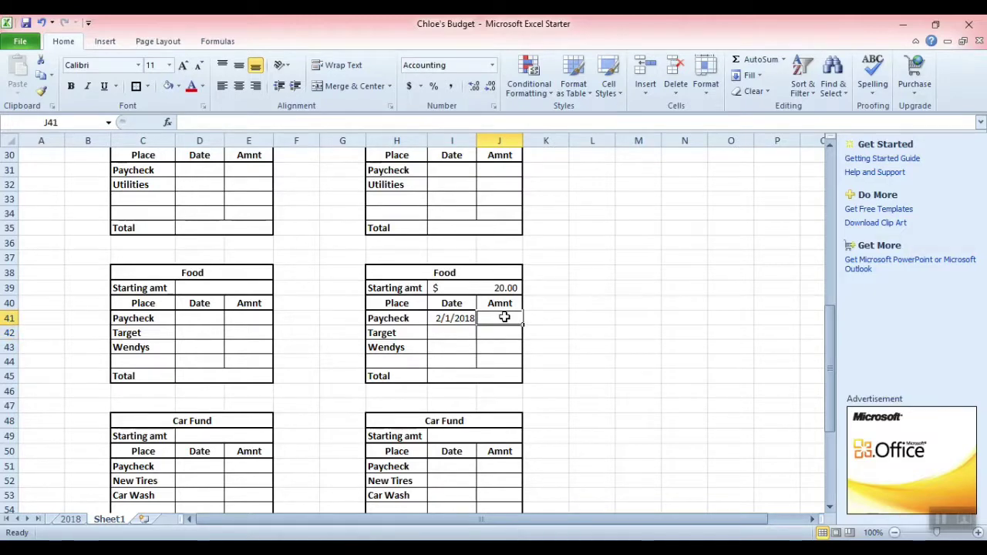
text(50)
key(Return)
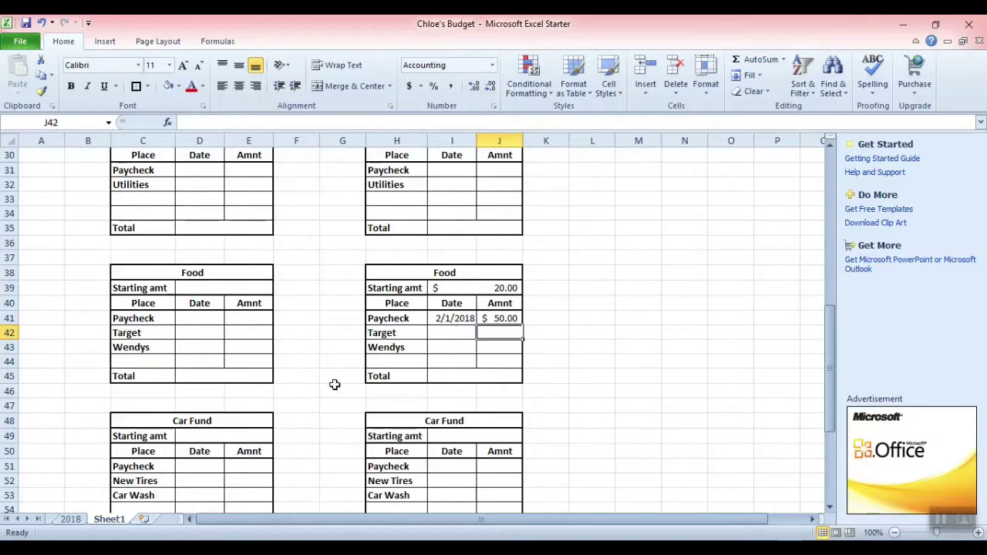
Step: Fill in the Target row of the copied Food table with the date 2/1/2018 and the amount -30
click(446, 335)
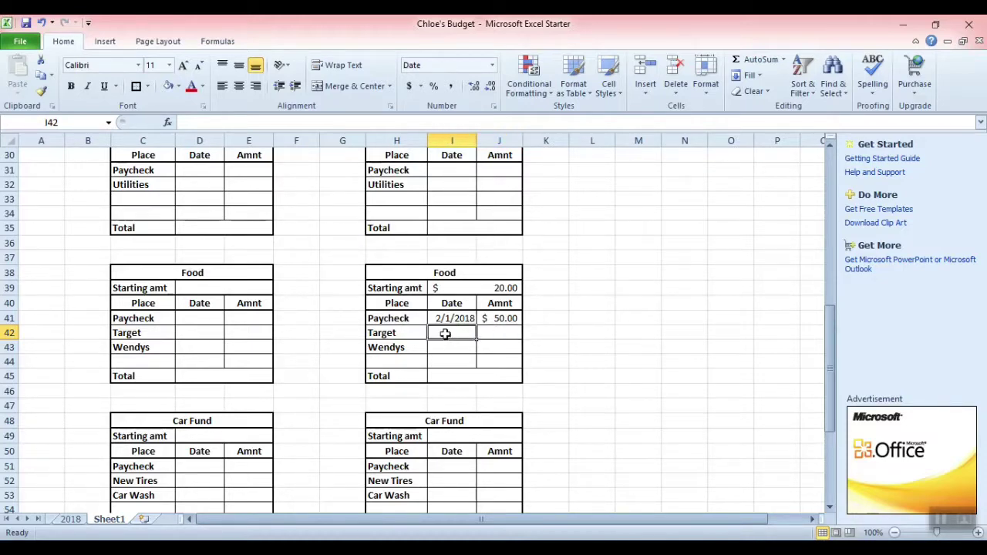
text(2/1/2)
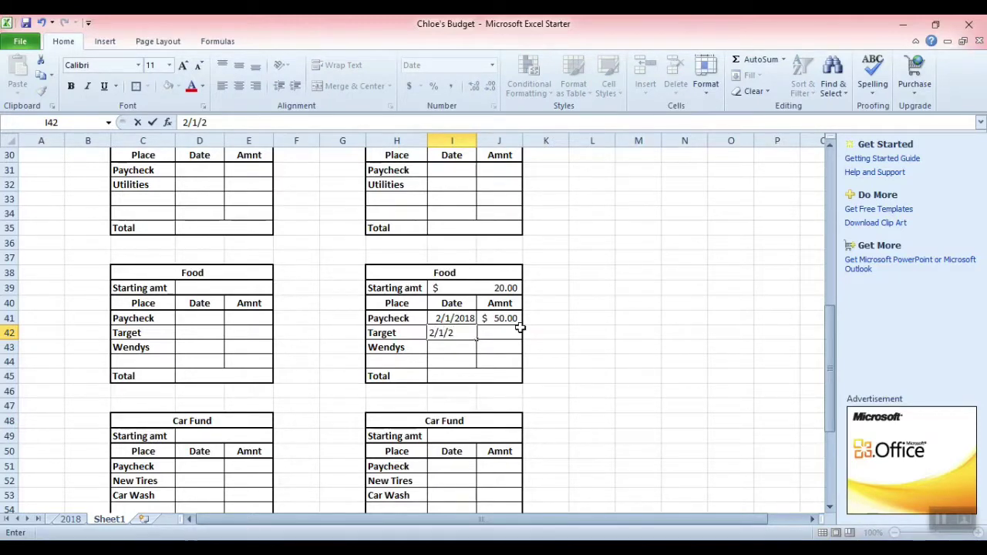
text(018)
key(Return)
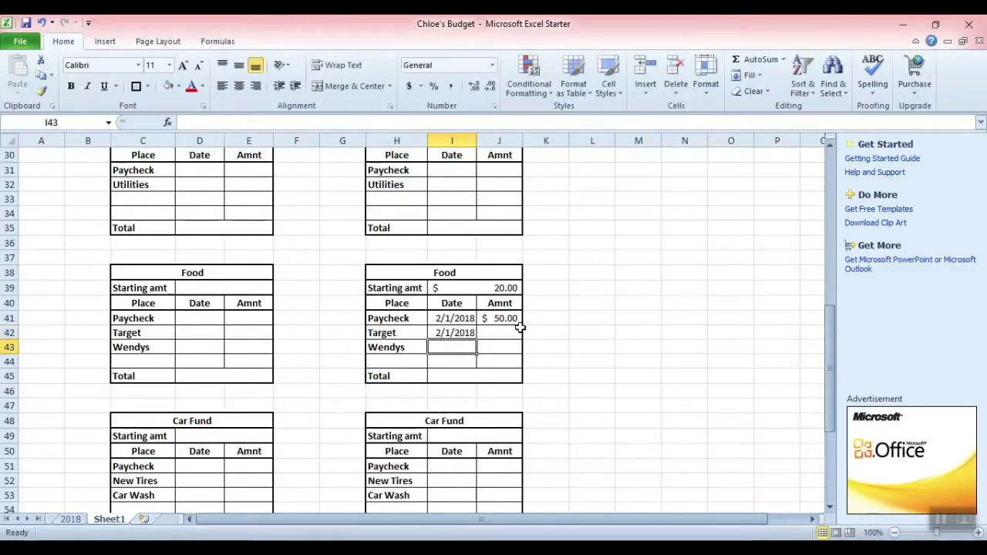
click(507, 334)
text(-)
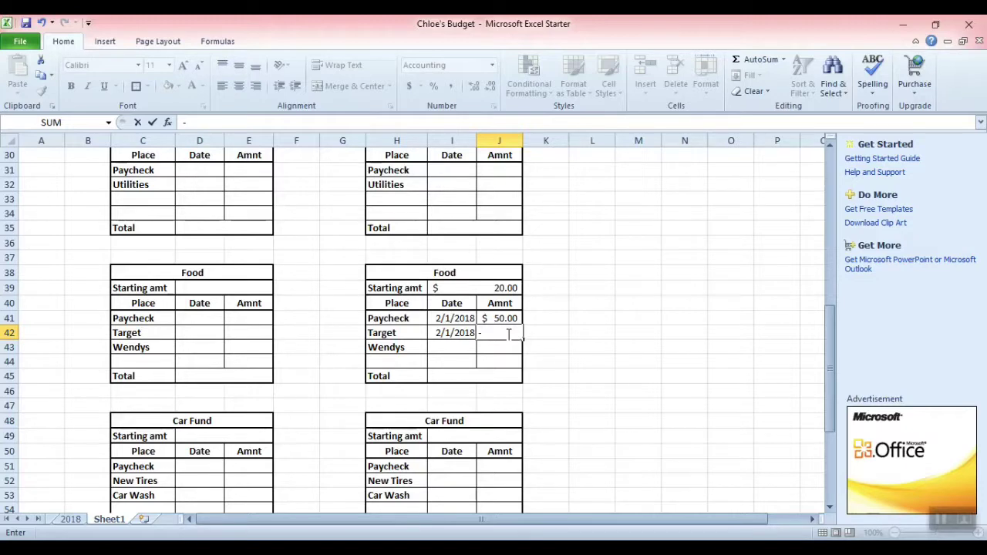
text(30.00))
key(Return)
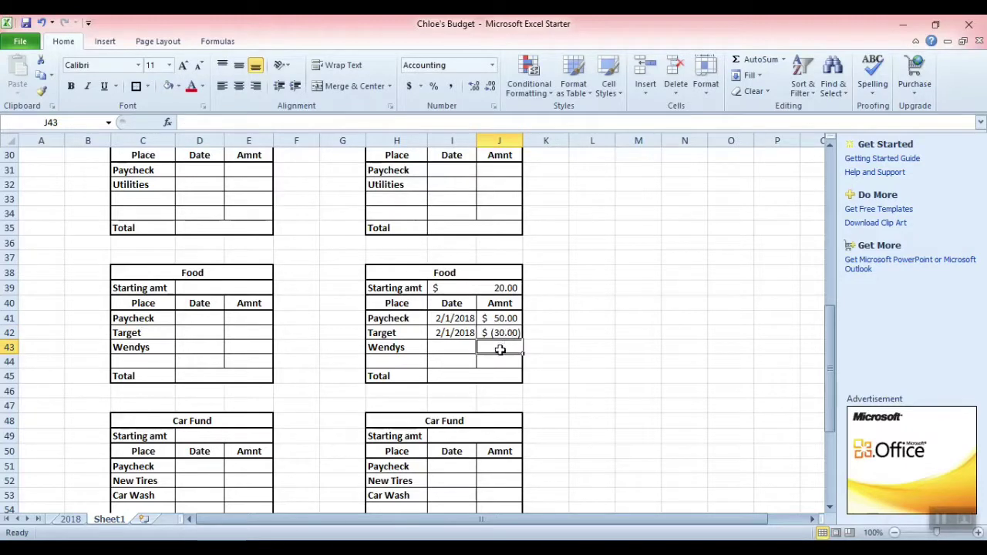
Step: Fill in the Wendys row of the copied Food table with the date 2/2/2018 and the amount -5.50
click(435, 348)
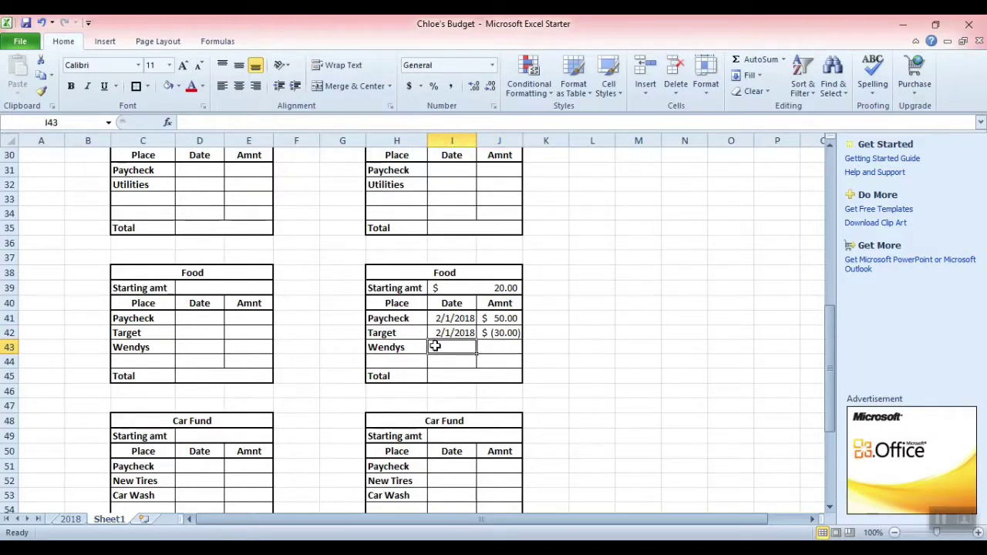
text(2/2/)
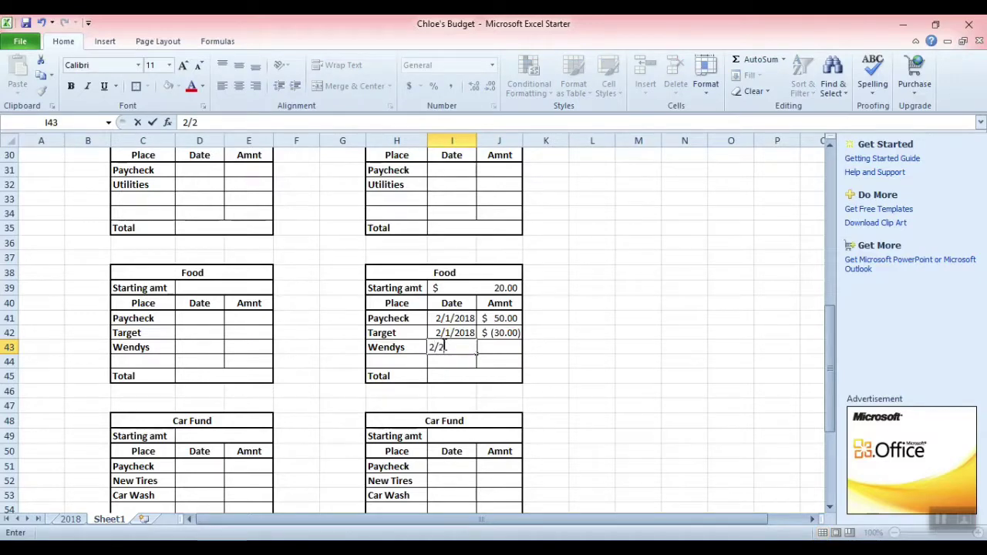
text(2)
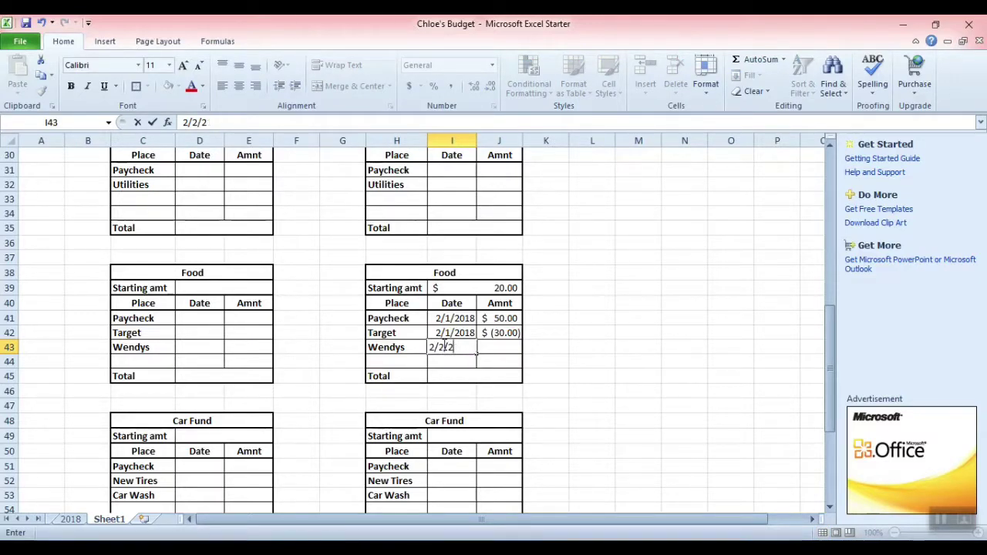
text(018)
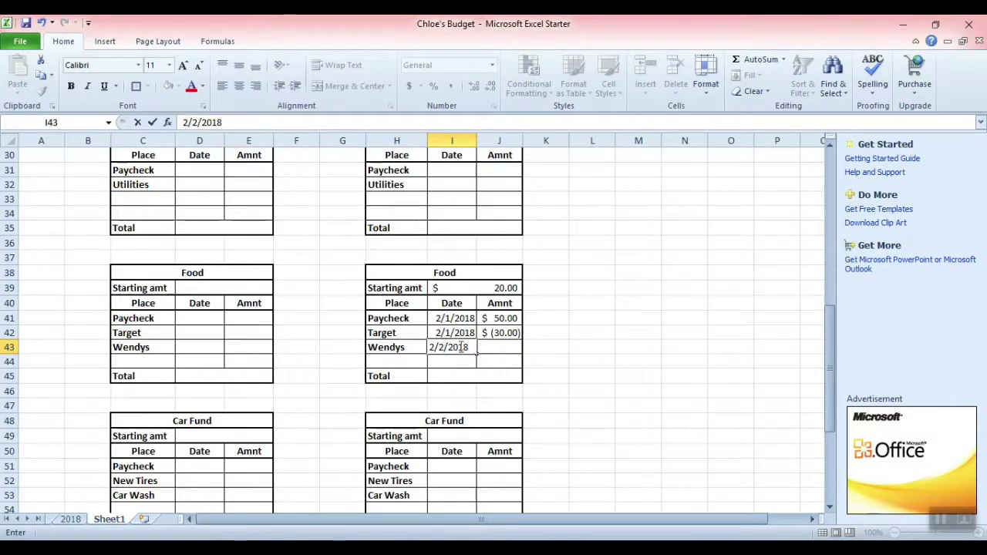
click(501, 349)
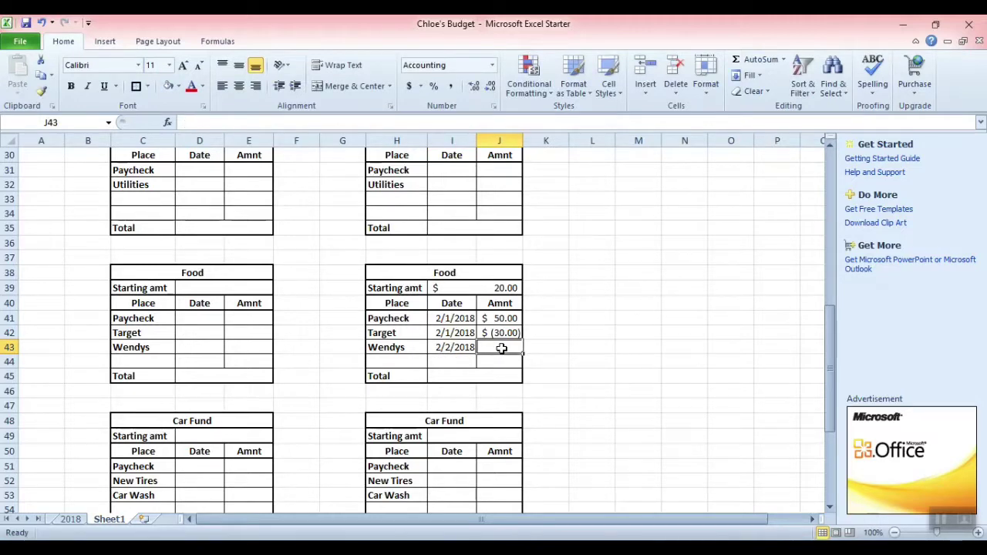
text(-5)
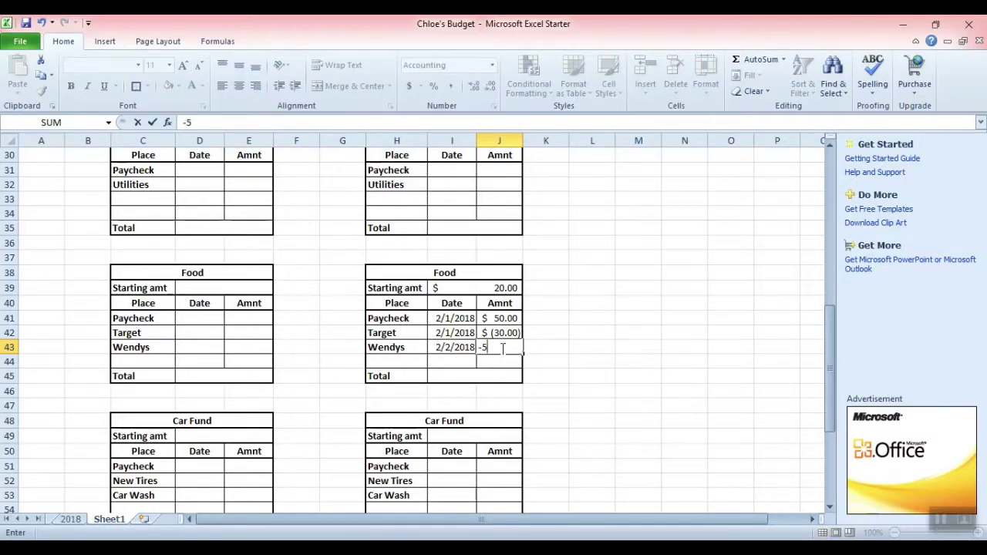
text(.50)
key(Return)
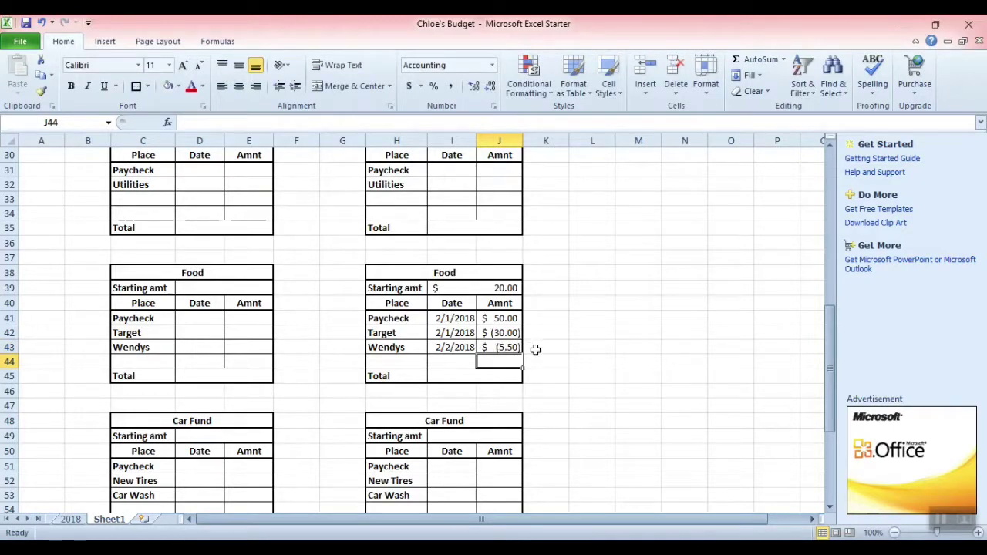
click(535, 347)
Step: Enter the formula =I39+J41+J42+J43 in the copied Food table's Total cell, I45, adding the starting amount and all entries
click(466, 377)
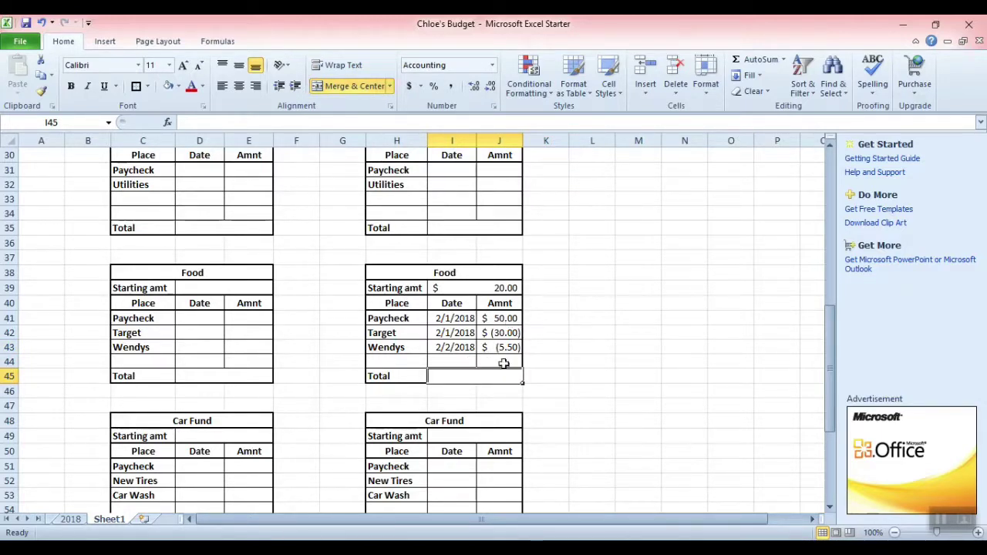
click(506, 317)
click(505, 333)
click(502, 348)
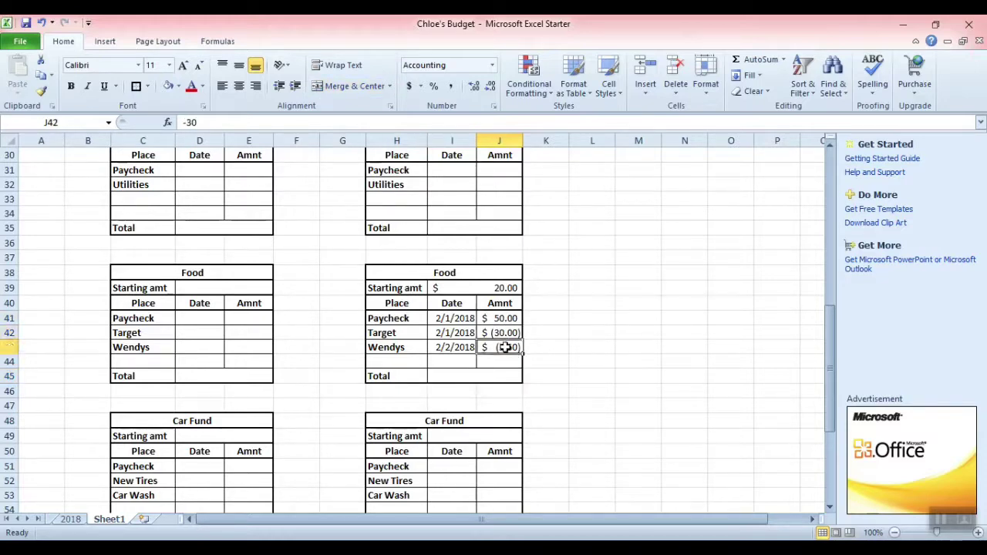
click(500, 375)
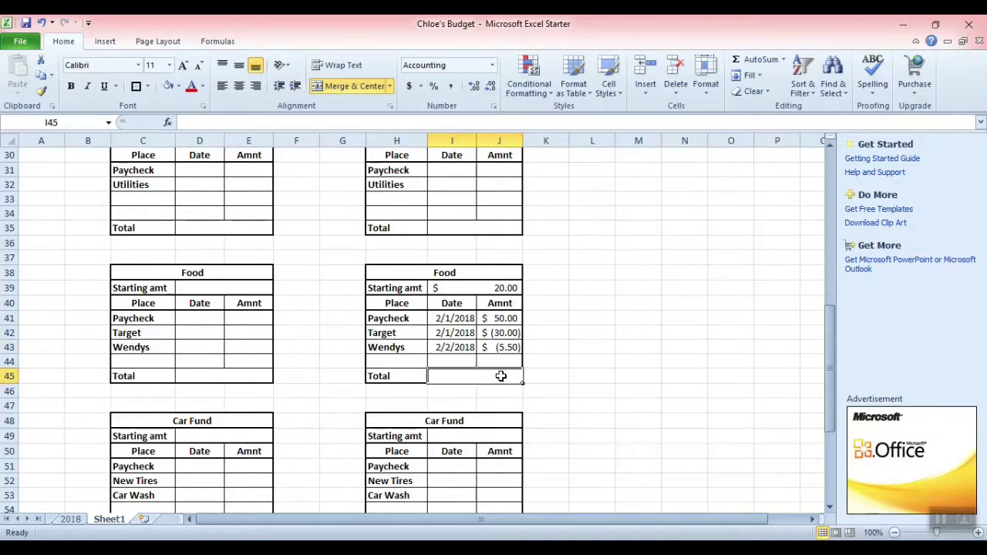
text(=)
click(504, 287)
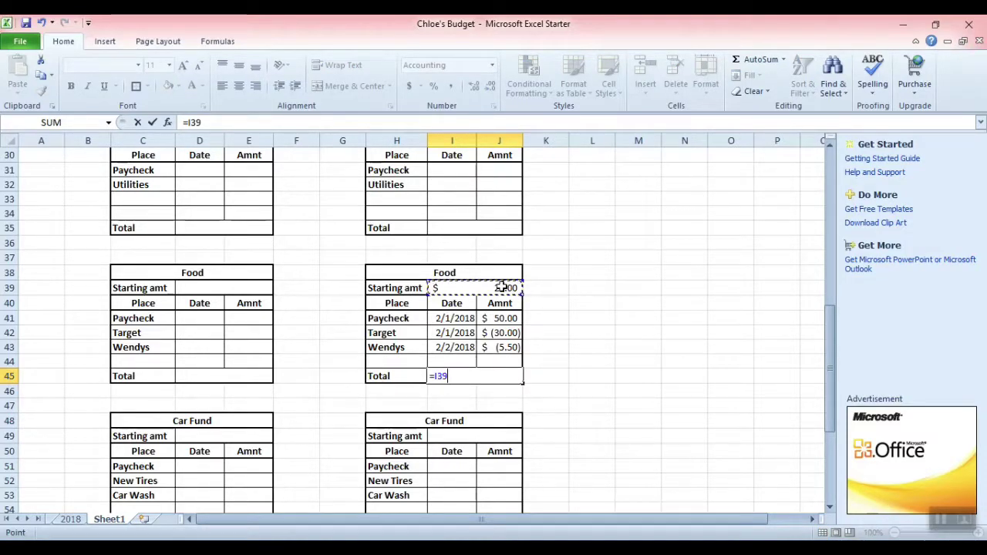
text(+)
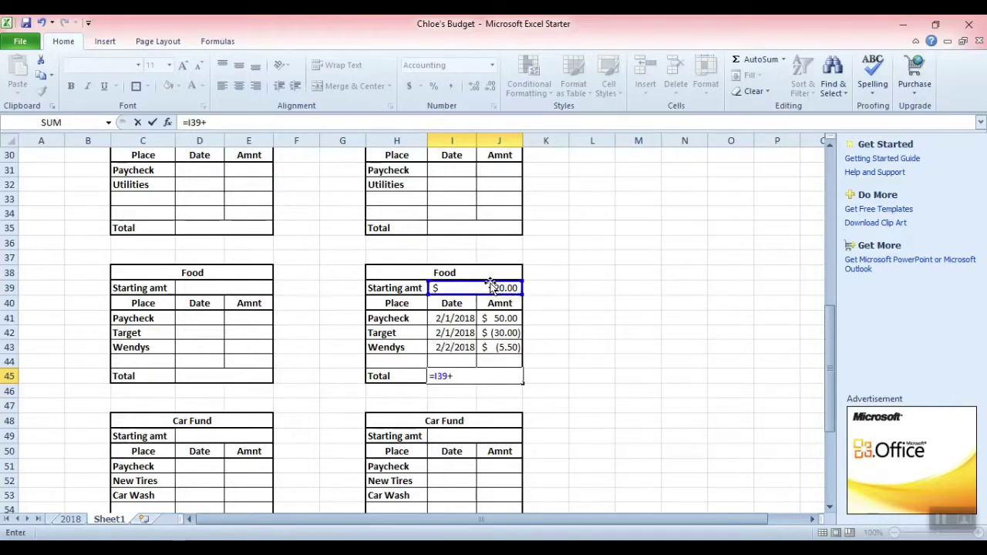
click(506, 320)
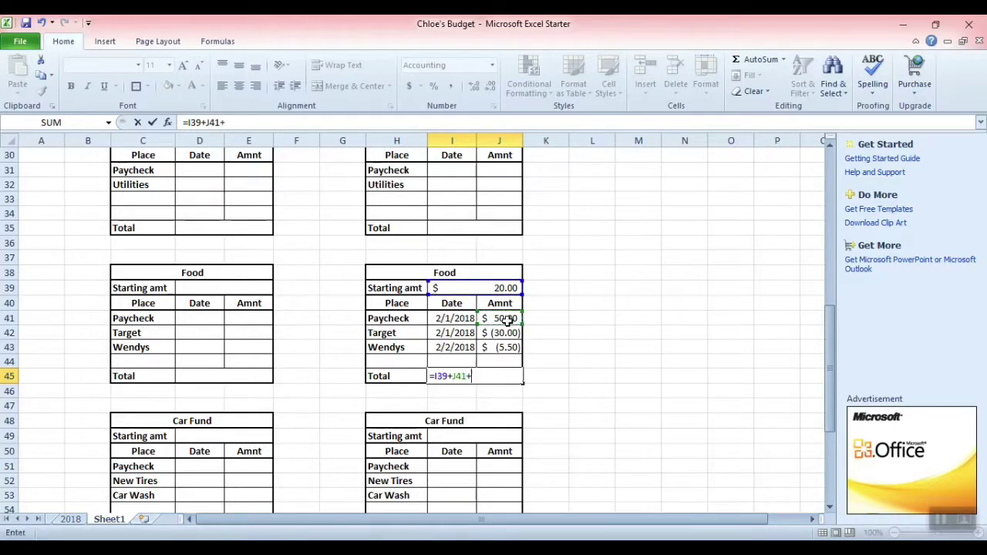
click(505, 335)
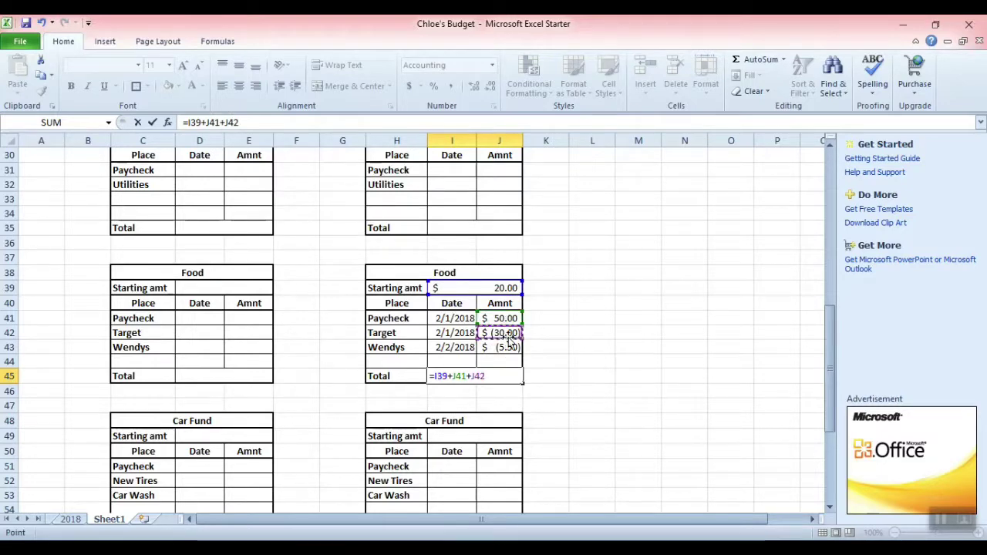
text(+)
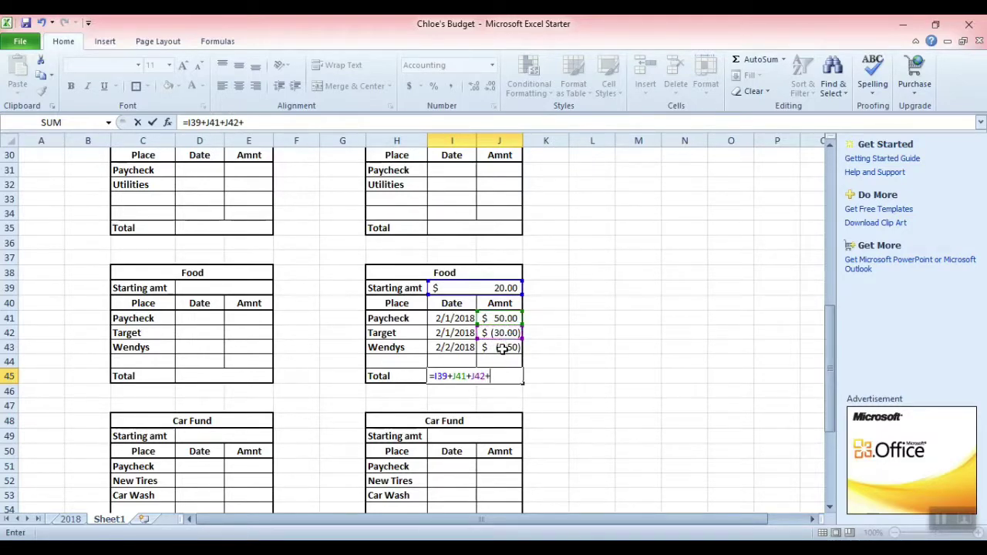
click(503, 349)
key(Return)
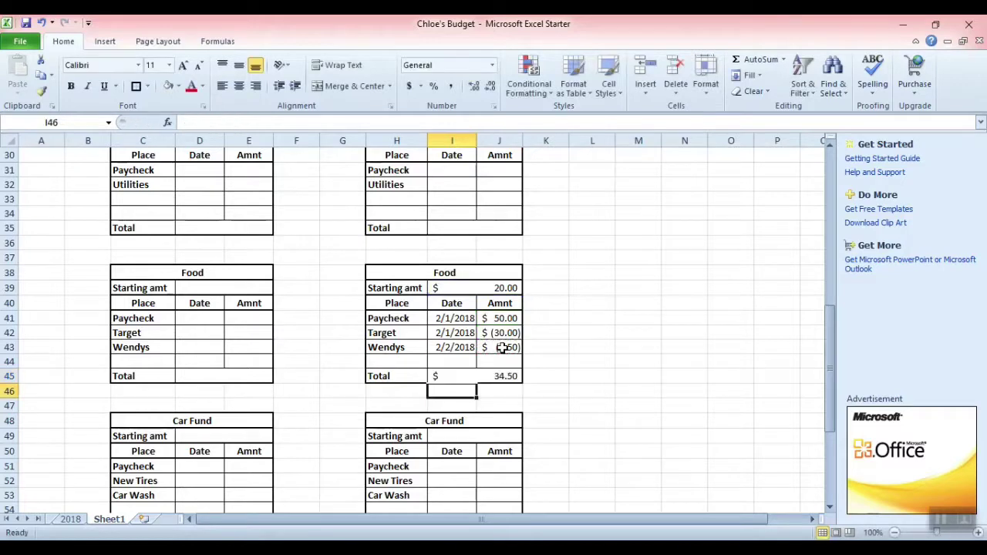
Step: Review the copied Food table's Total formula and entries alongside the copied paycheck budget above it
click(549, 390)
click(506, 375)
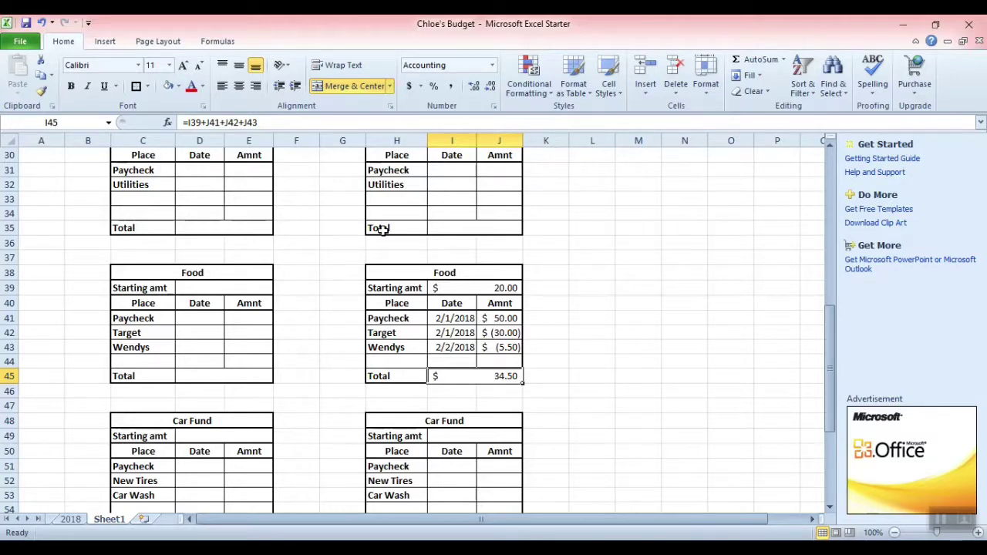
drag(377, 266, 590, 379)
click(590, 379)
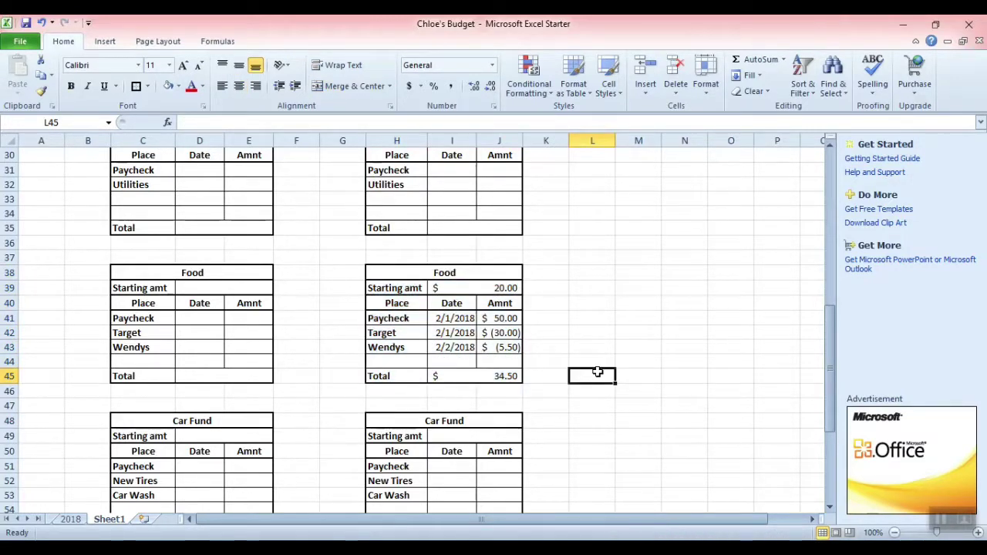
click(555, 317)
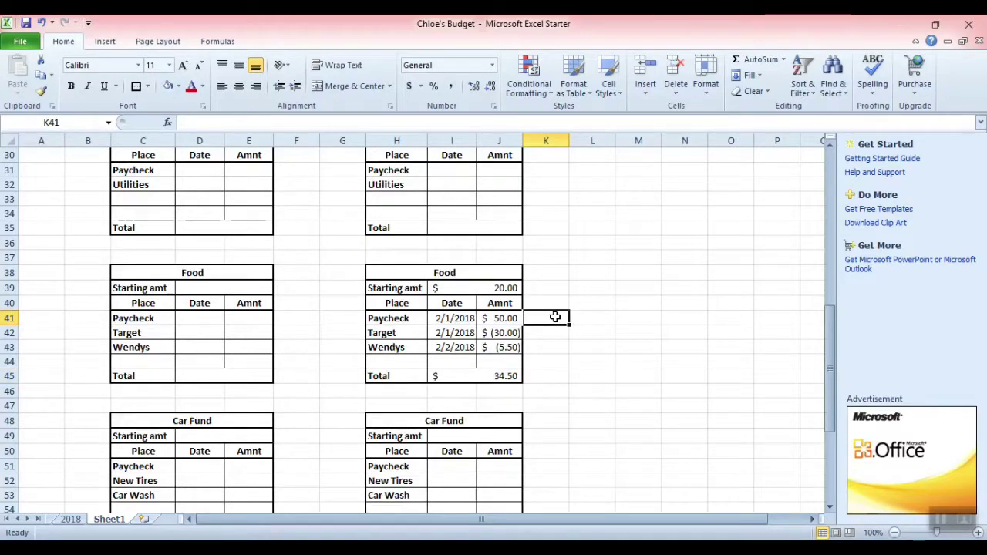
click(447, 337)
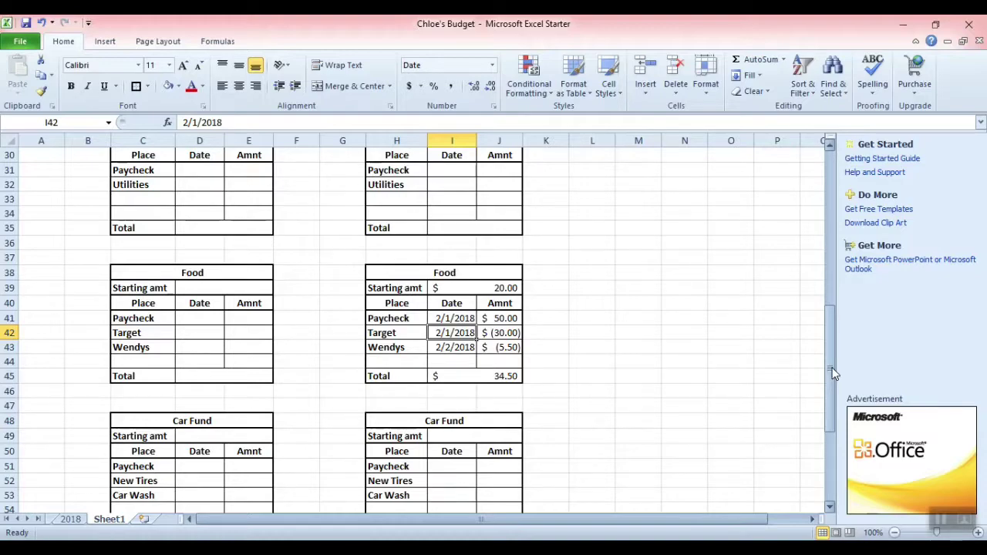
drag(833, 373, 813, 230)
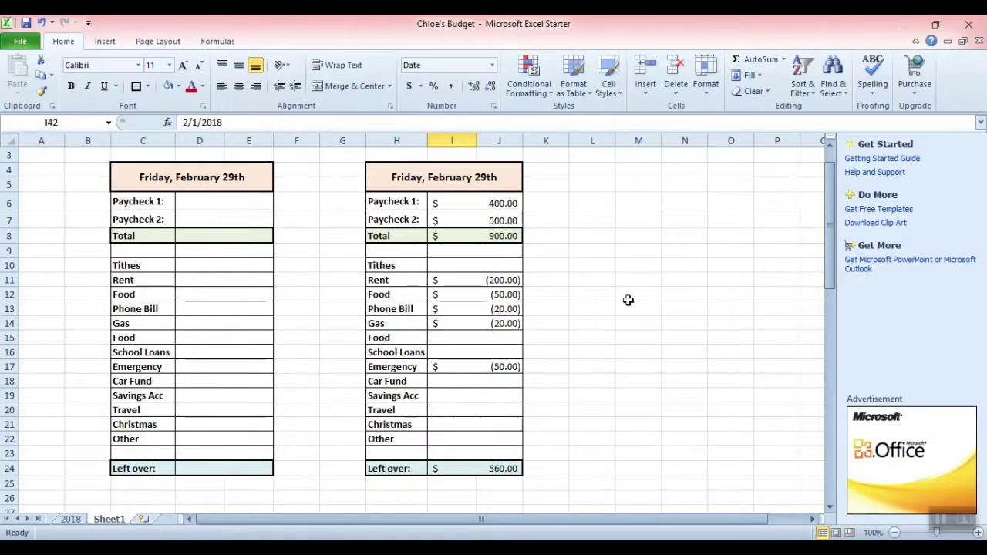
drag(830, 244, 825, 384)
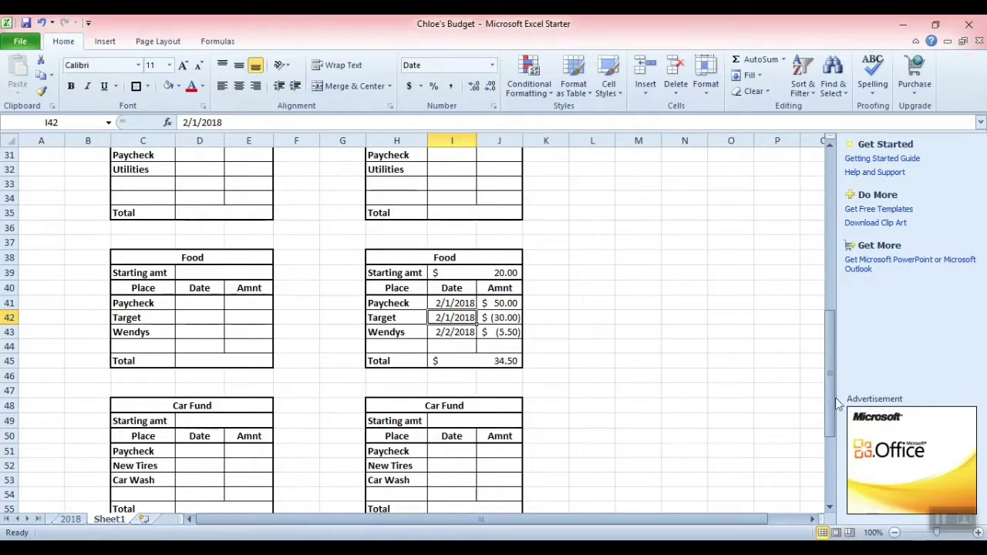
Step: Examine the Car Fund and Emergency tables below the Food table, focusing on the copied Emergency table
drag(833, 399, 832, 420)
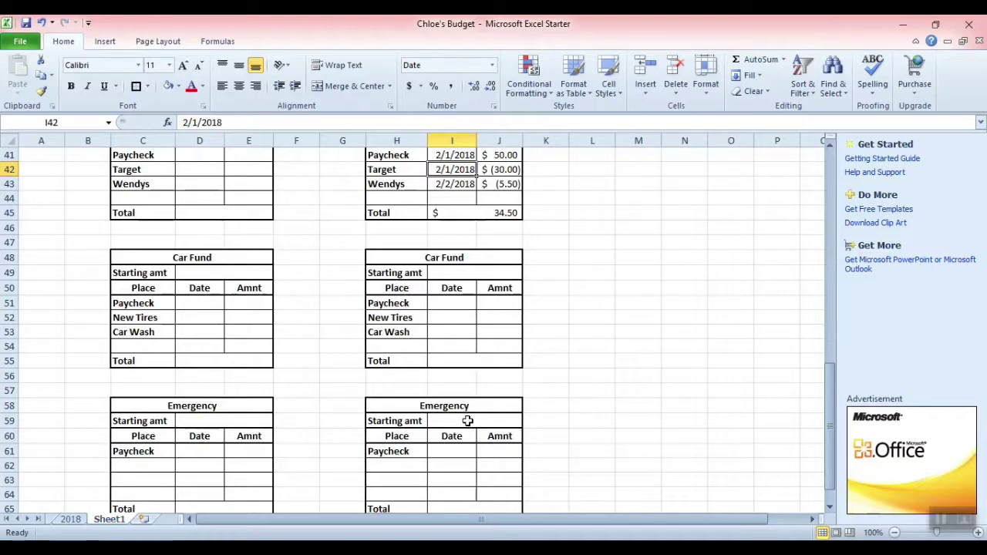
scroll(467, 420, up, 1)
scroll(473, 419, down, 2)
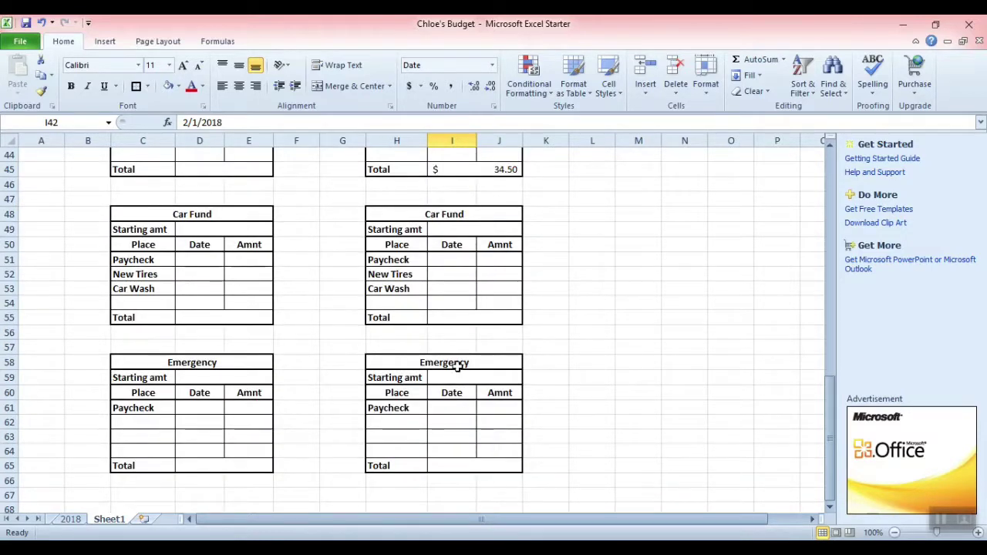
click(458, 368)
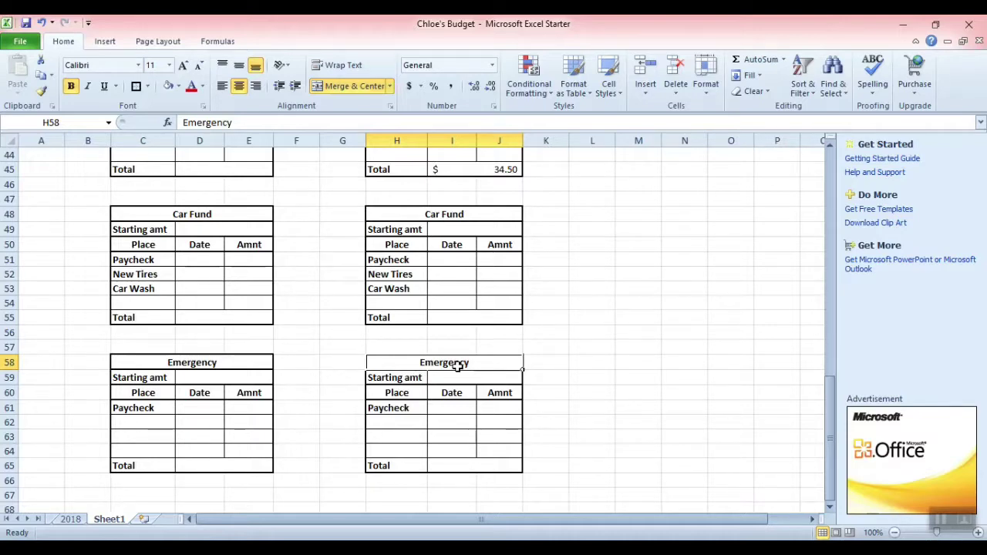
drag(553, 384, 438, 361)
click(441, 366)
scroll(478, 354, down, 1)
scroll(567, 362, up, 1)
click(461, 362)
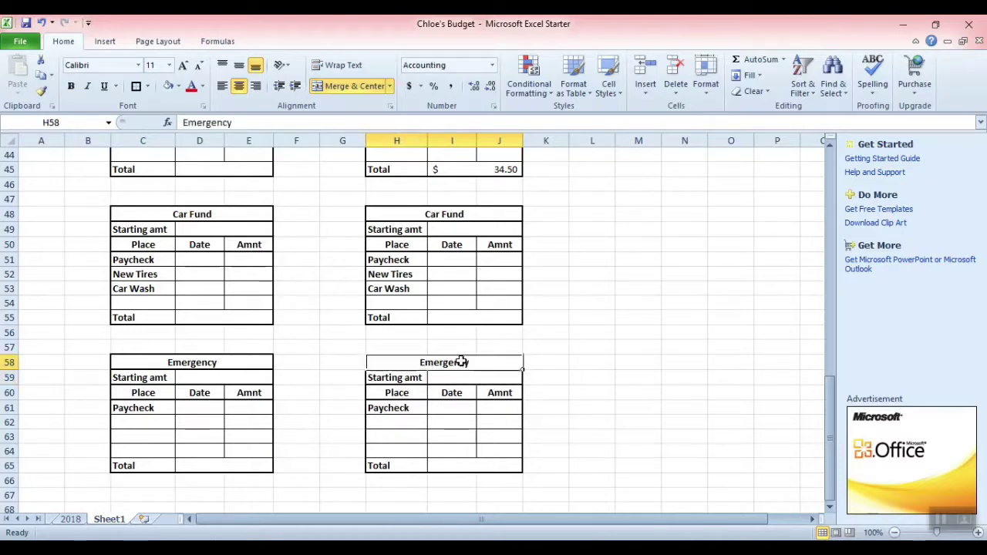
click(543, 393)
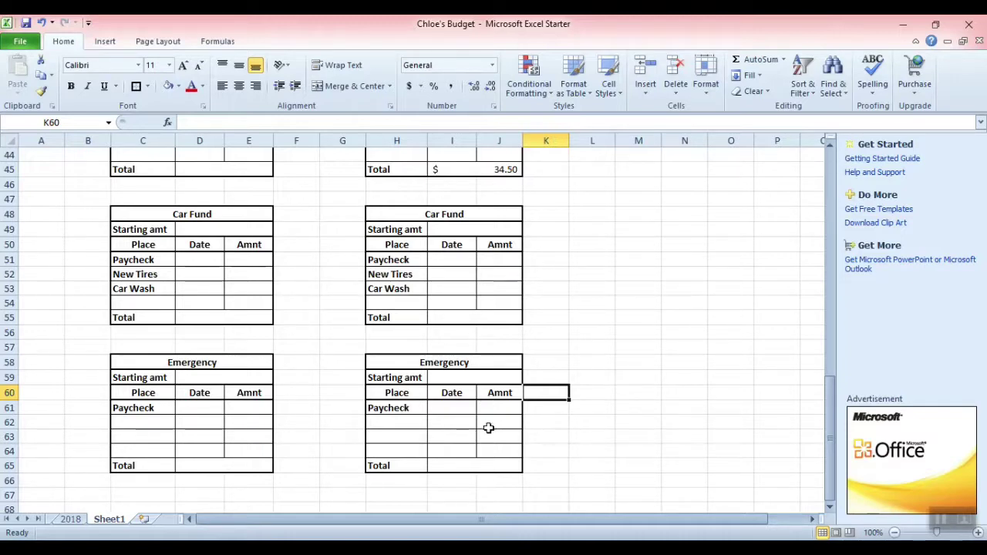
Step: Set the starting amount of the copied Emergency table, cell I59, to 100
click(484, 377)
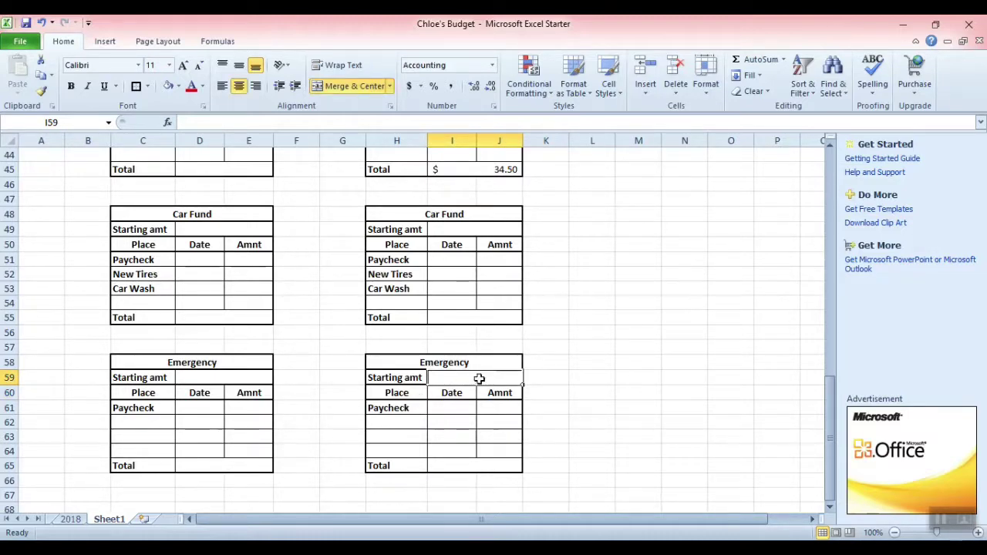
text(1)
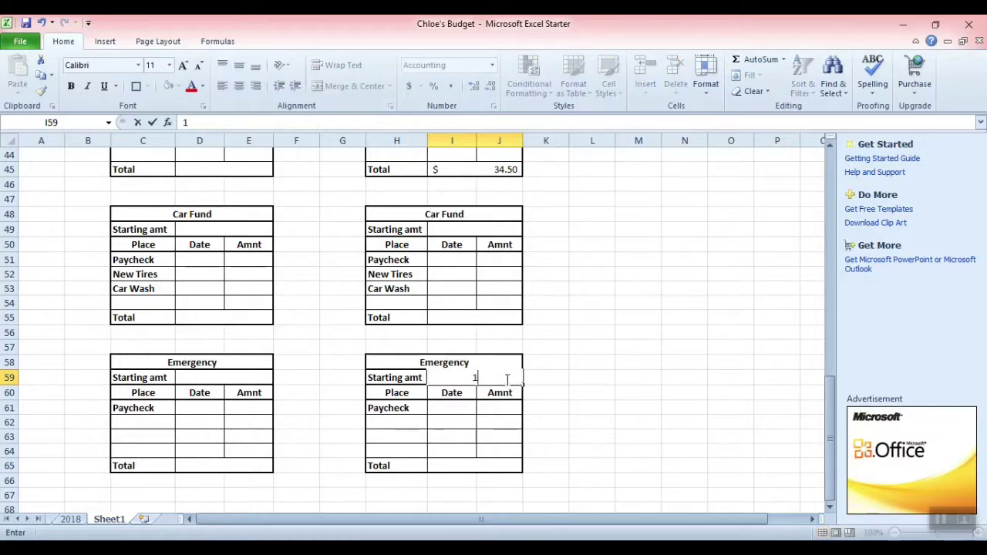
text(00)
click(546, 380)
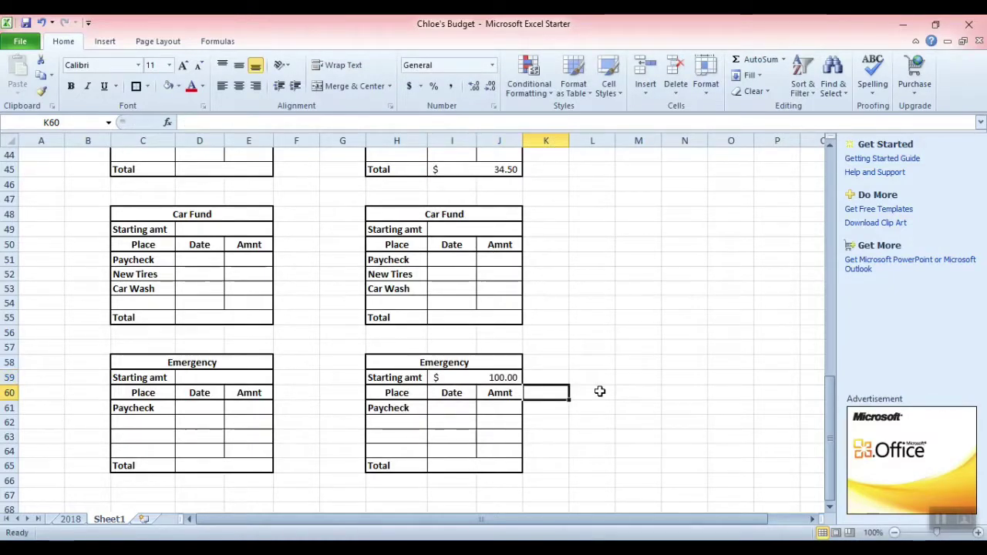
click(456, 413)
text(5)
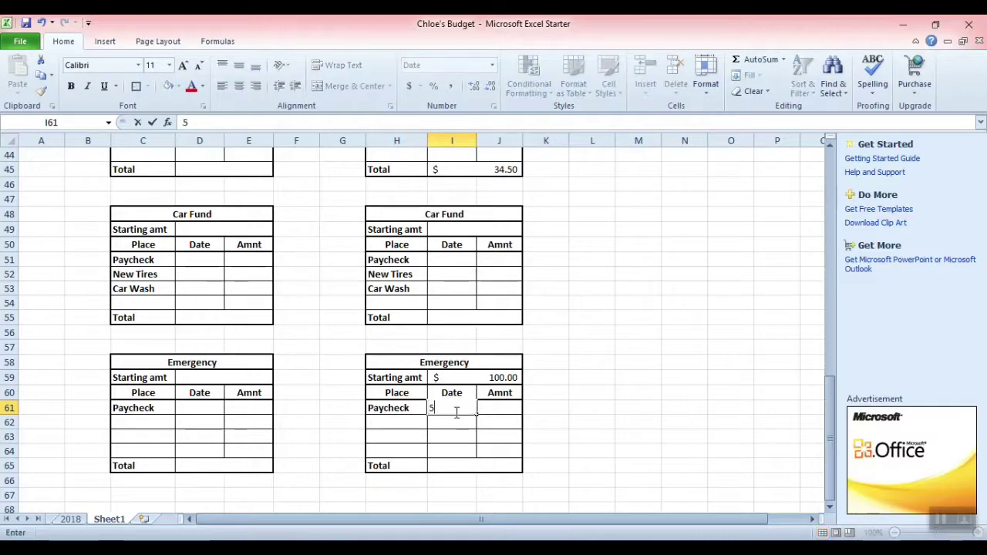
text(00)
key(BackSpace)
key(BackSpace)
key(BackSpace)
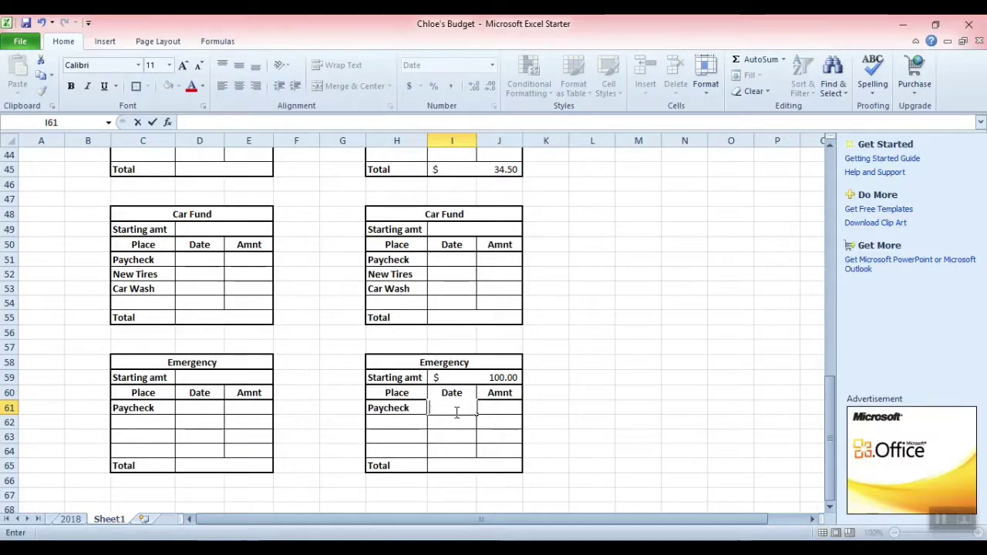
Step: Enter 500 as the Paycheck amount in the copied Emergency table, cell J61
click(495, 408)
text(5)
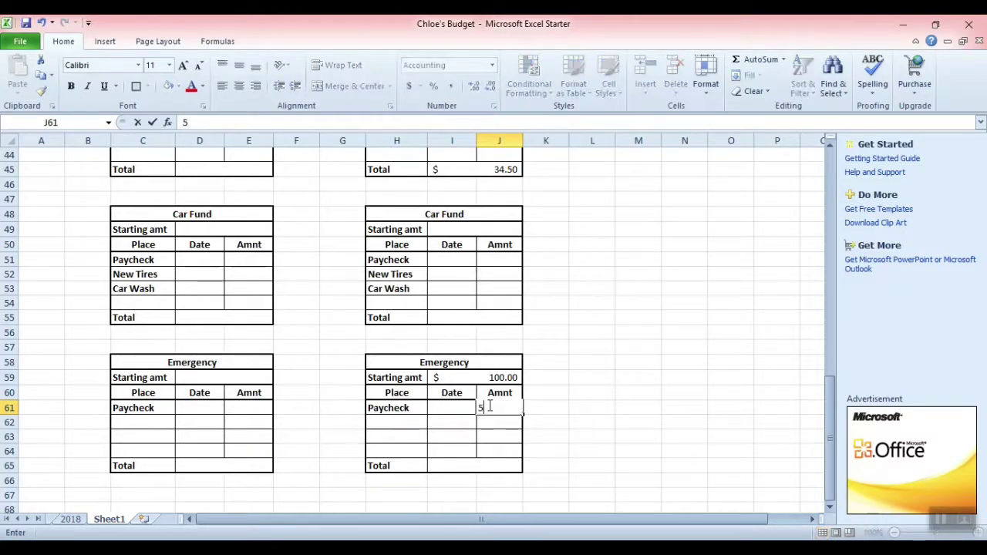
text(00)
key(Return)
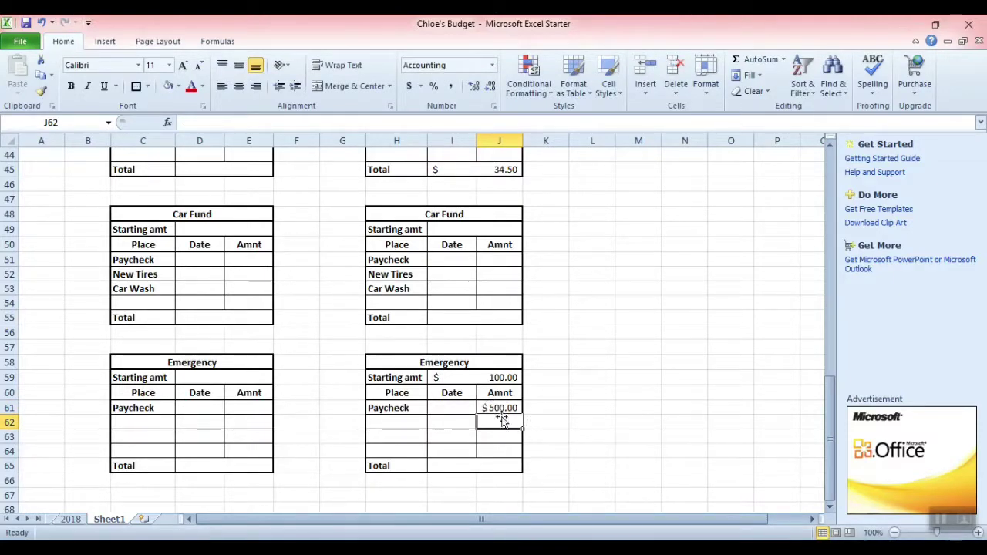
click(500, 469)
click(503, 378)
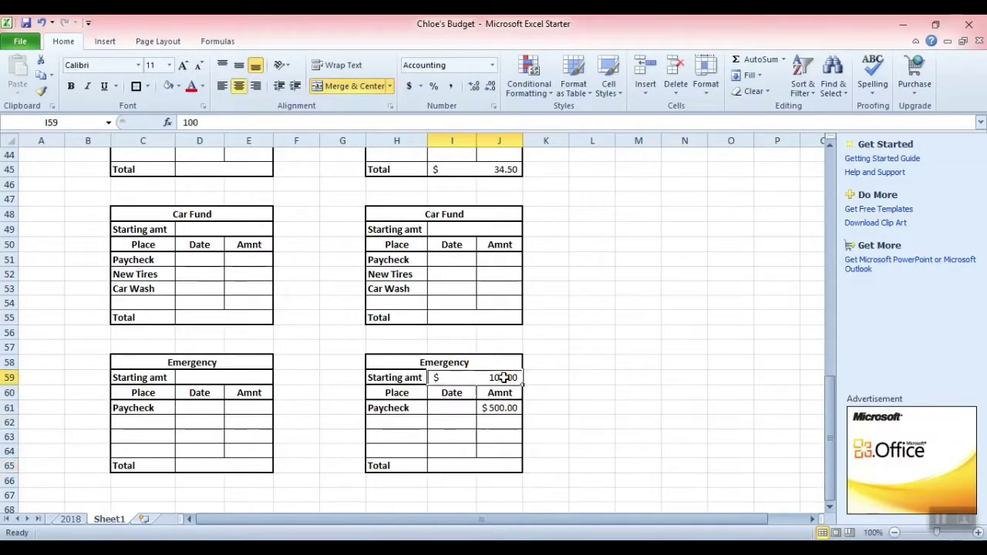
Step: Total the copied Emergency table in cell I65 with the formula =I59+J61, then select the result to check it
click(497, 462)
text(+)
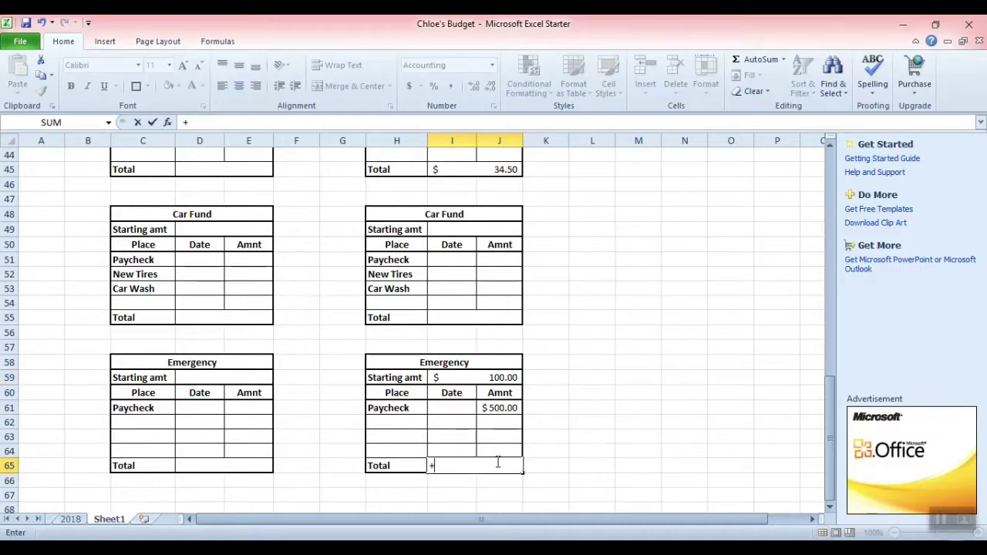
key(BackSpace)
text(=)
click(507, 378)
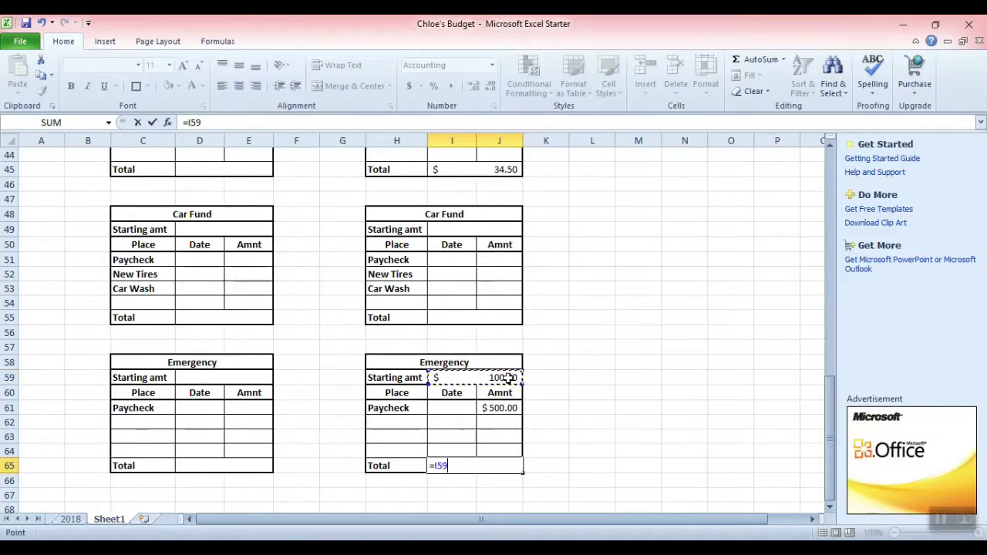
text(+)
click(502, 408)
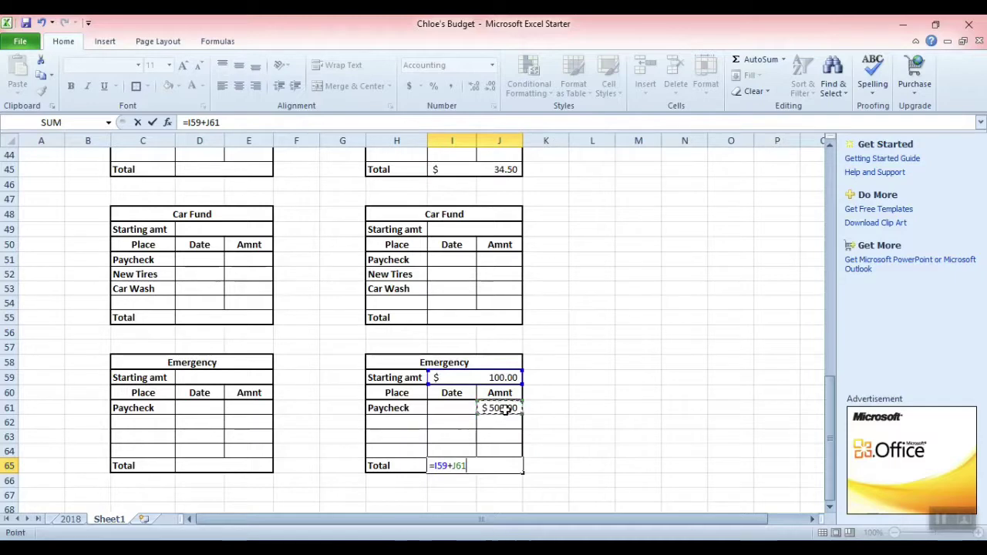
key(Return)
click(598, 465)
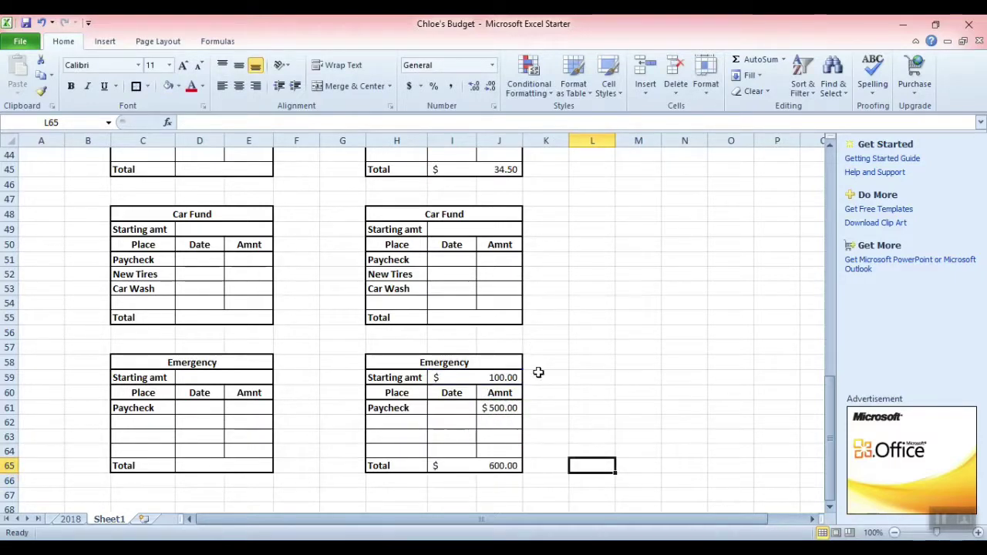
click(474, 465)
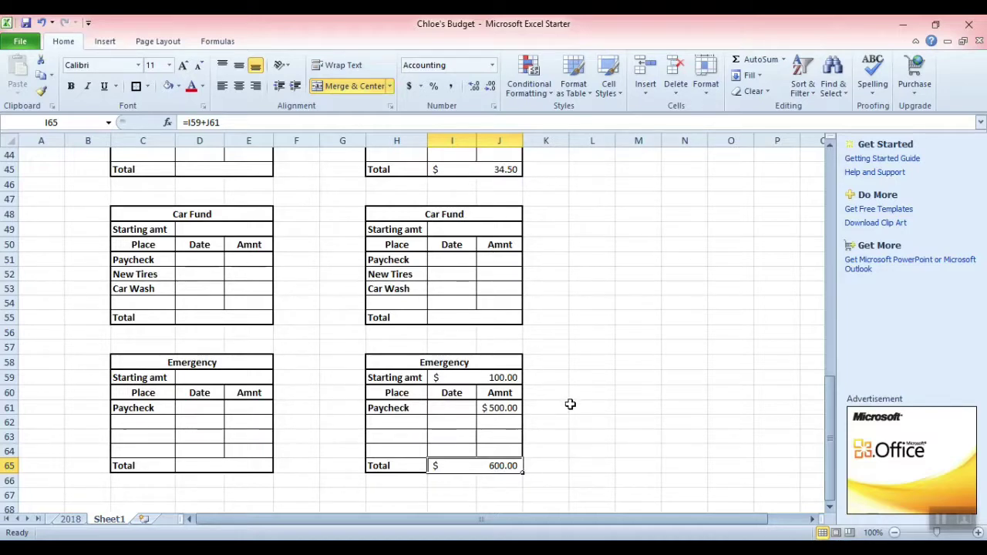
click(551, 468)
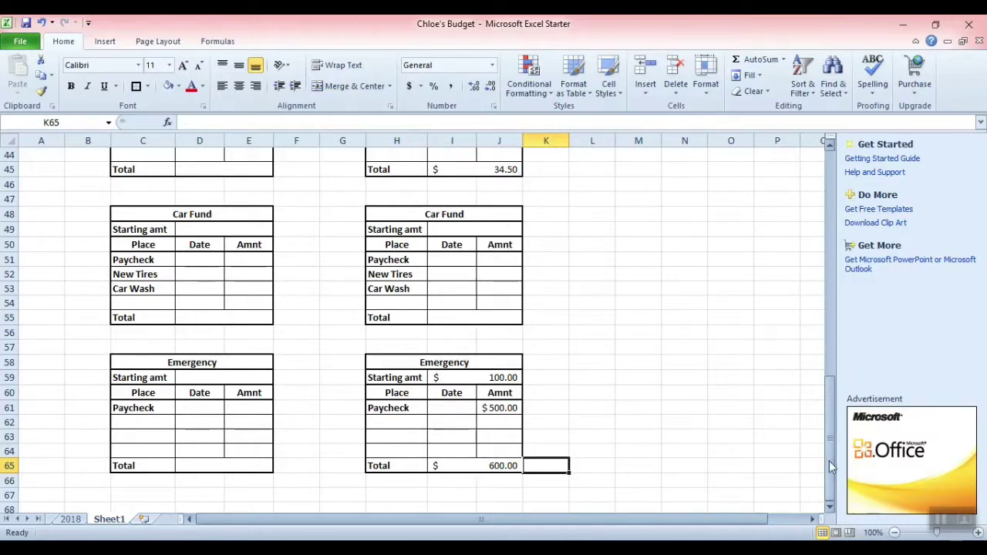
Step: Review the paycheck amounts and the negative Rent and Gas expenses in the copied paycheck budget
drag(832, 466, 807, 257)
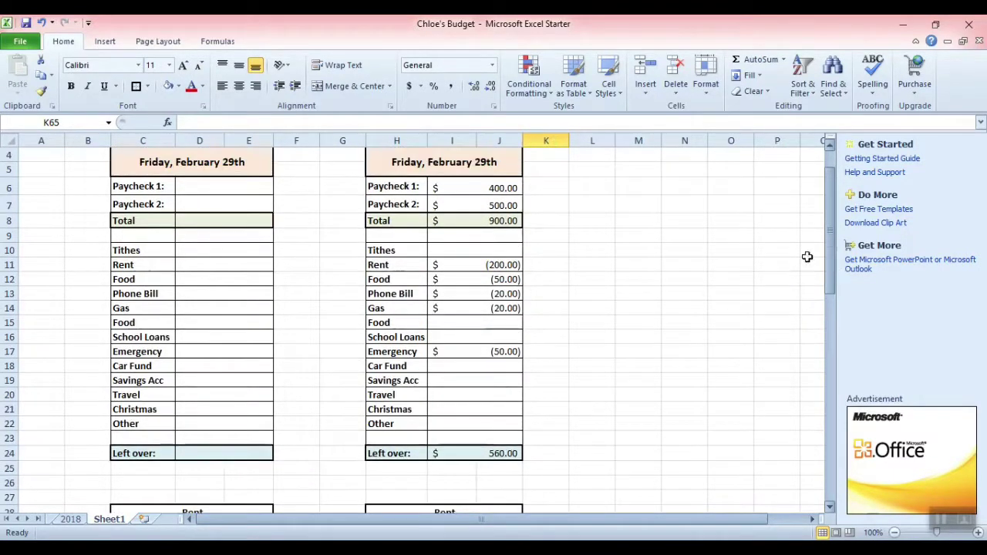
click(500, 188)
click(490, 205)
click(487, 265)
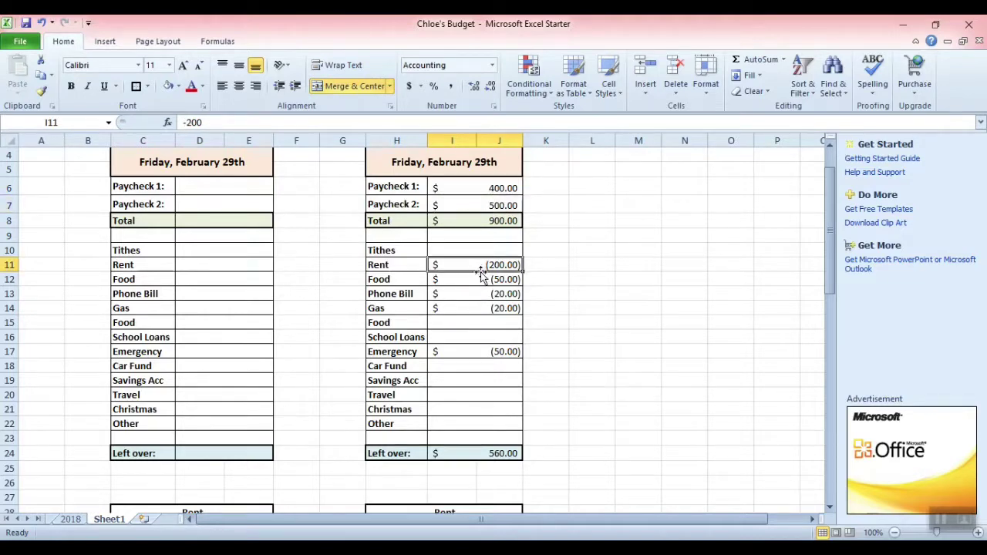
click(484, 308)
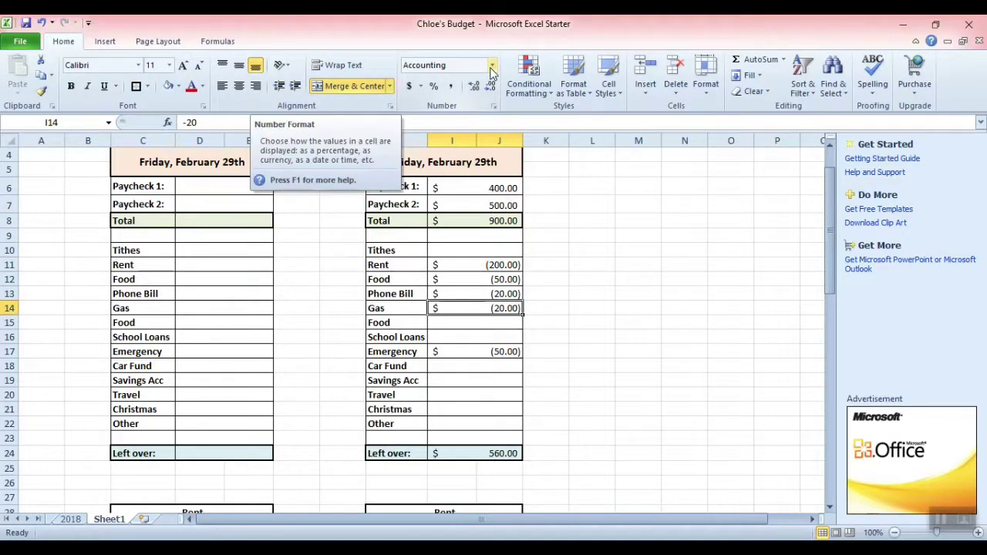
click(465, 366)
click(672, 217)
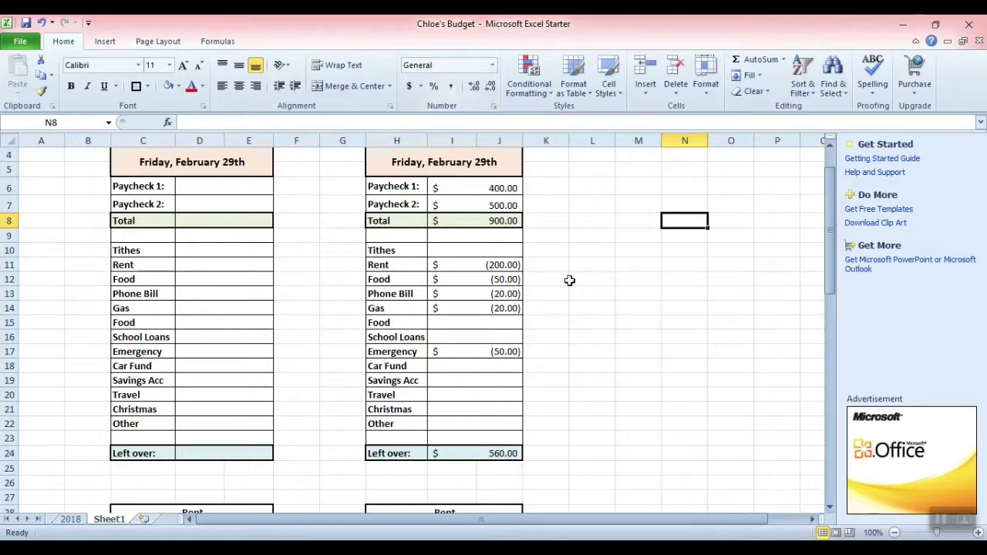
click(483, 188)
click(485, 205)
click(489, 305)
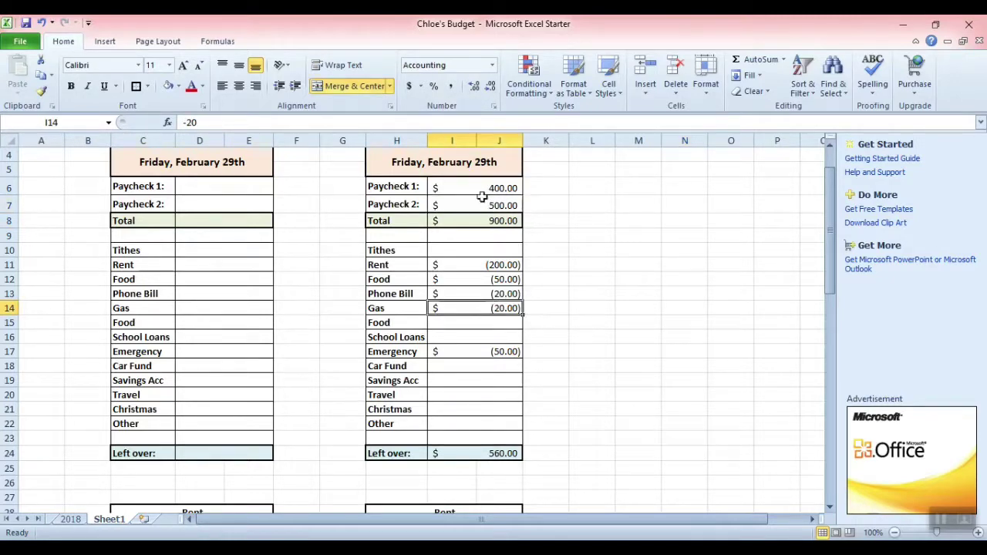
Step: View the number format options, including Currency and Accounting, for the Gas amount in cell I14 of the copied budget
click(492, 67)
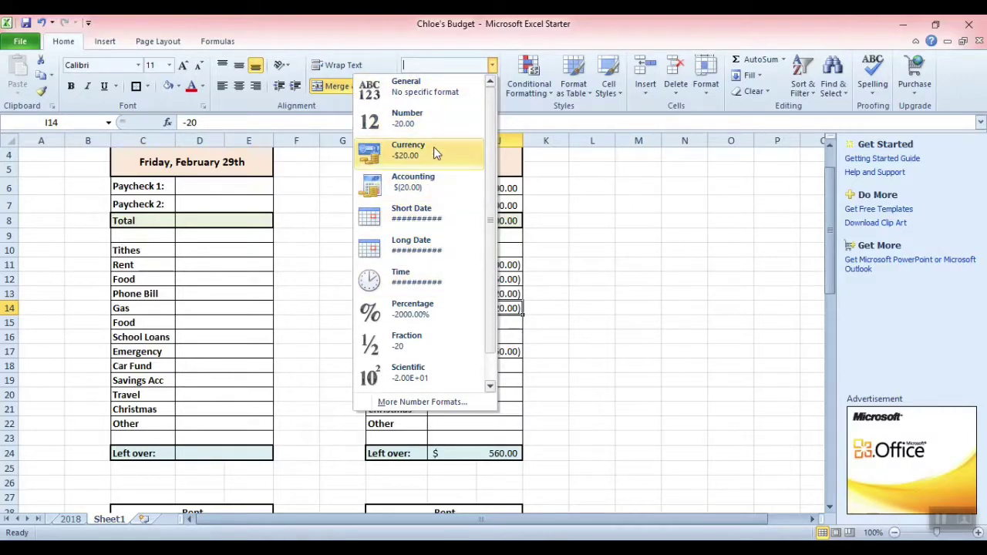
click(432, 182)
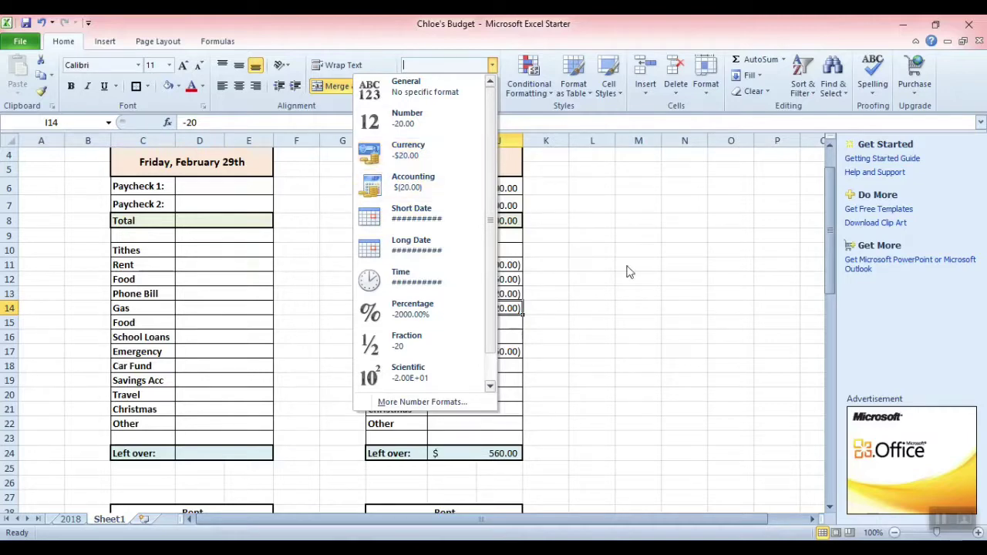
click(498, 191)
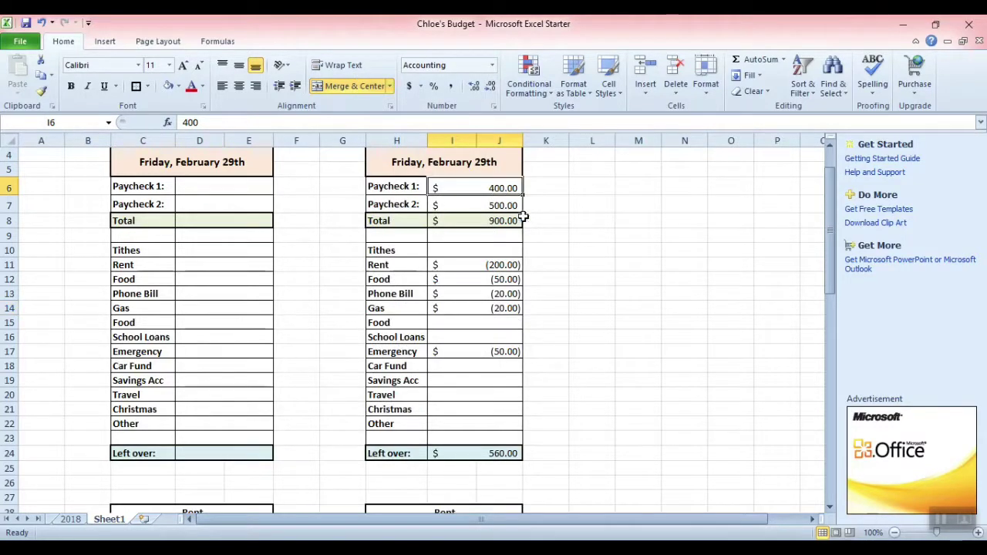
Step: Examine the copied budget's expense cells and look through the Rent, Food, Car Fund and Emergency tables below
click(507, 278)
click(504, 318)
key(Up)
key(Up)
scroll(595, 303, down, 4)
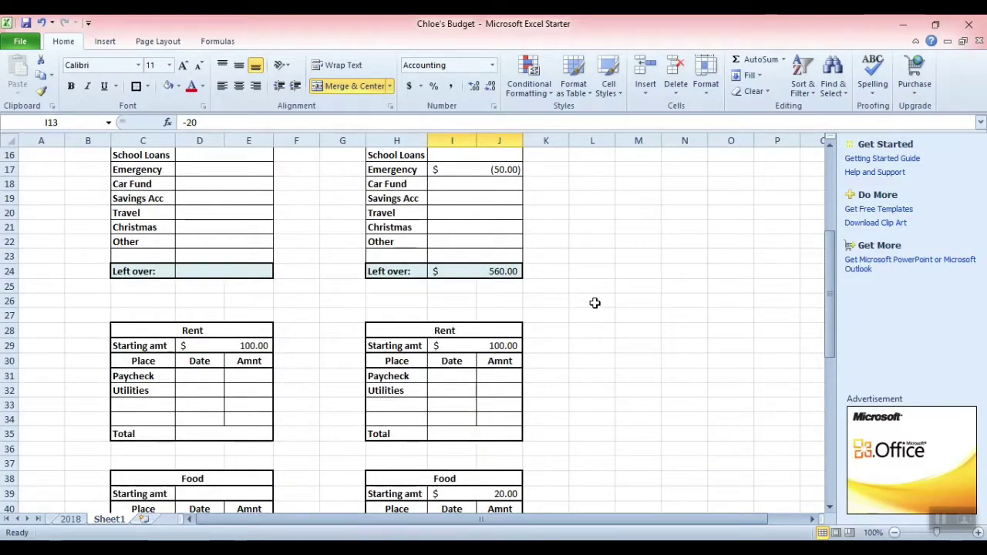
scroll(571, 361, down, 7)
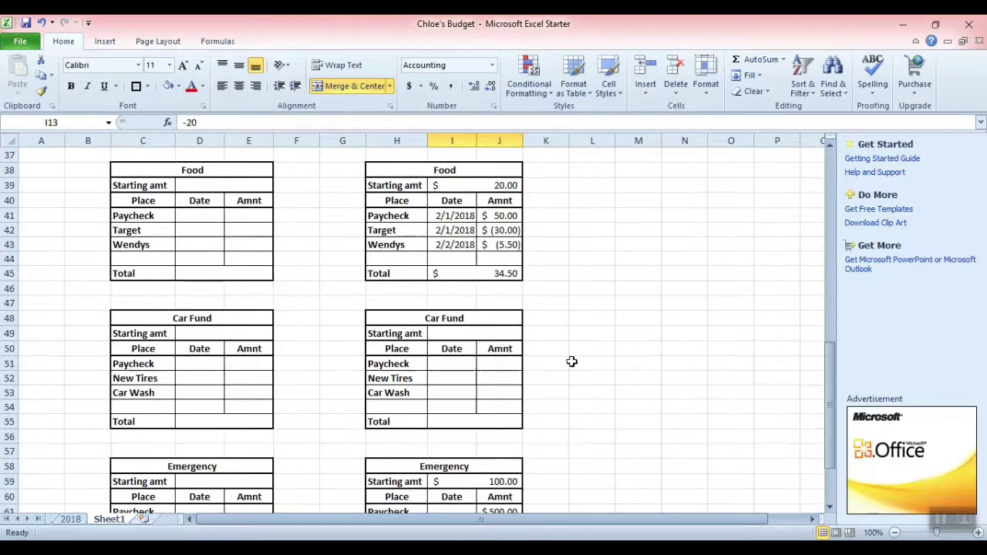
scroll(590, 368, down, 3)
scroll(650, 367, up, 14)
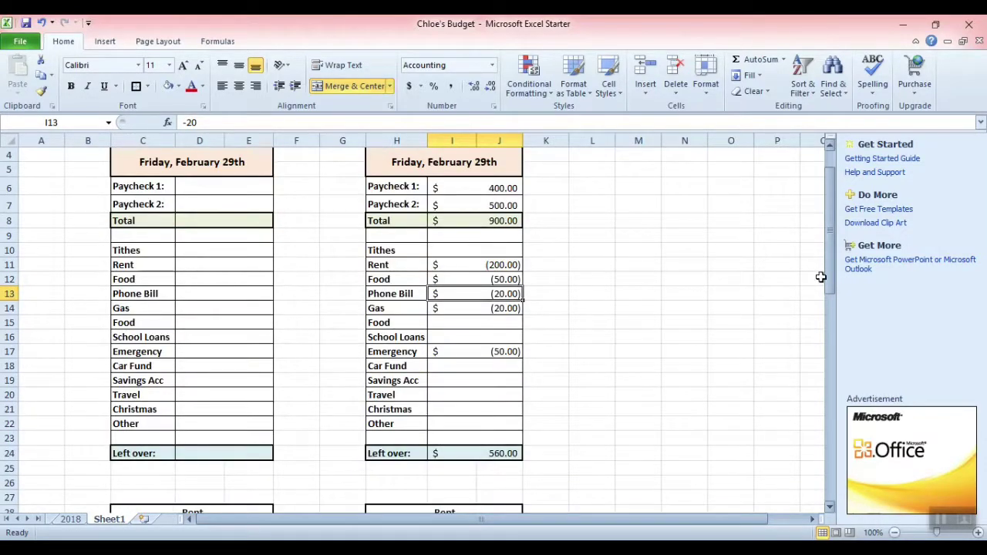
Step: Inspect the date heading, the Total row and the Left over row of the copied paycheck budget
drag(829, 276, 830, 270)
click(389, 166)
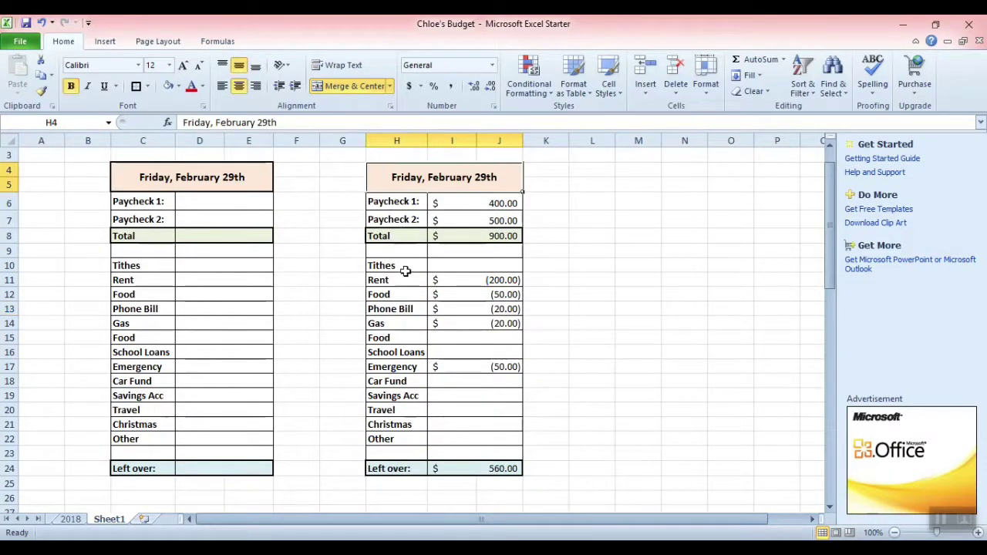
click(389, 235)
click(469, 234)
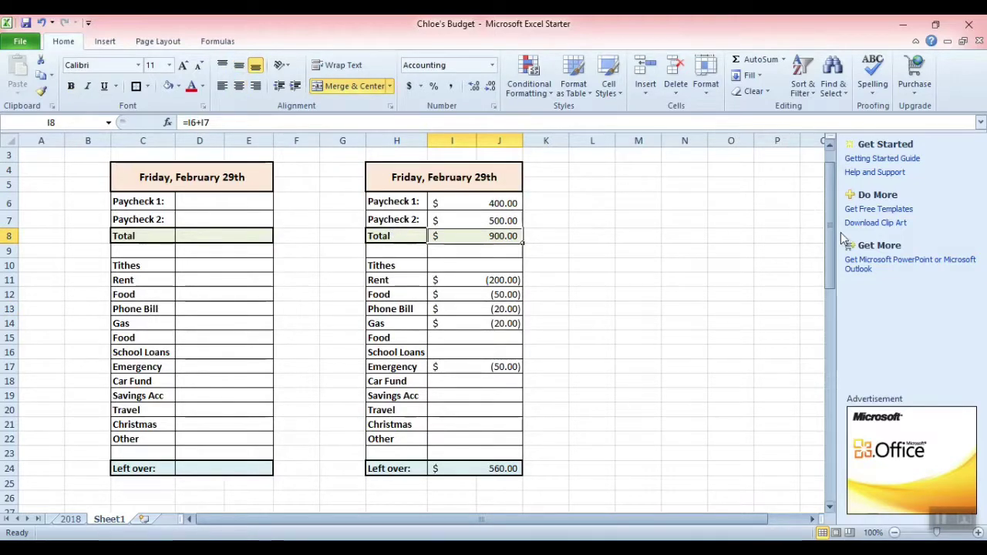
drag(831, 238, 830, 255)
click(417, 407)
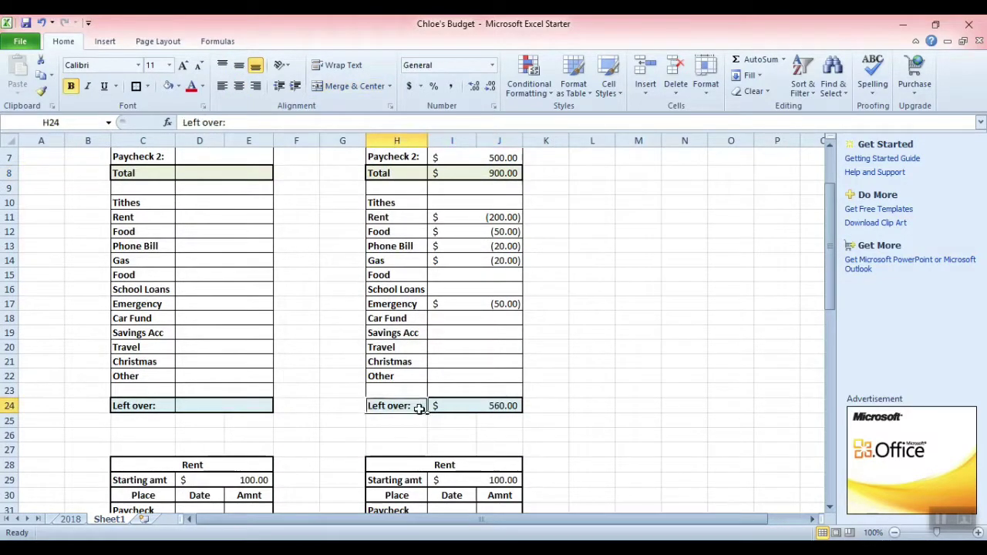
click(501, 404)
Step: Fill the heading of the copied Rent table, cell H28, with the orange theme color
drag(836, 278, 837, 346)
click(421, 275)
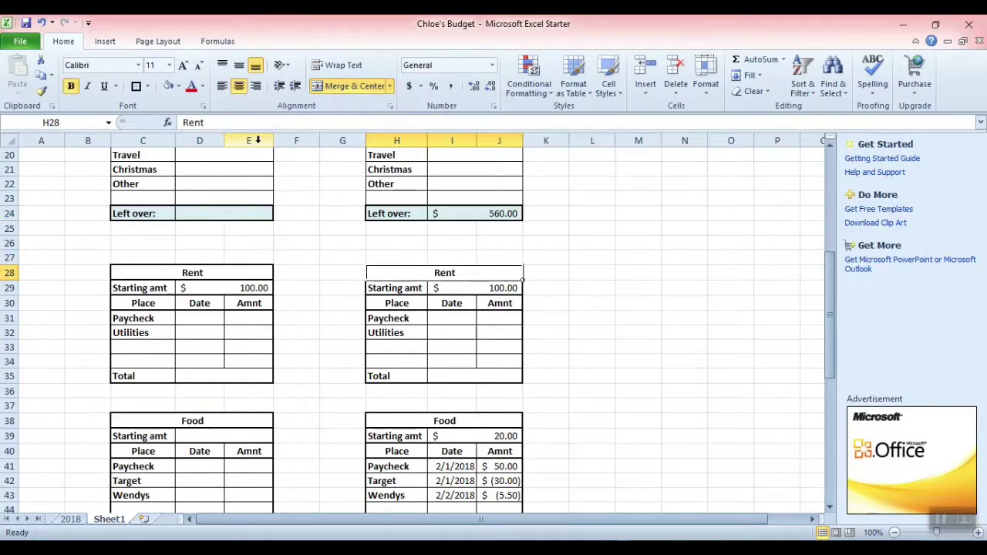
click(179, 86)
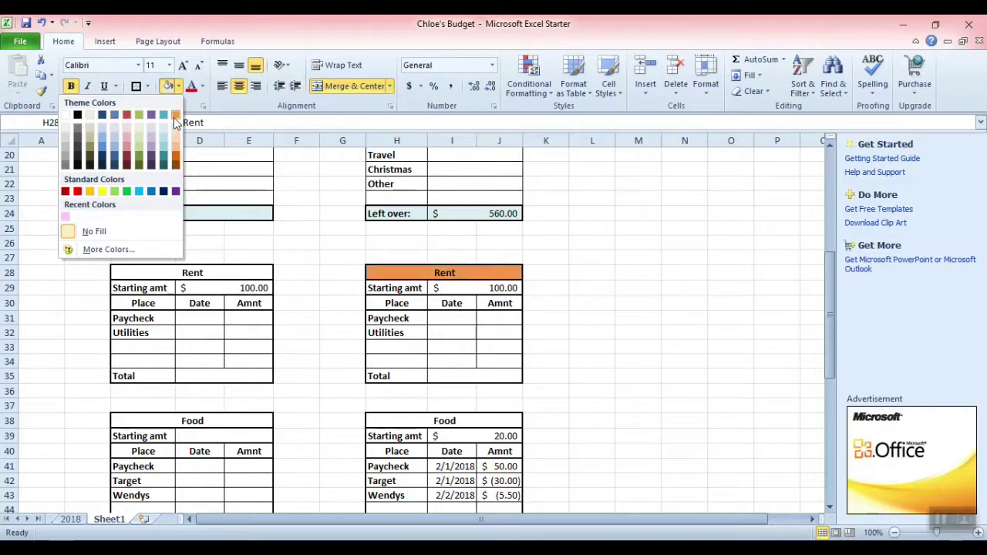
click(175, 116)
click(665, 359)
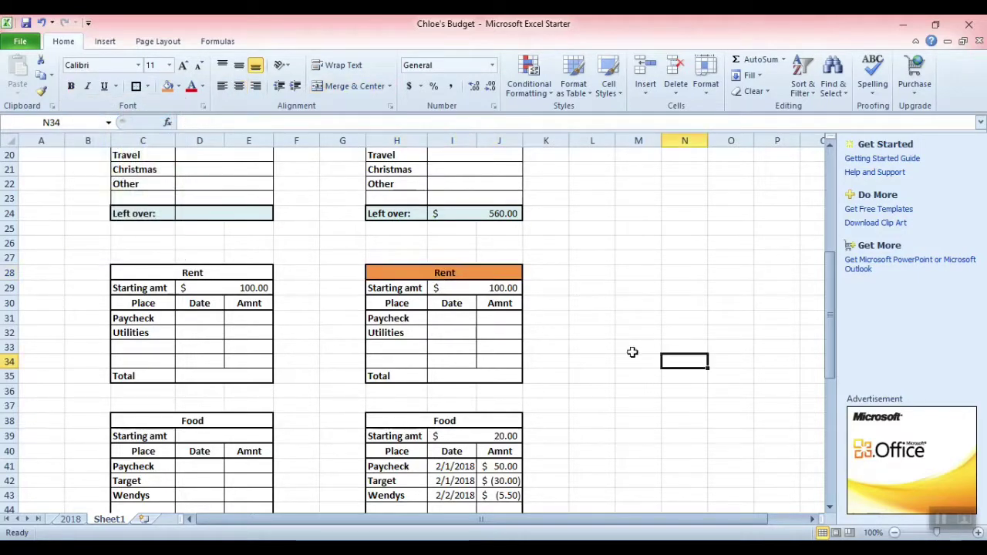
Step: Fill the heading of the copied Food table, cell H38, with a green theme color
scroll(584, 338, down, 3)
click(478, 287)
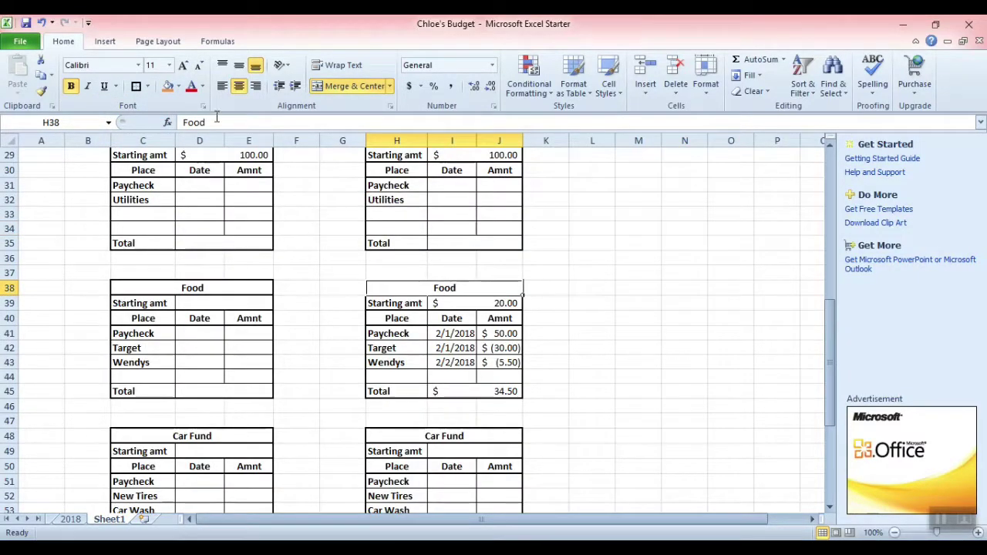
click(178, 86)
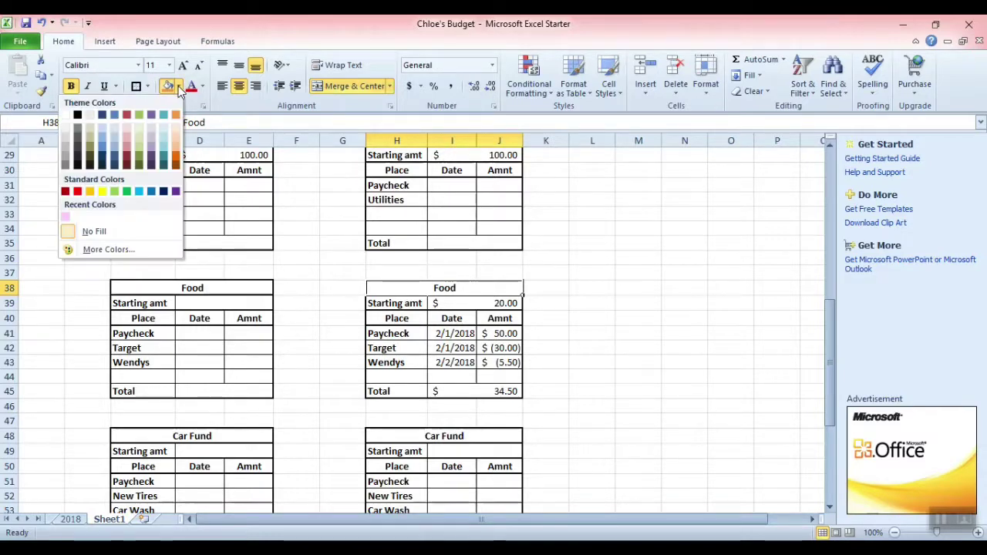
click(136, 123)
click(665, 418)
Step: Fill the heading of the copied Car Fund table, cell H48, with an aqua blue theme color
scroll(652, 412, down, 4)
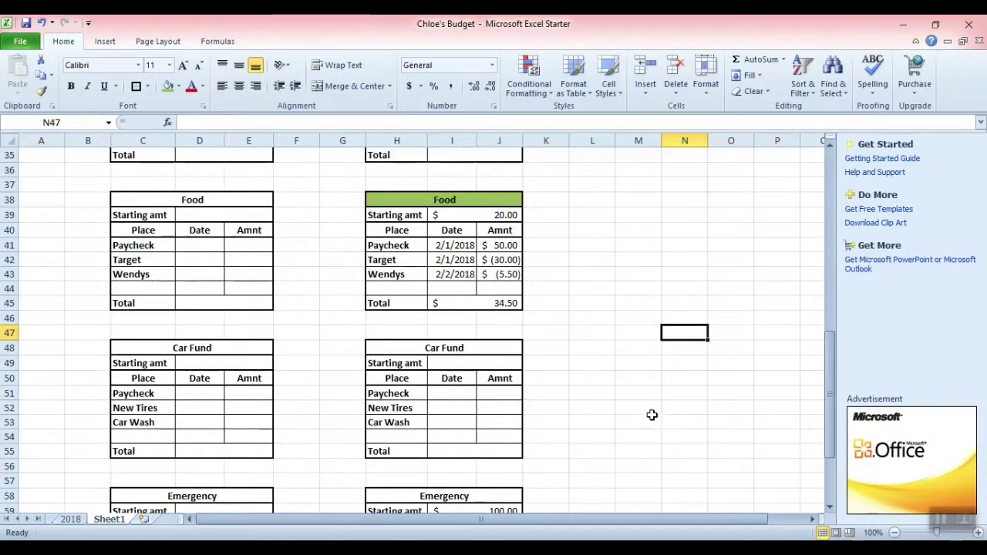
click(481, 262)
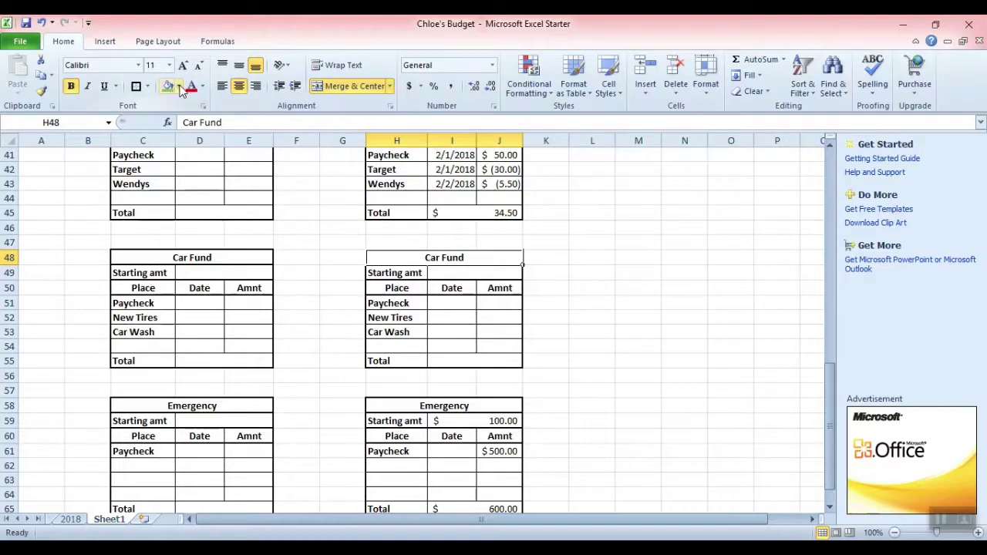
click(178, 85)
click(163, 126)
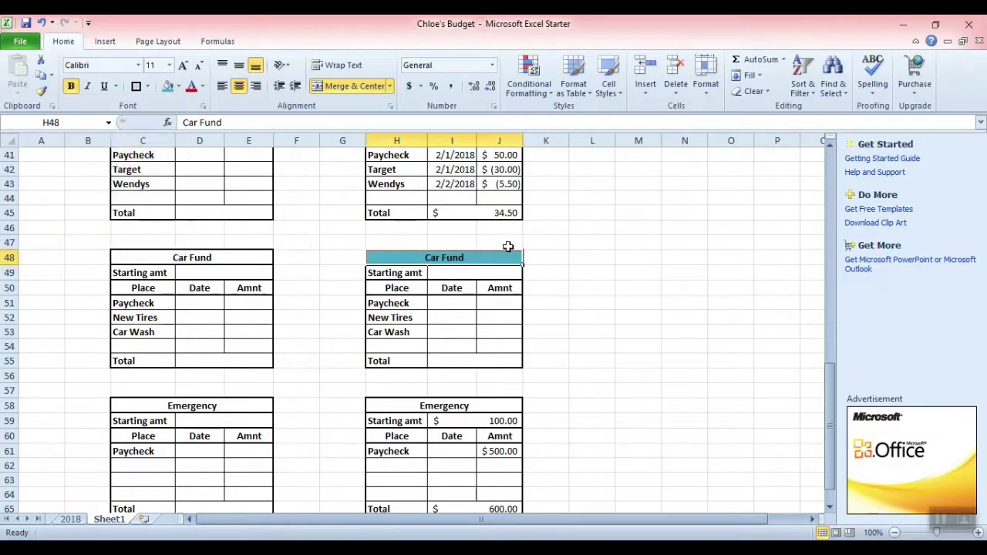
click(593, 288)
Step: Look over the whole copied paycheck budget, its unfilled expense rows and the tracking tables with colored headings below
scroll(598, 311, up, 2)
scroll(598, 311, up, 11)
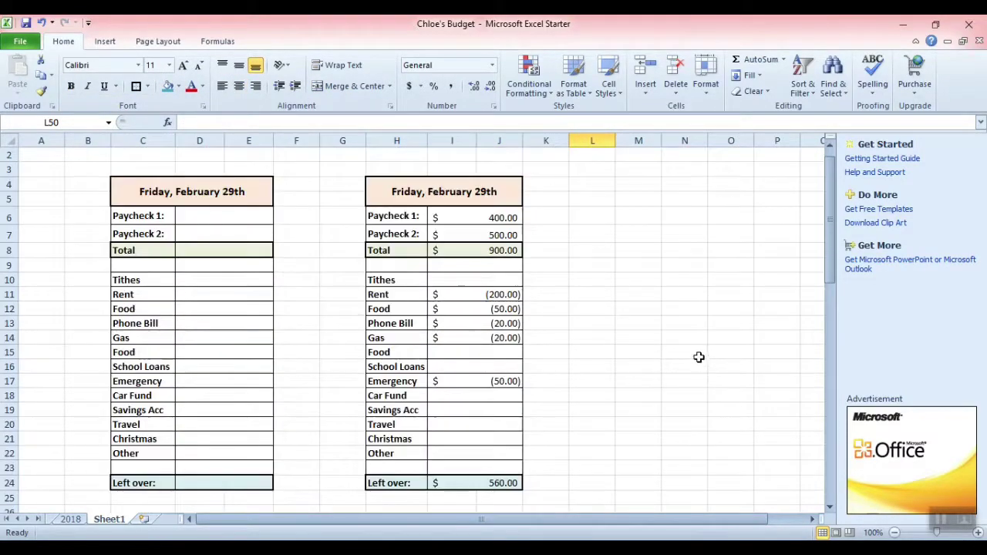
scroll(784, 262, down, 1)
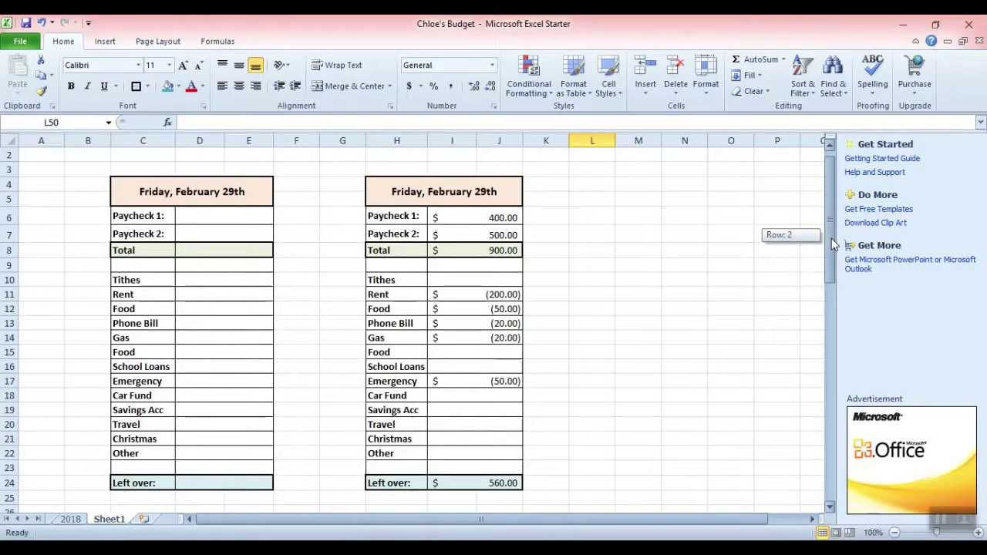
click(738, 312)
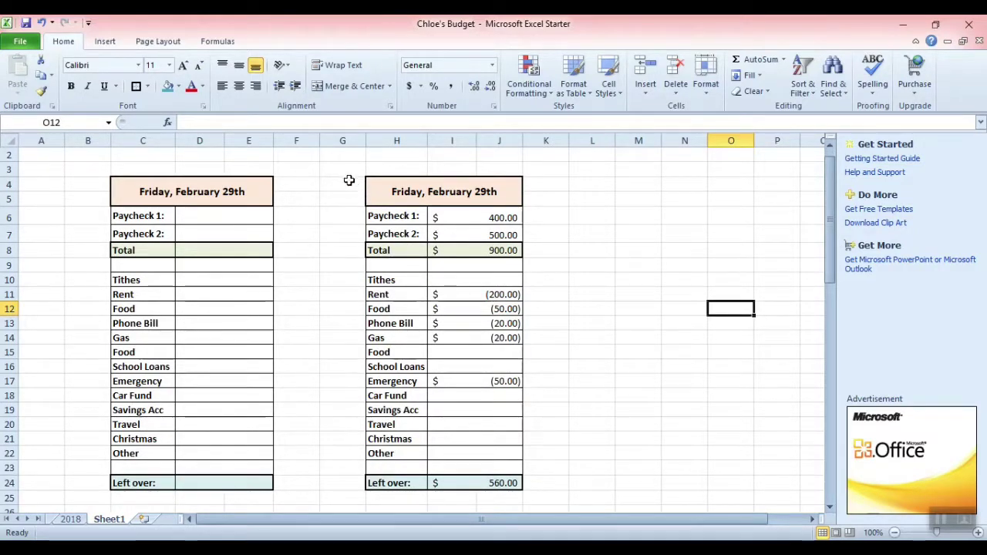
drag(343, 185, 582, 449)
click(714, 452)
click(606, 214)
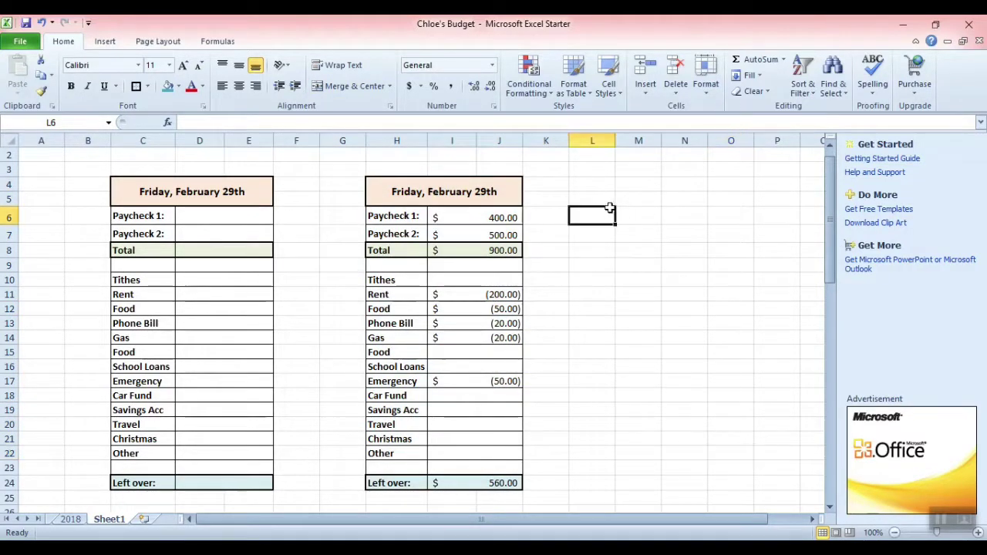
click(595, 186)
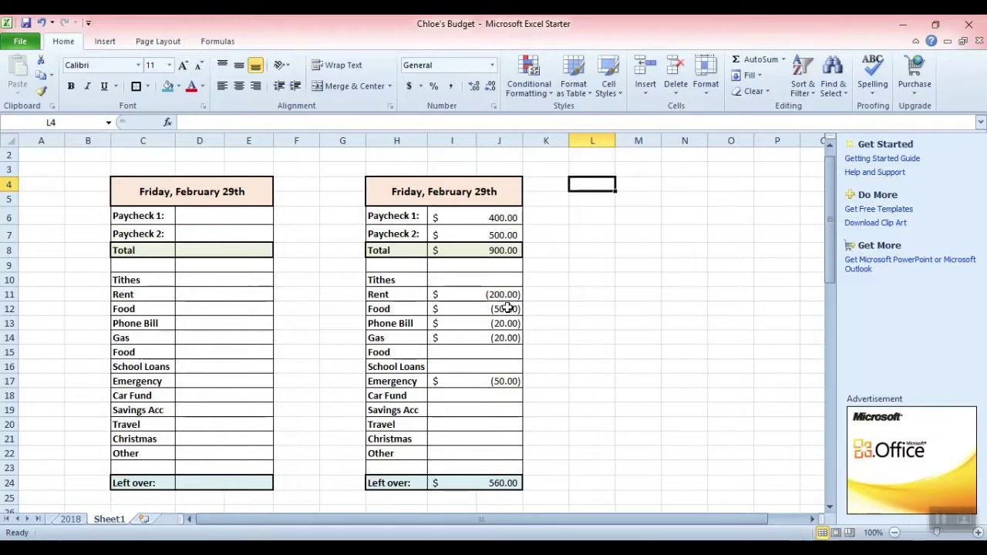
click(505, 367)
key(Down)
key(Down)
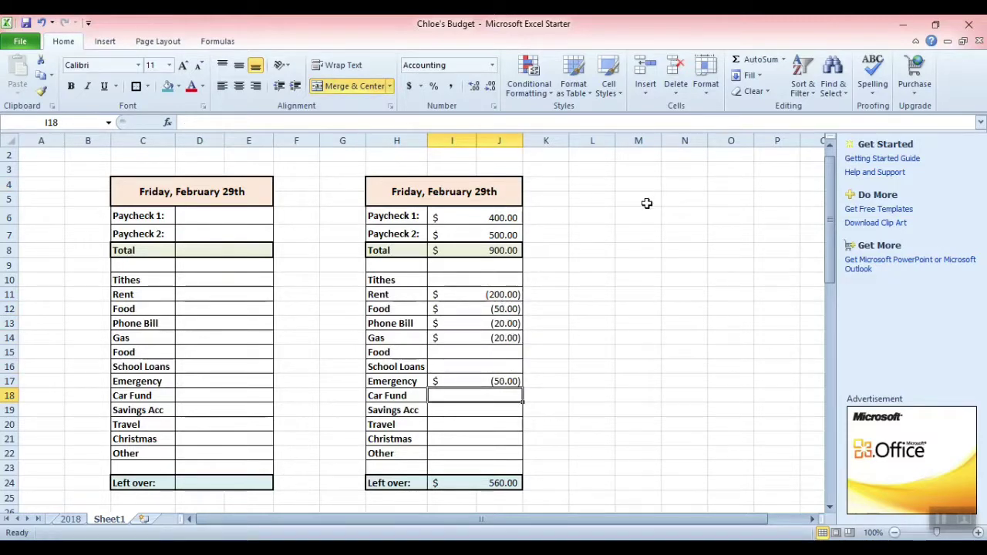
drag(830, 228, 844, 379)
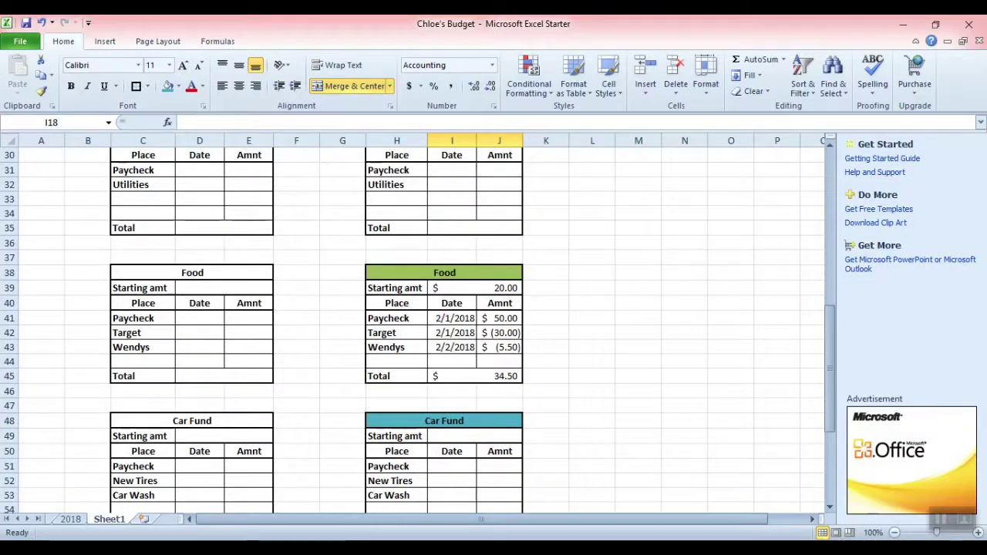
Step: Review the starting amount cell I39 of the copied Food table against the original Food table's Total cell D45
click(505, 289)
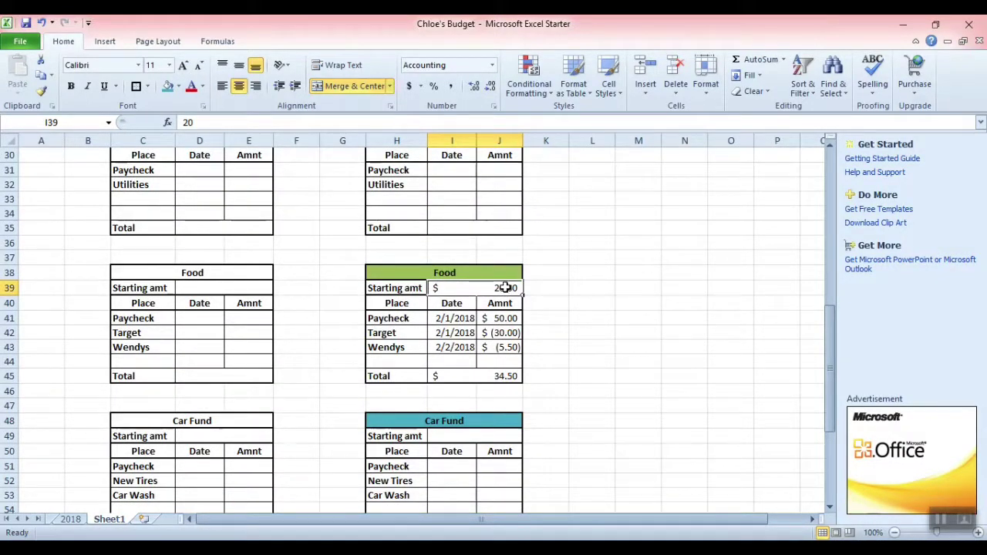
click(209, 375)
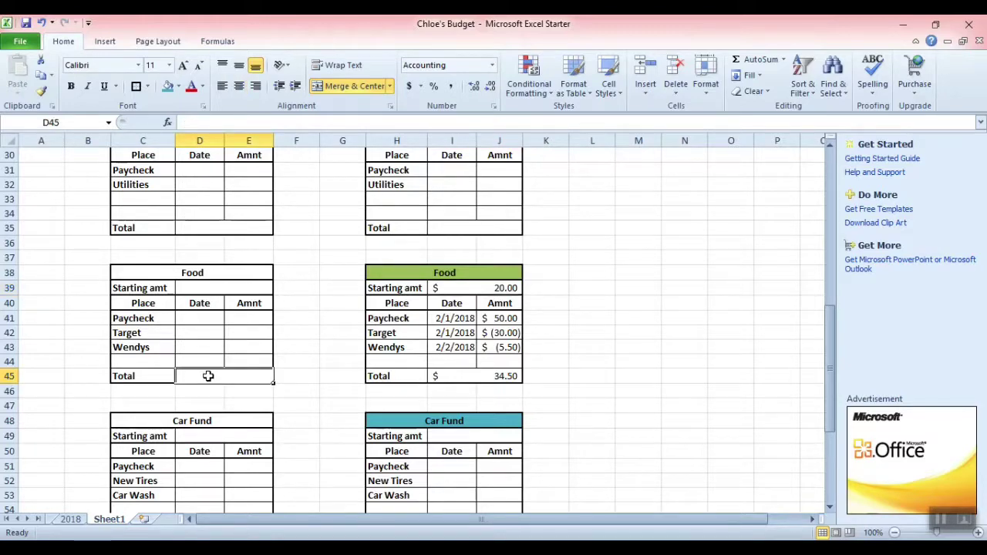
click(511, 288)
Step: Inspect the formulas behind the Left over cell I24 and the paycheck Total cell I8 in the copied budget
drag(830, 340, 831, 193)
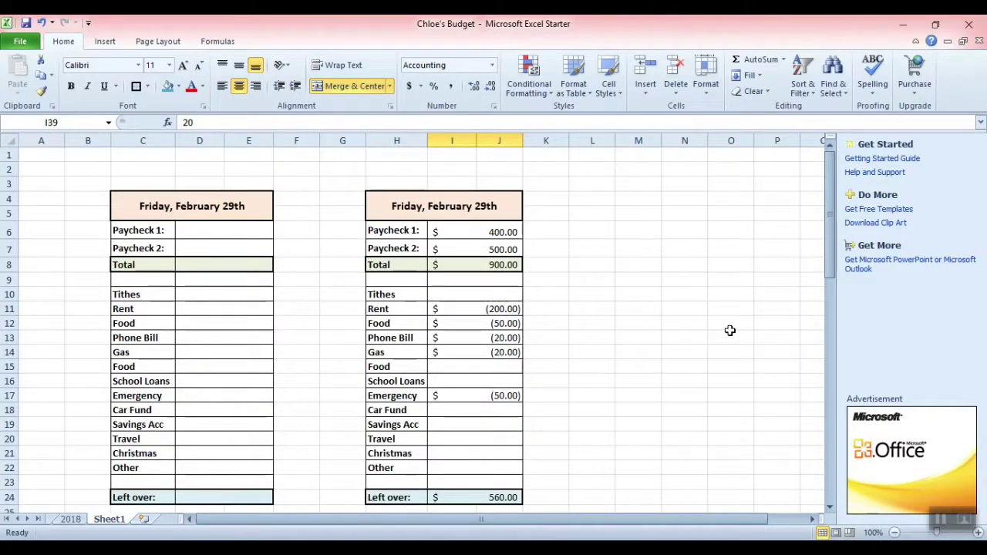
click(501, 251)
click(488, 491)
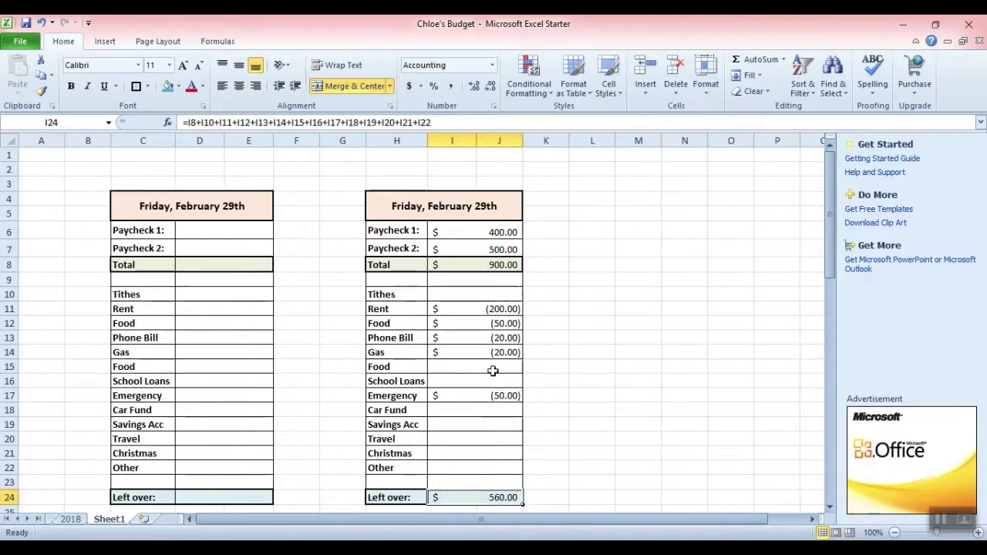
click(487, 266)
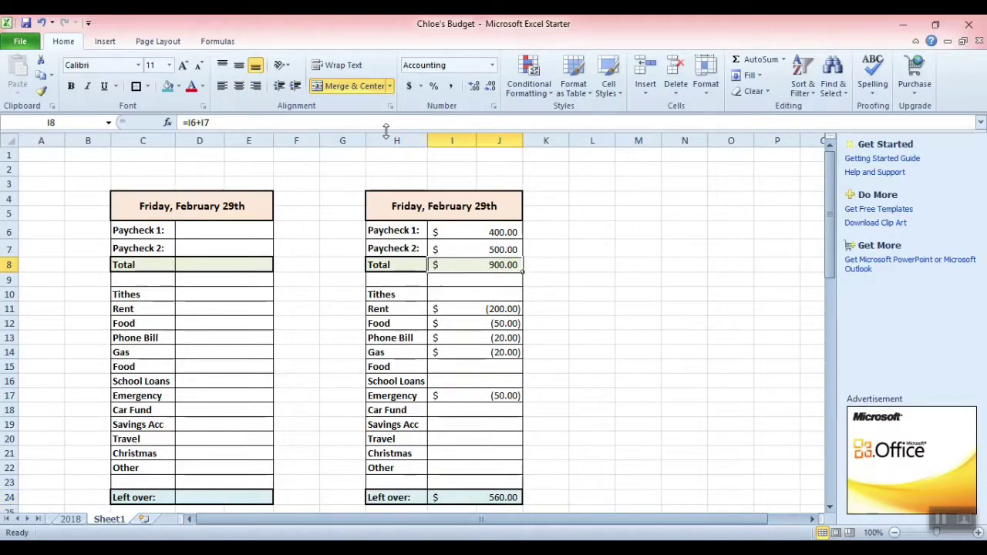
click(461, 123)
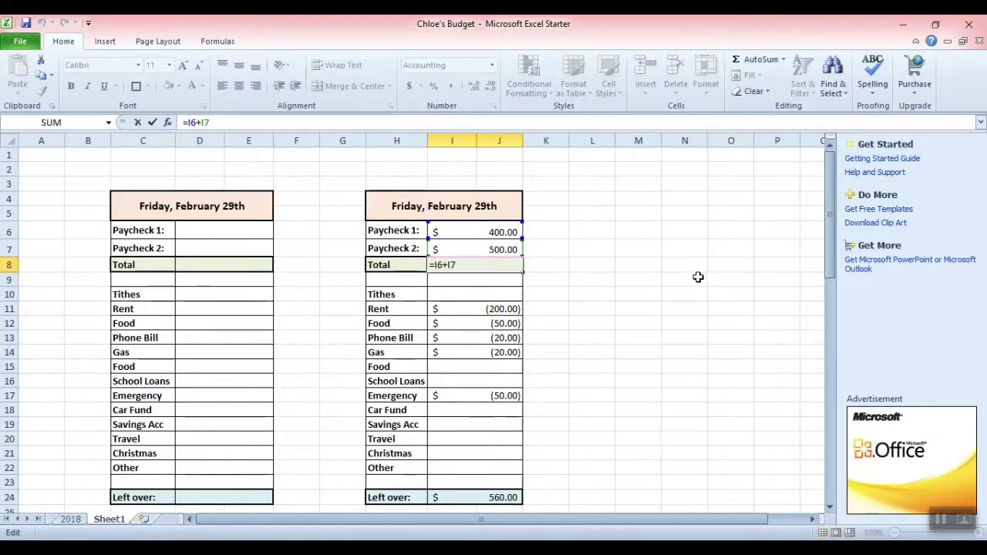
key(Return)
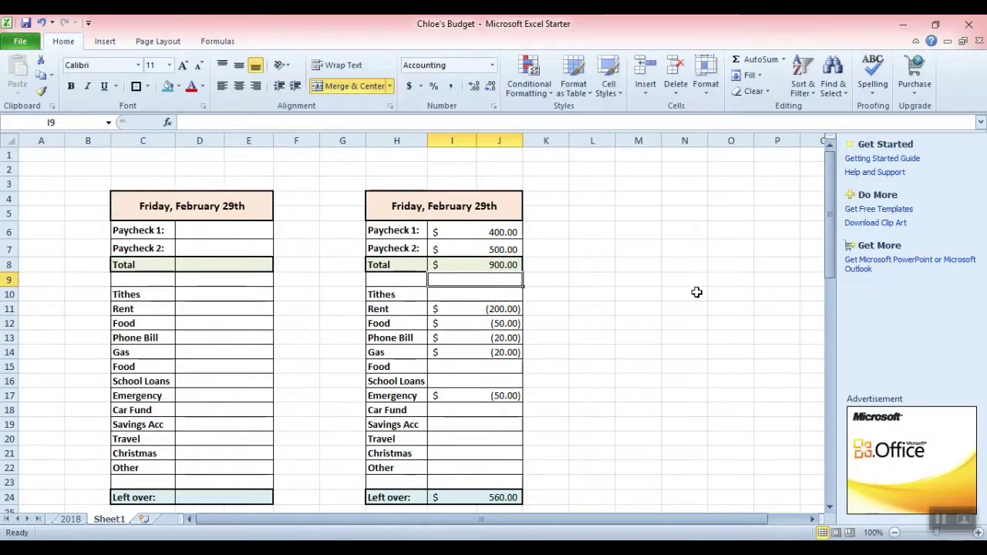
scroll(837, 234, down, 1)
click(729, 282)
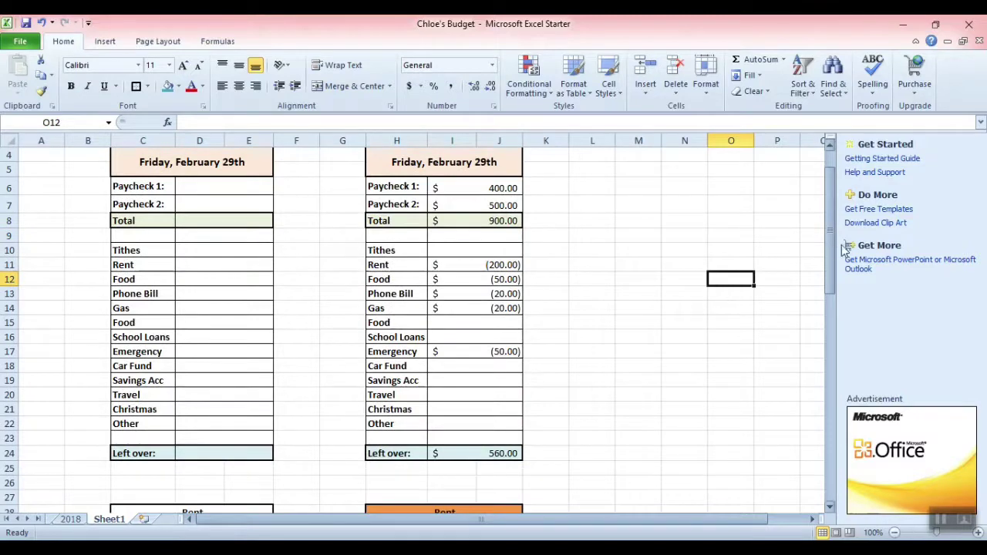
scroll(746, 249, up, 1)
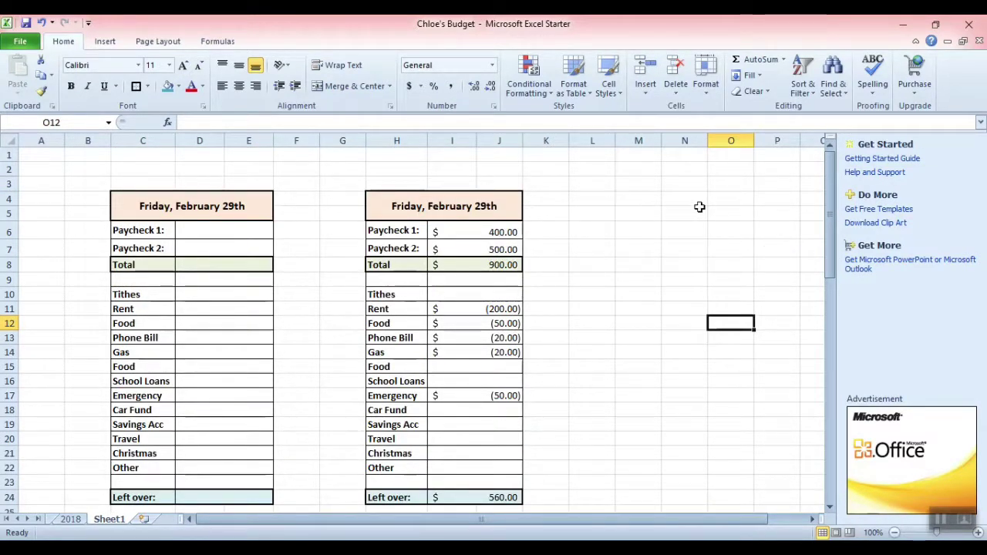
Step: Check the negative Food and Gas expenses and the Left over formula that adds them in the copied budget
drag(834, 239, 833, 253)
click(501, 294)
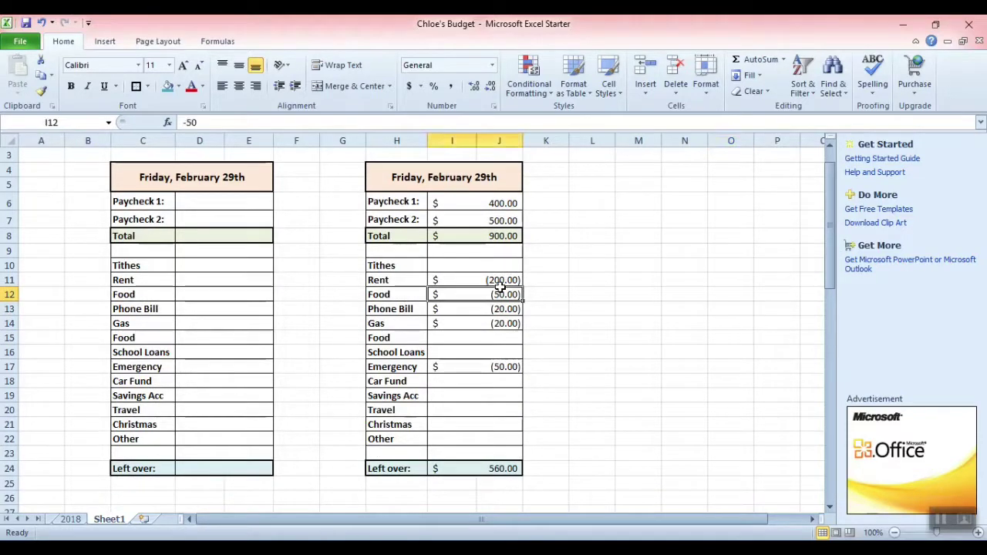
click(501, 323)
click(494, 465)
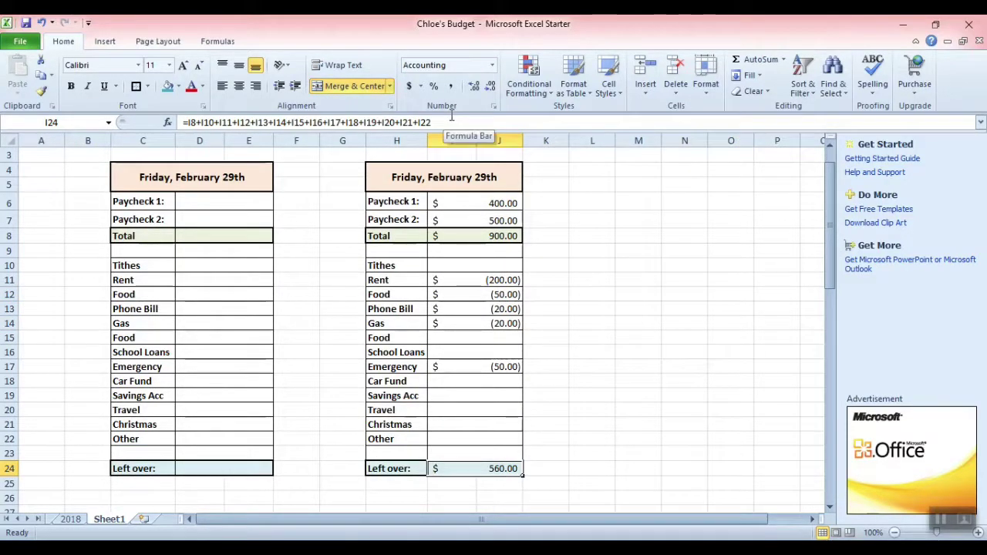
Step: View the available AutoSum functions for the copied budget's Left over cell without applying any
click(220, 41)
click(76, 91)
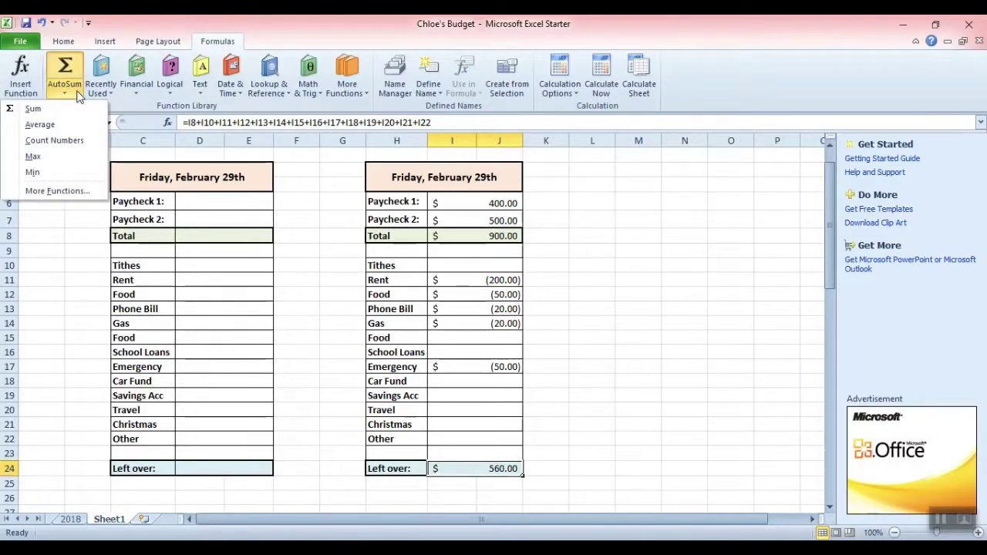
click(65, 41)
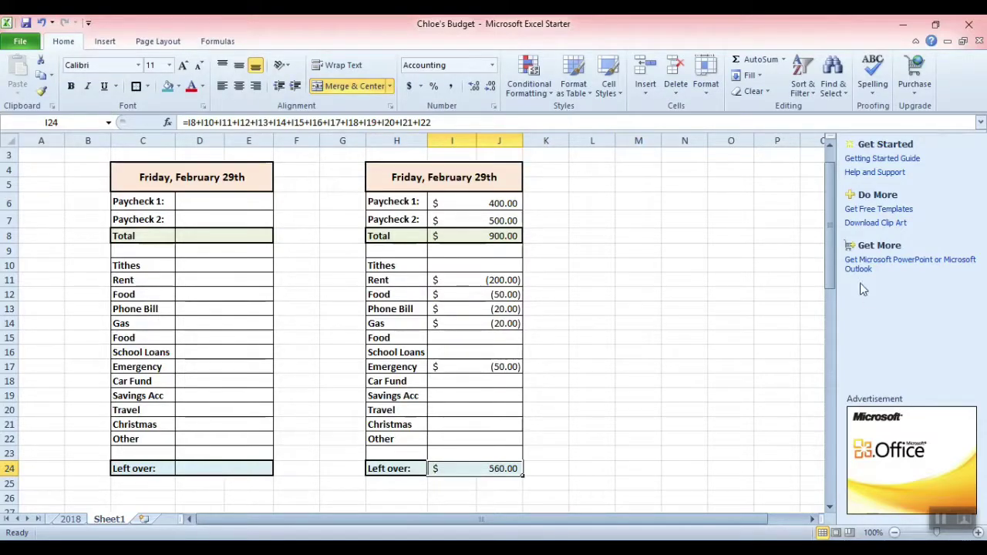
drag(830, 241, 811, 197)
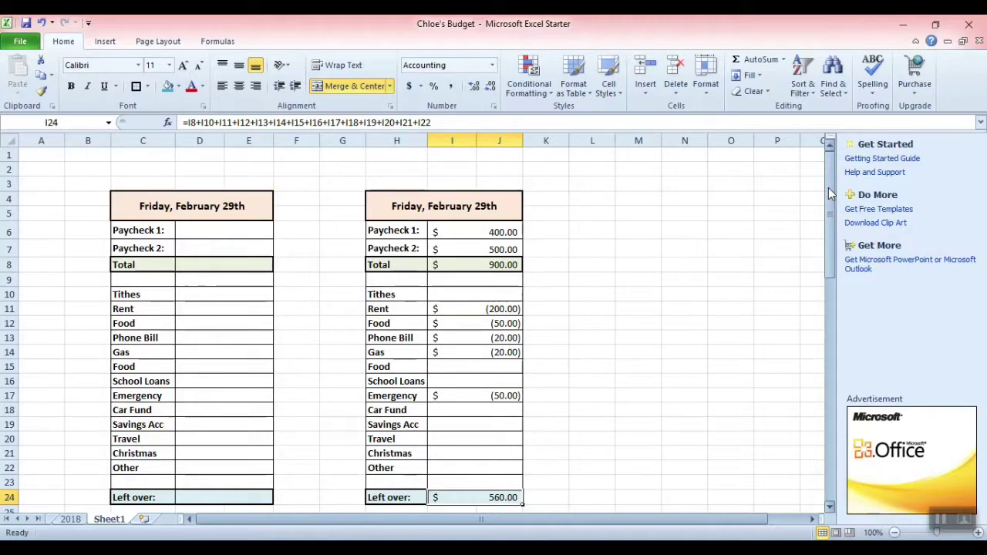
drag(833, 200, 832, 185)
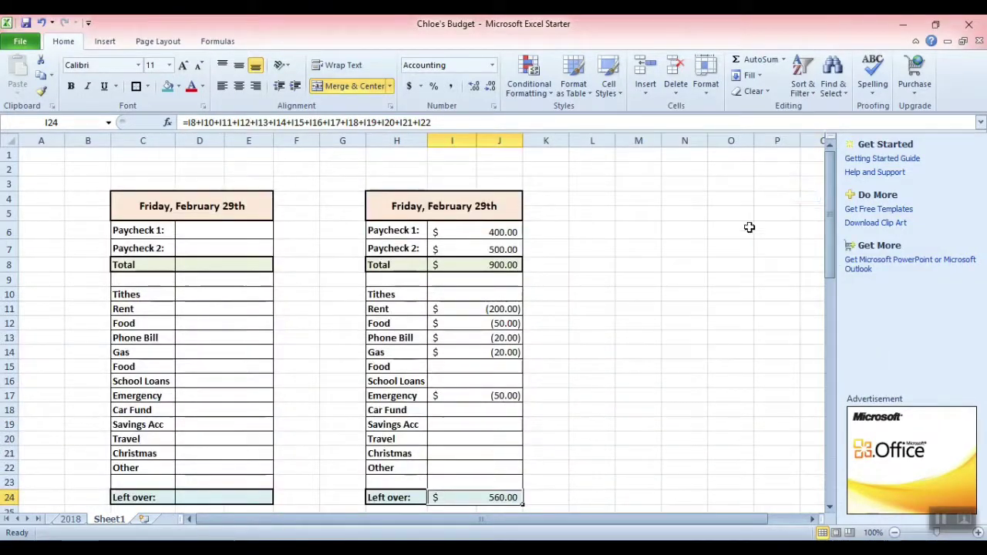
click(703, 254)
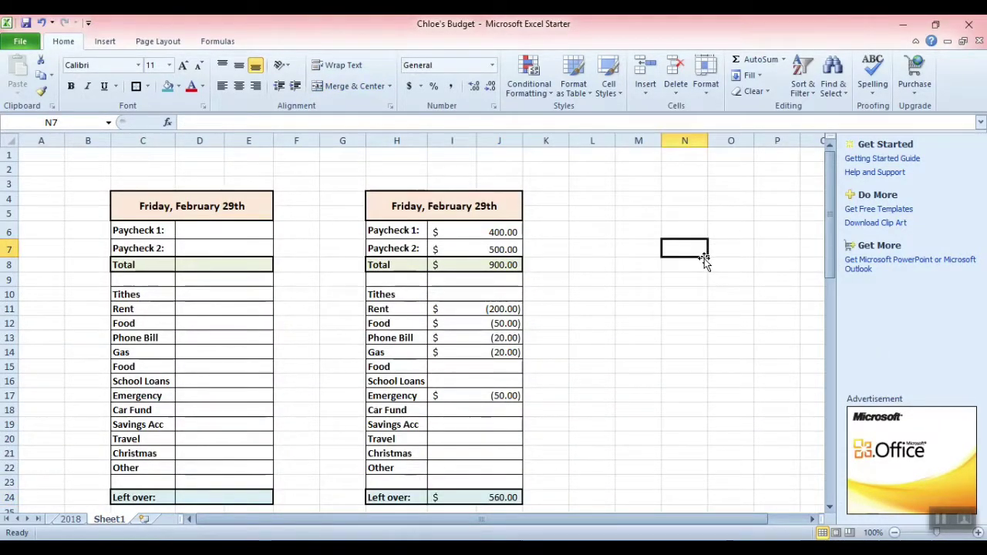